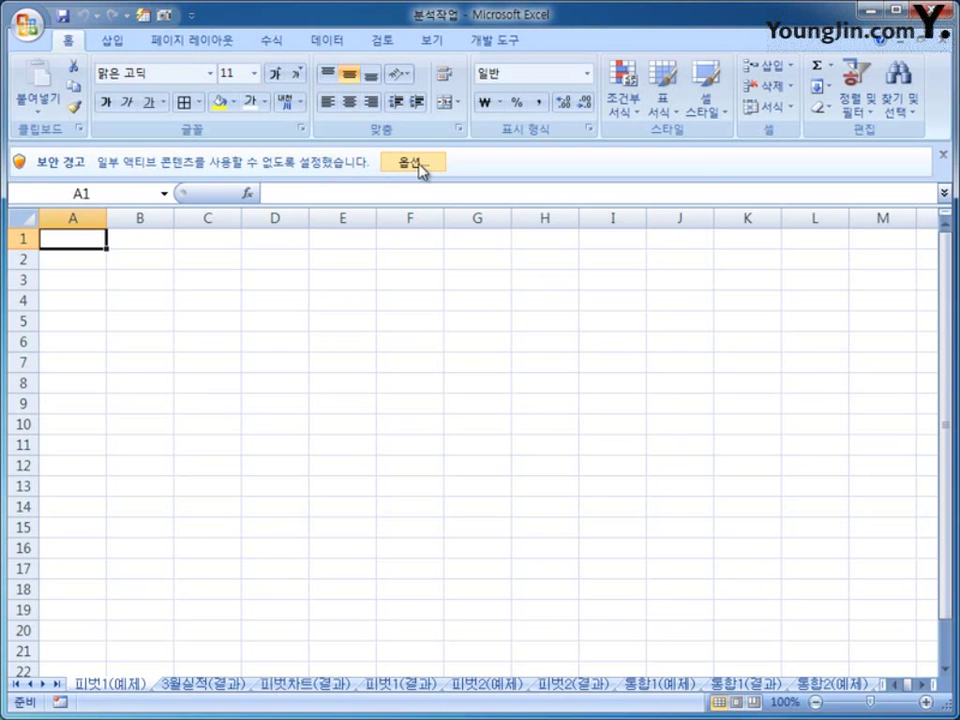
- Enable both the blocked macros and the blocked data connections for the workbook in the security options
click(419, 168)
click(303, 395)
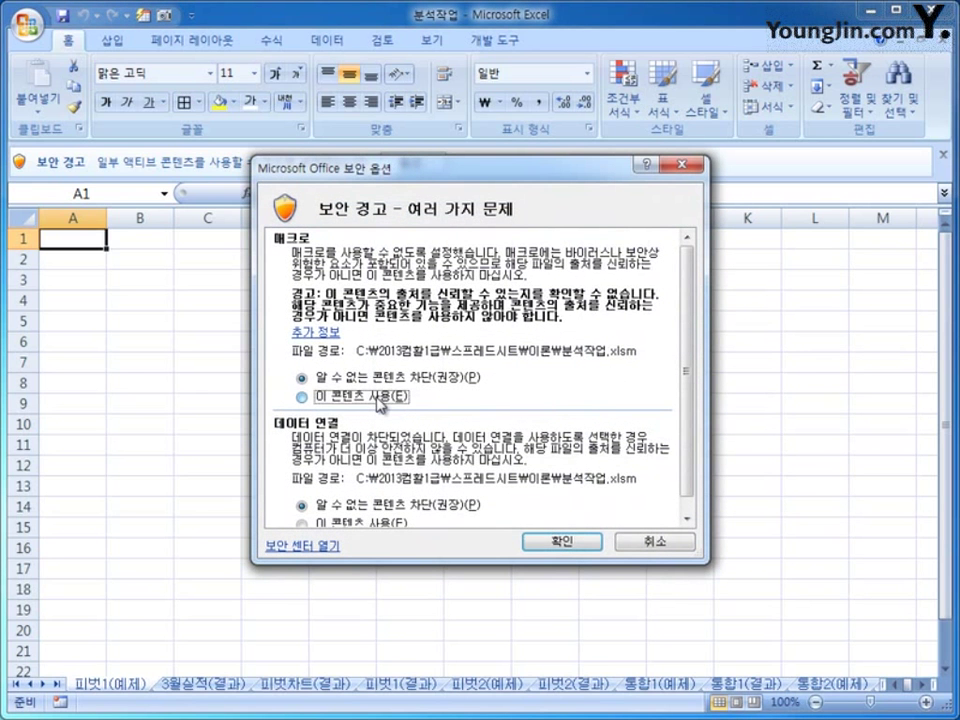
scroll(672, 366, down, 1)
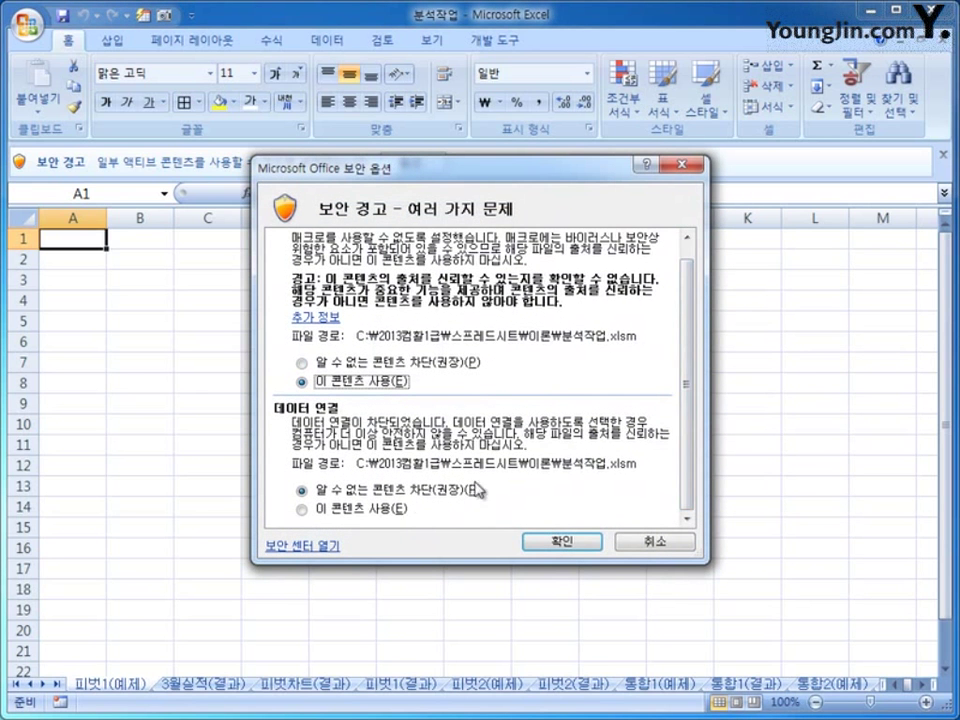
click(379, 510)
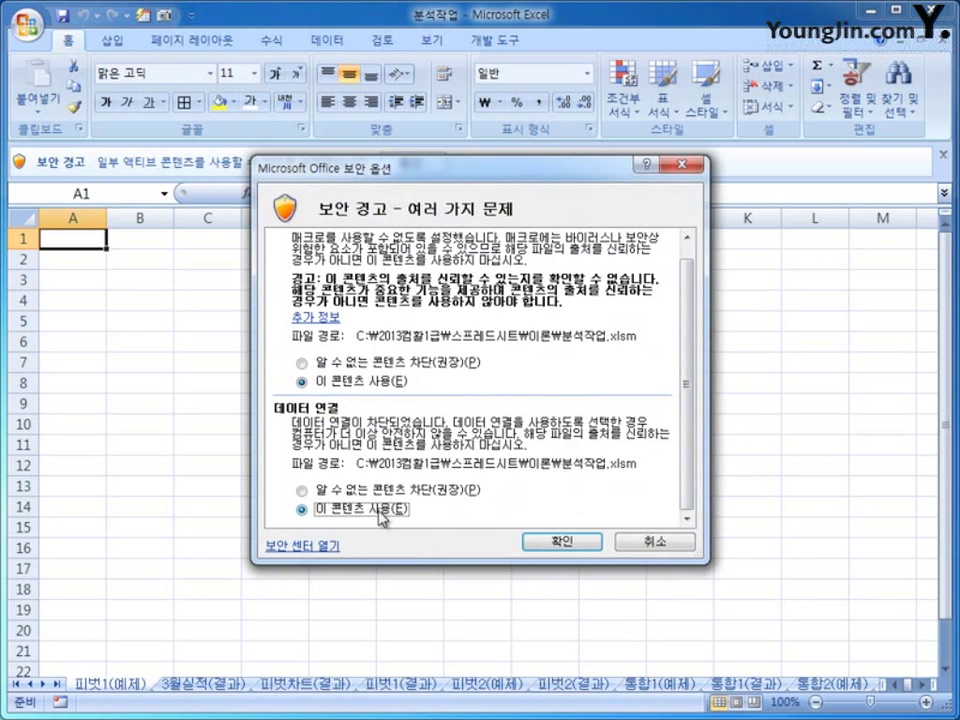
click(560, 541)
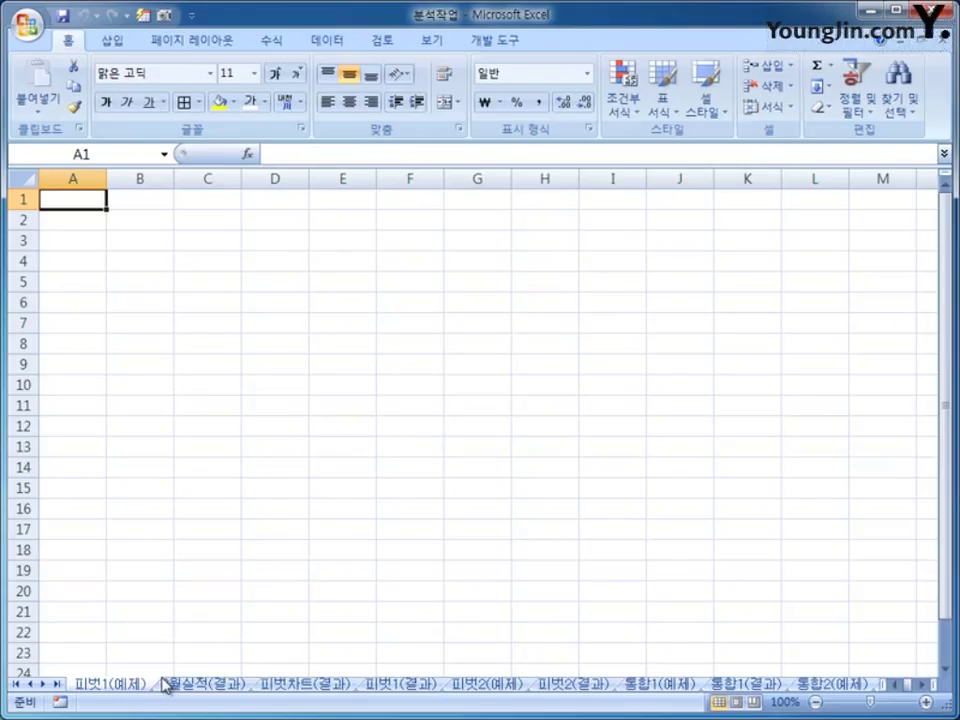
- Start a Microsoft Query import at cell A3, using MS Access Database as the source and 고객관리.mdb as the database
click(75, 245)
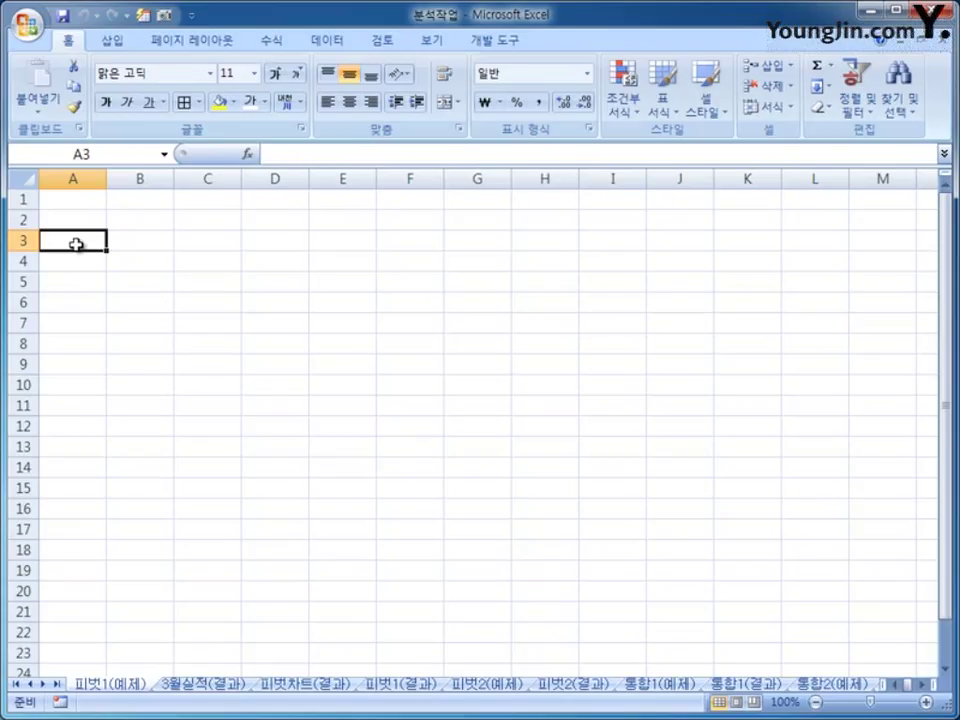
click(327, 42)
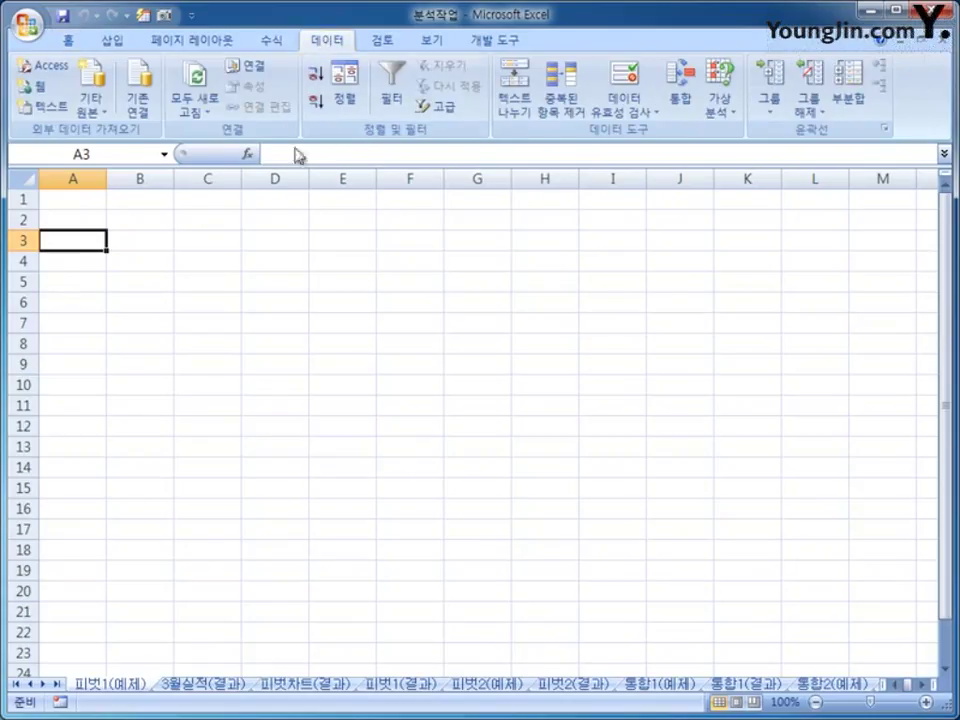
click(96, 110)
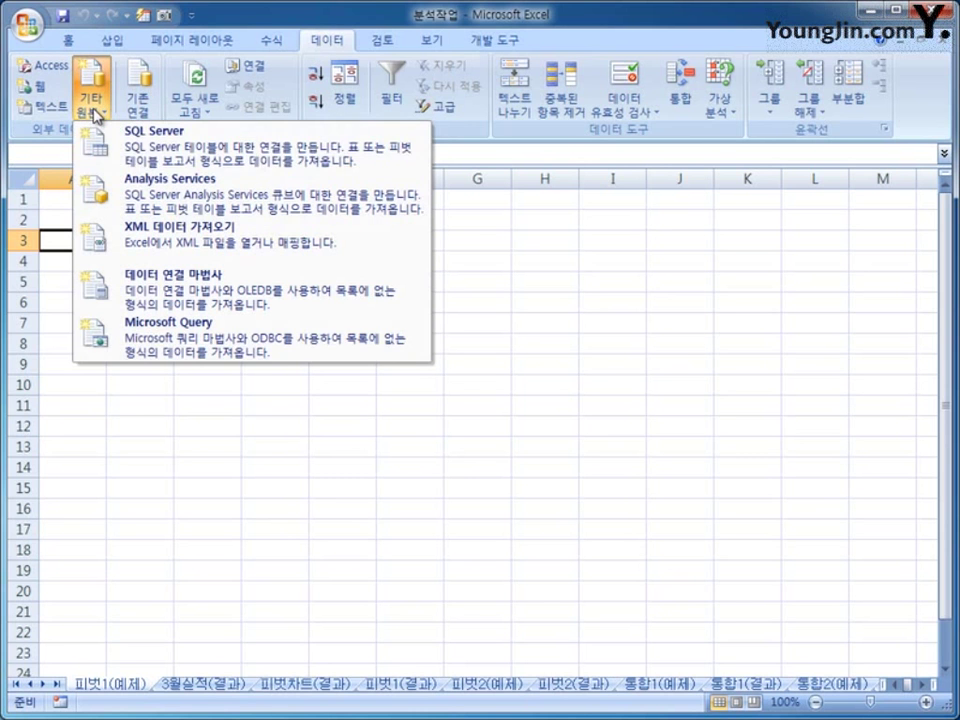
click(270, 347)
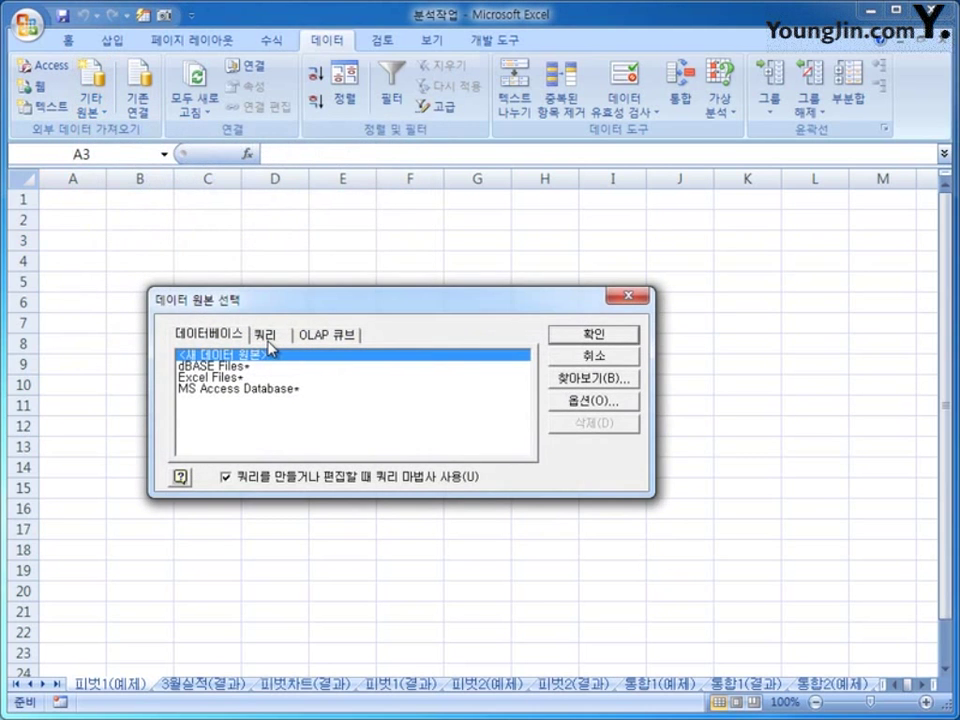
drag(285, 311, 333, 241)
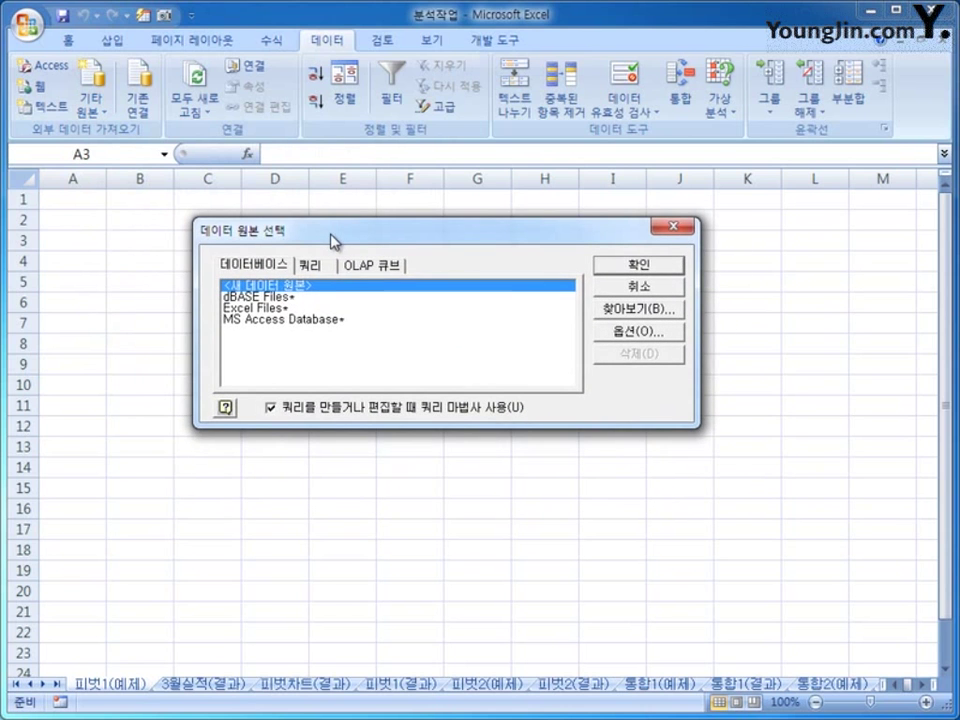
click(321, 321)
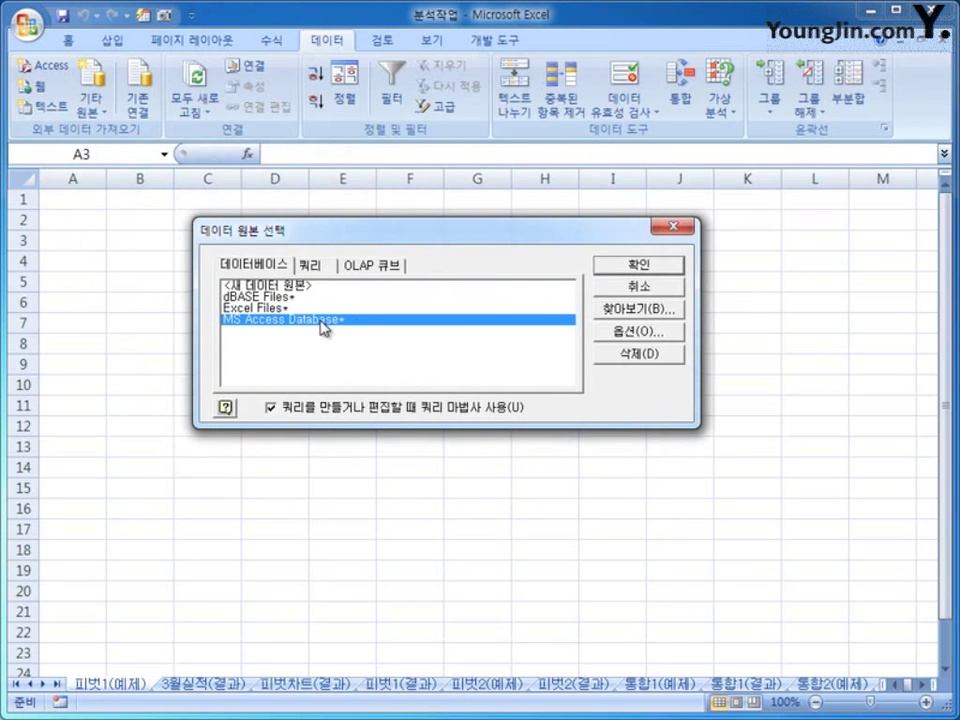
click(632, 266)
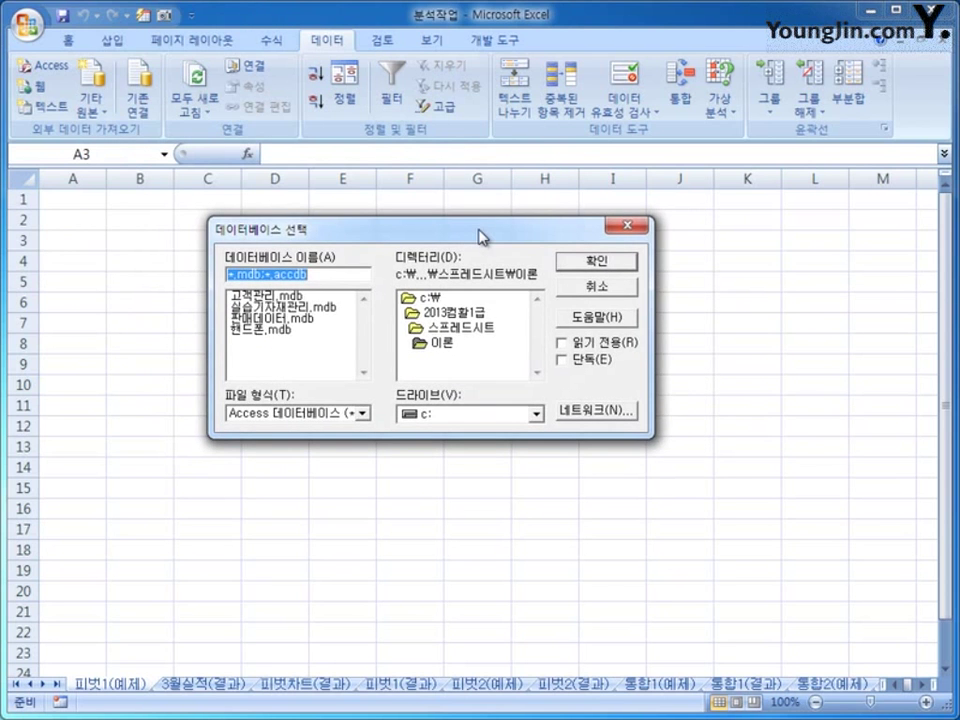
click(290, 298)
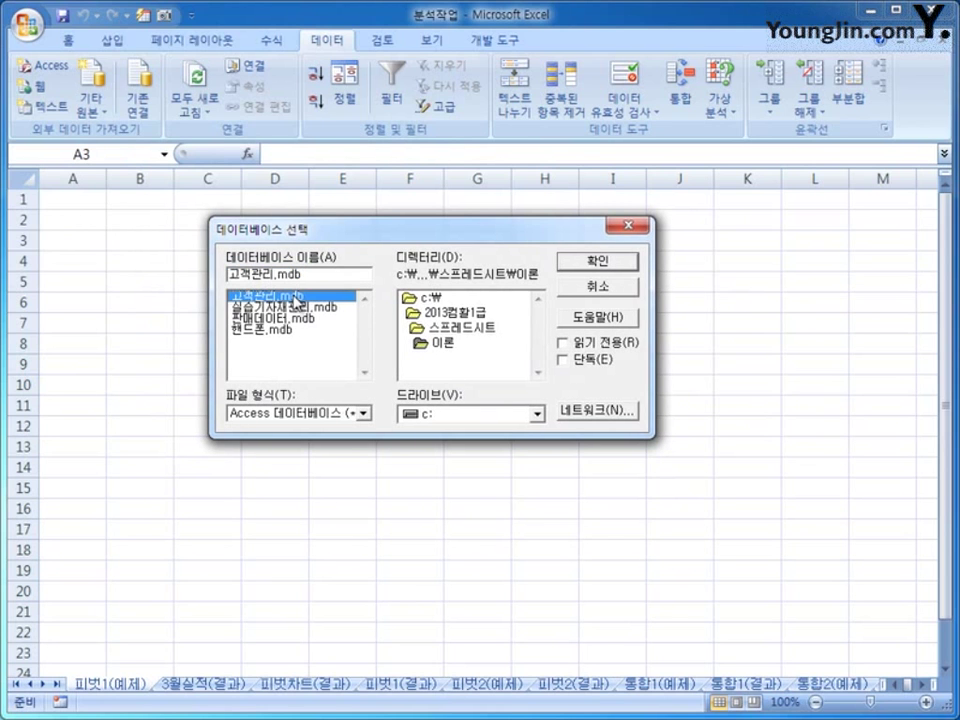
click(585, 264)
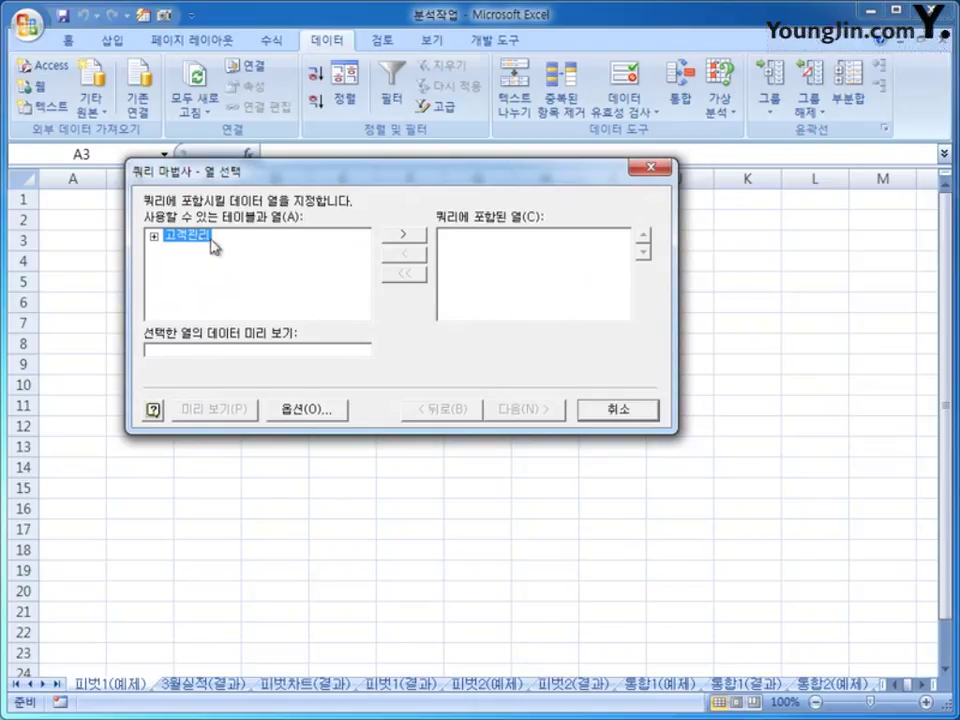
- Add the 최종주문일, 지역, 성별 and 구매실적합계 columns of the 고객관리 table to the query
click(153, 236)
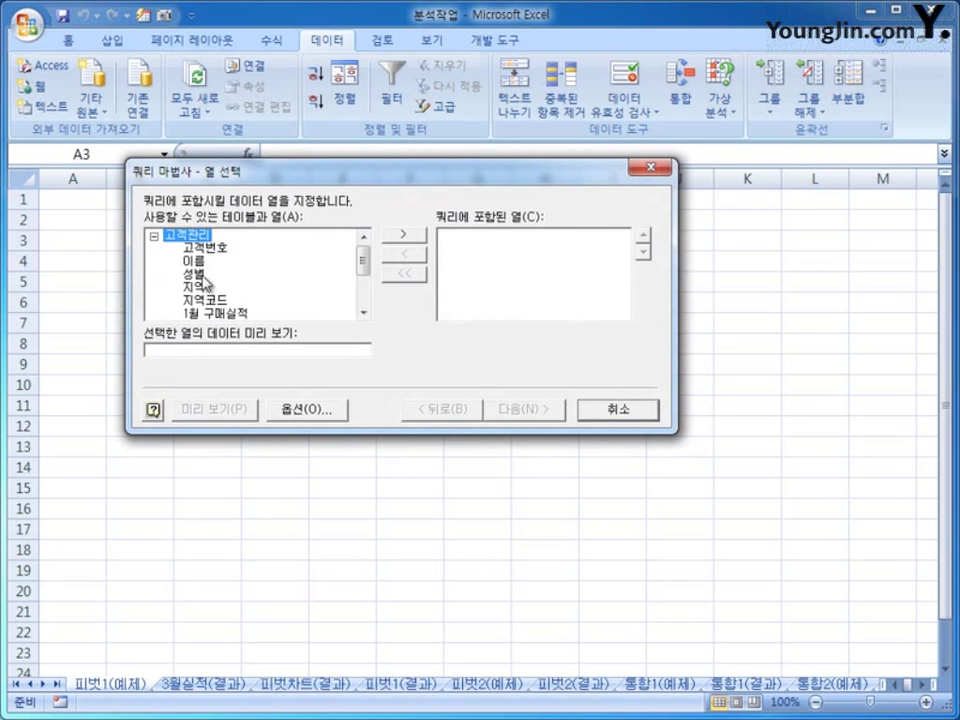
drag(363, 264, 364, 287)
double_click(206, 305)
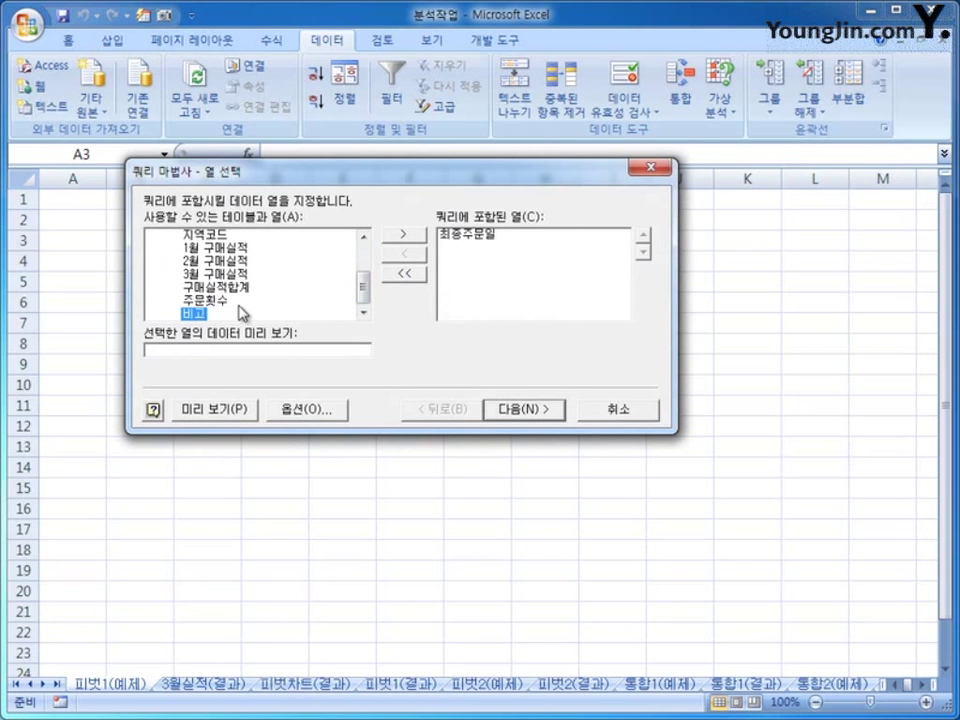
drag(364, 282, 364, 270)
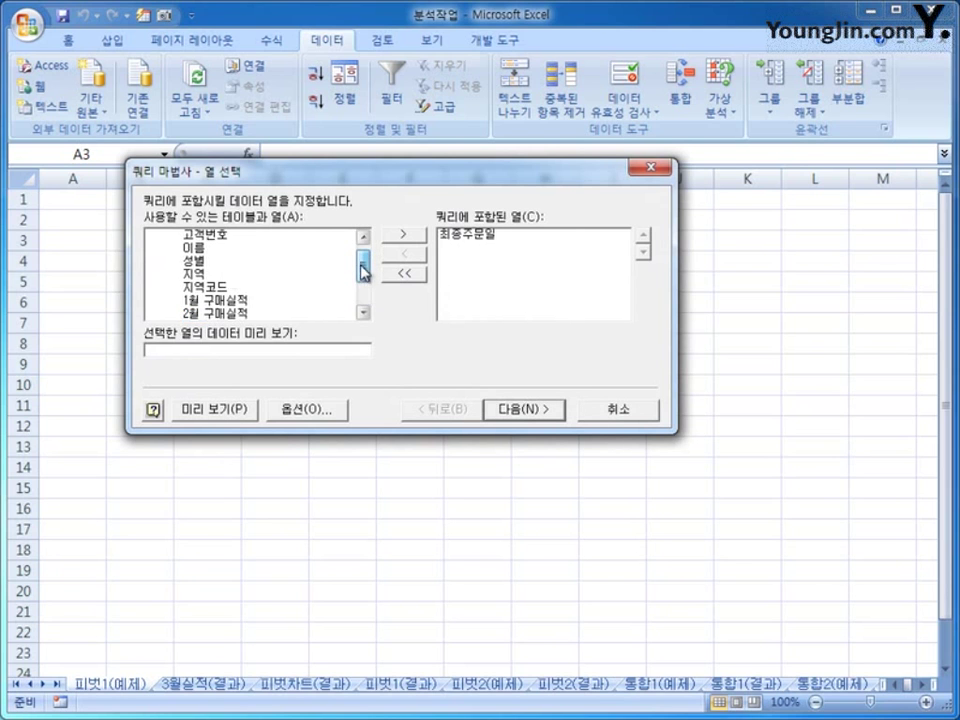
double_click(194, 276)
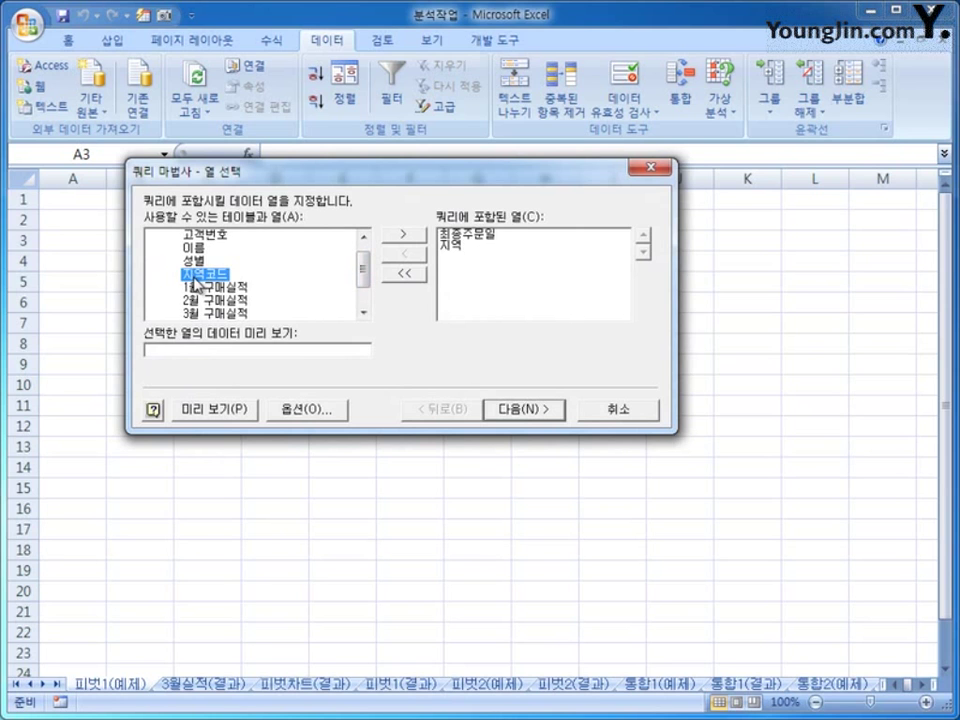
double_click(198, 261)
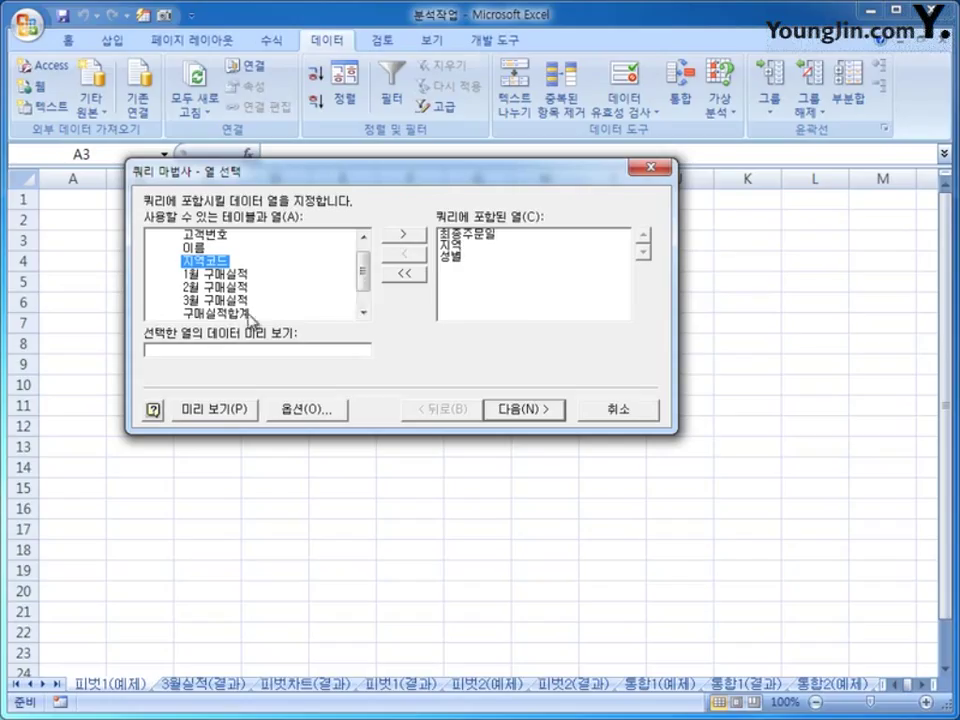
double_click(212, 312)
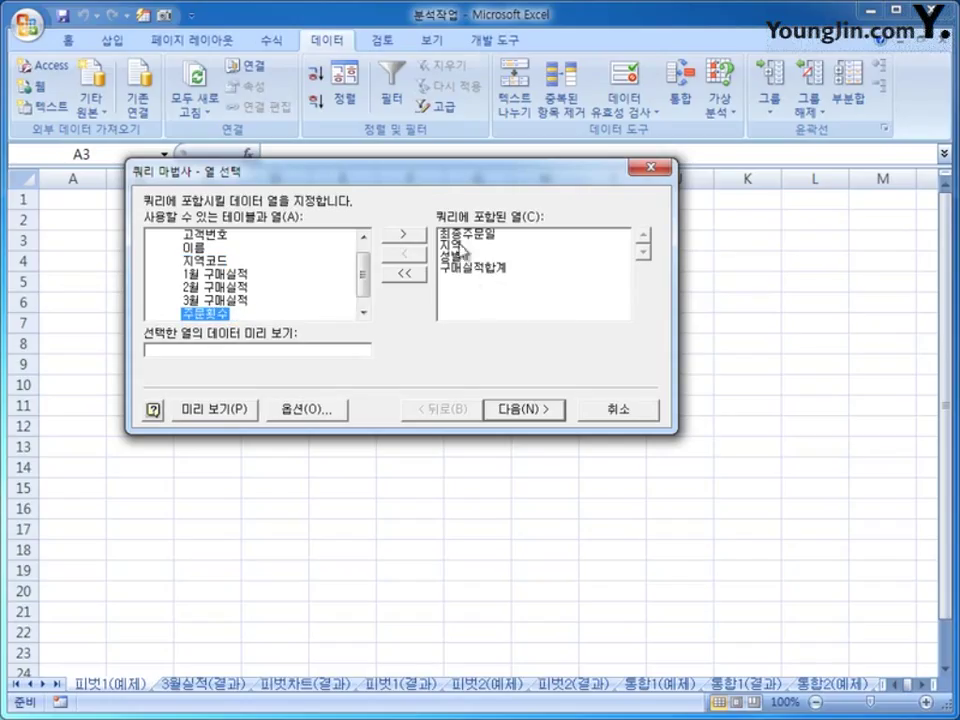
- Finish the query without filtering or sorting and return the data to Excel
click(522, 409)
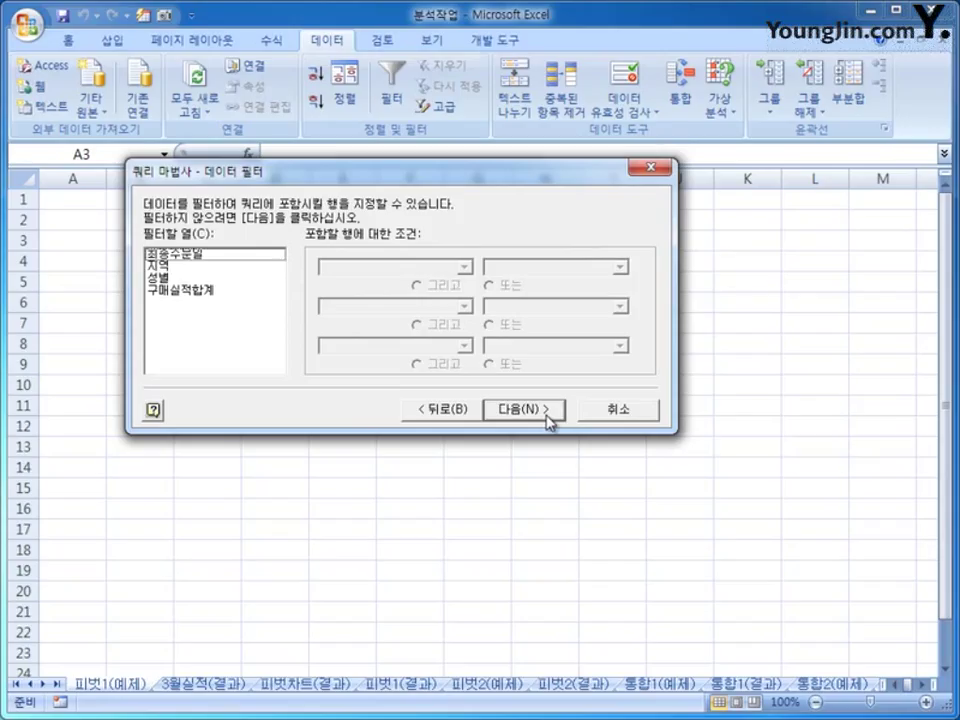
click(546, 416)
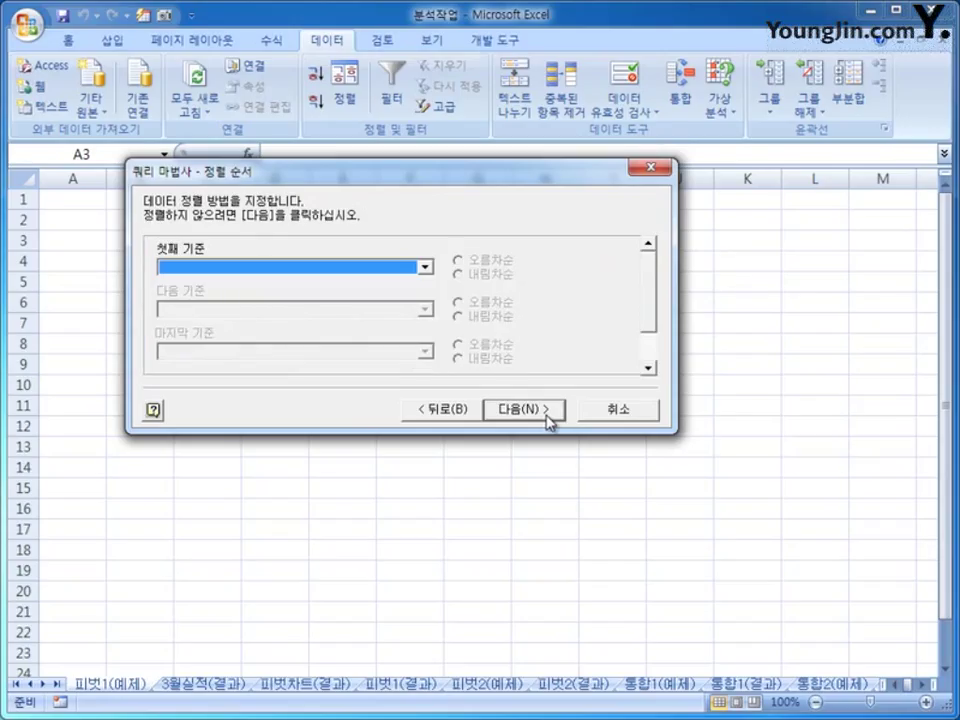
click(546, 416)
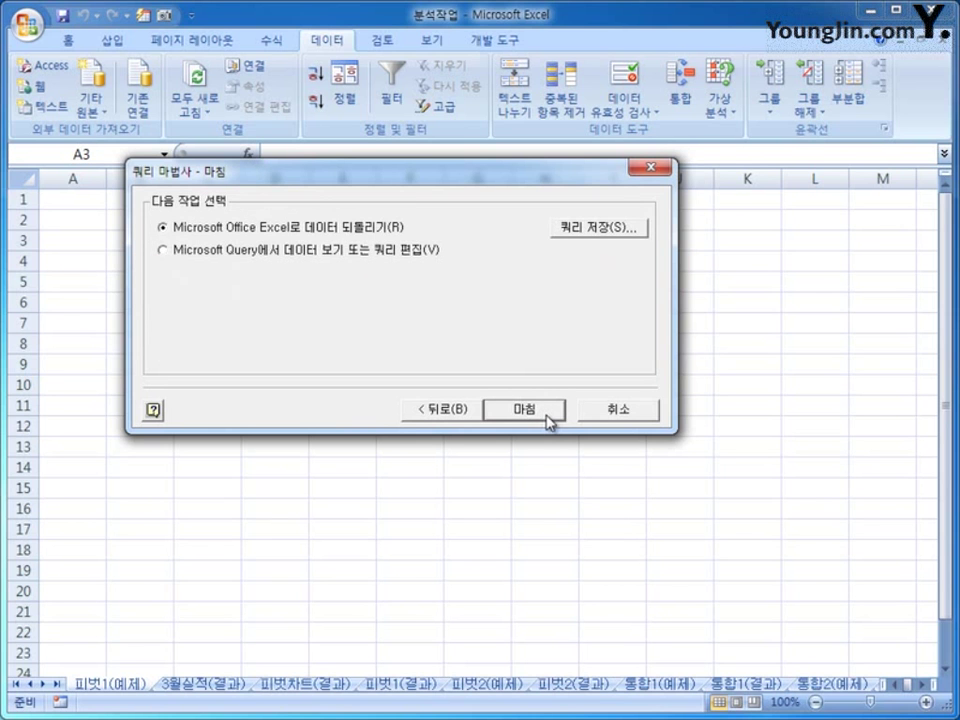
click(547, 416)
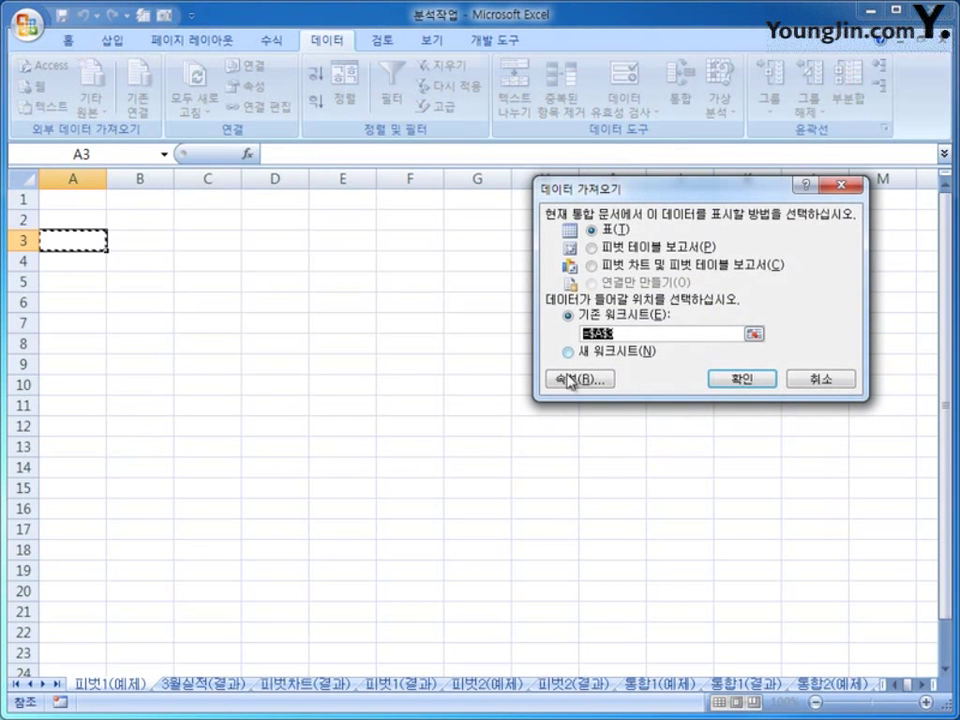
- Import the query data as a PivotTable report placed at cell A3 of the existing worksheet
drag(632, 195, 400, 262)
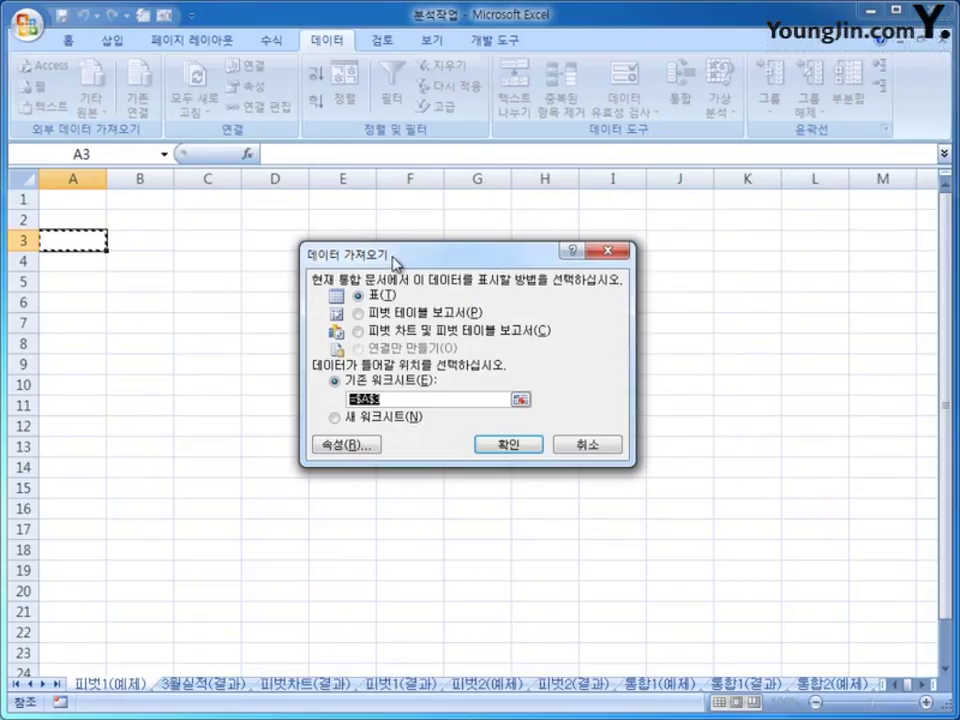
click(377, 316)
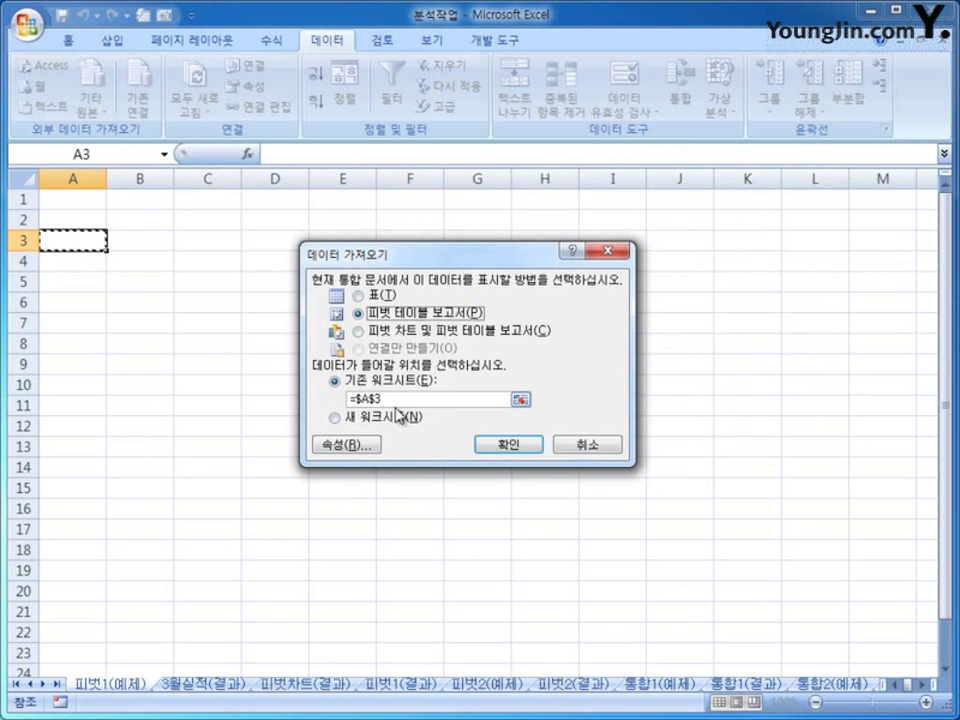
click(499, 450)
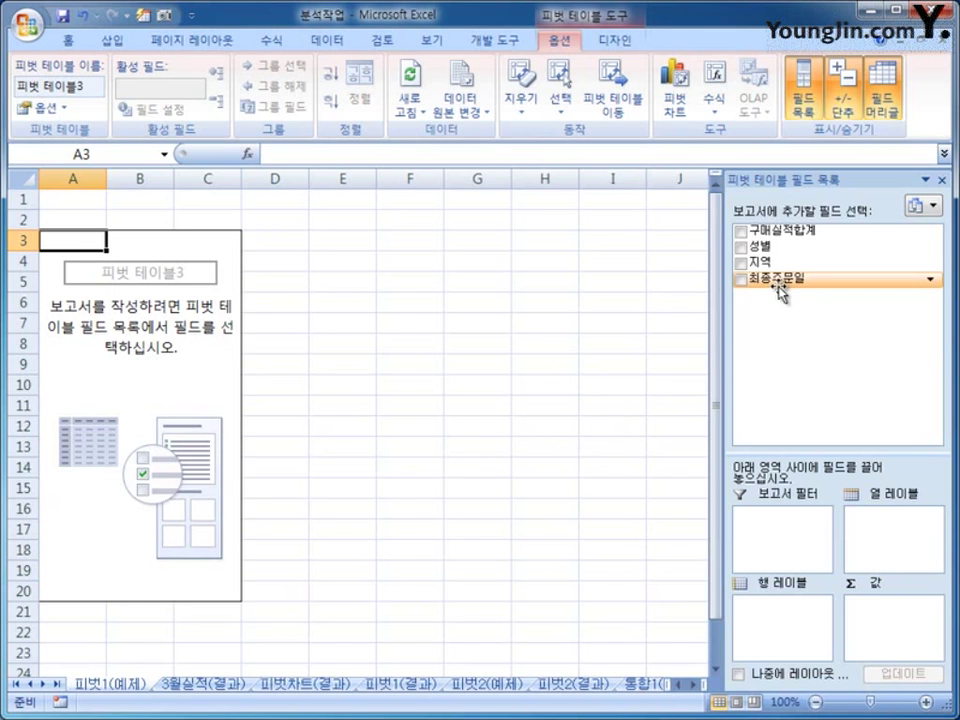
- Lay out the pivot table with 최종주문일 and 성별 as row labels, 지역 as column labels and 구매실적합계 as values
drag(777, 284, 778, 614)
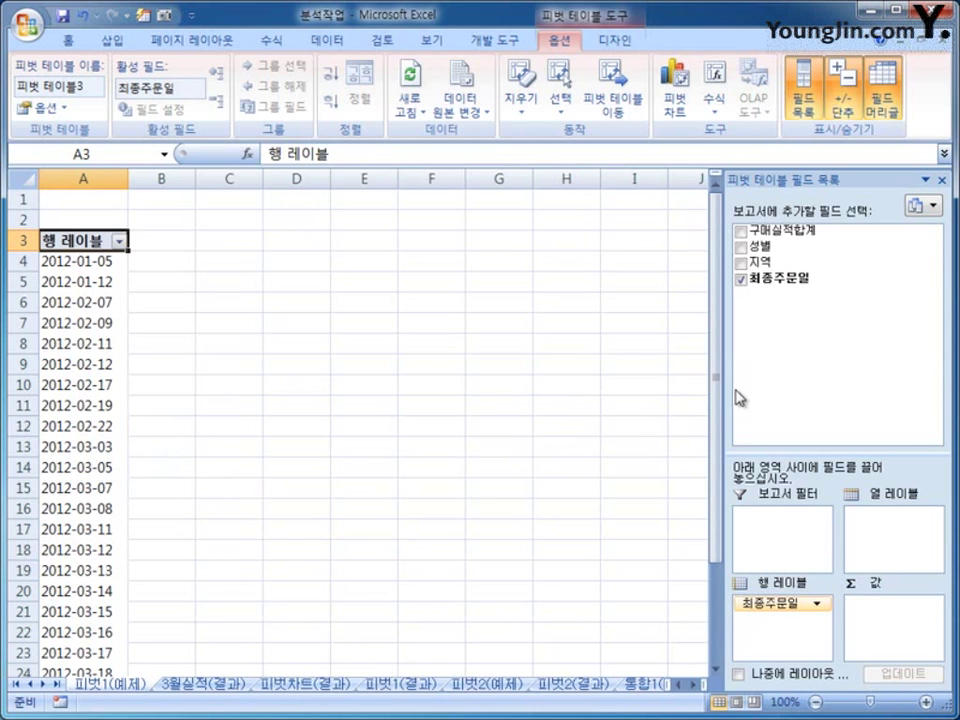
drag(762, 264, 884, 528)
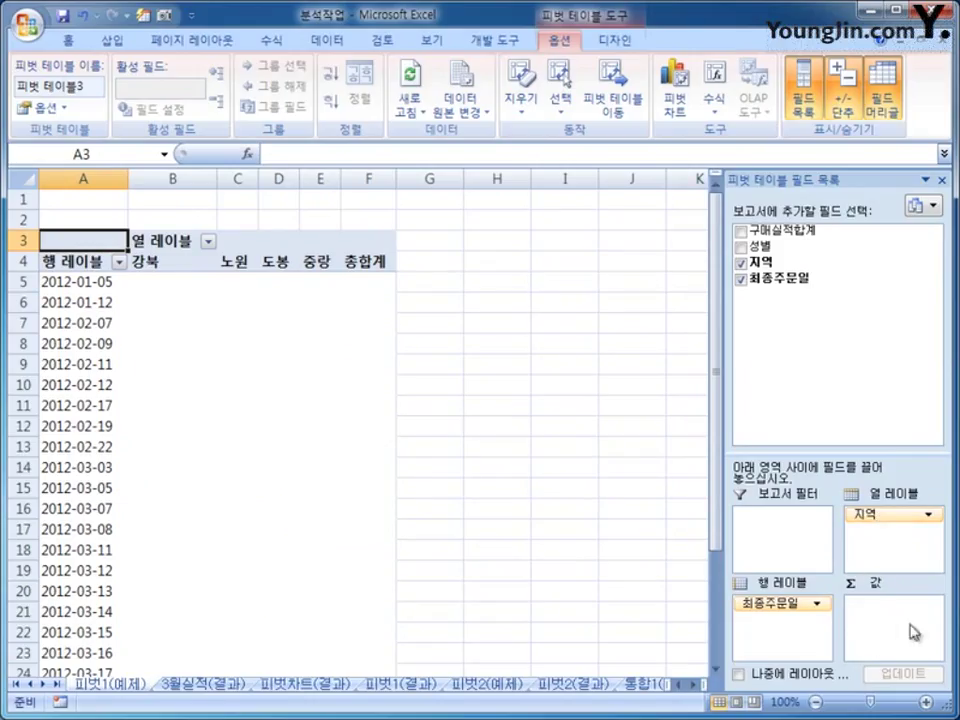
drag(785, 230, 891, 645)
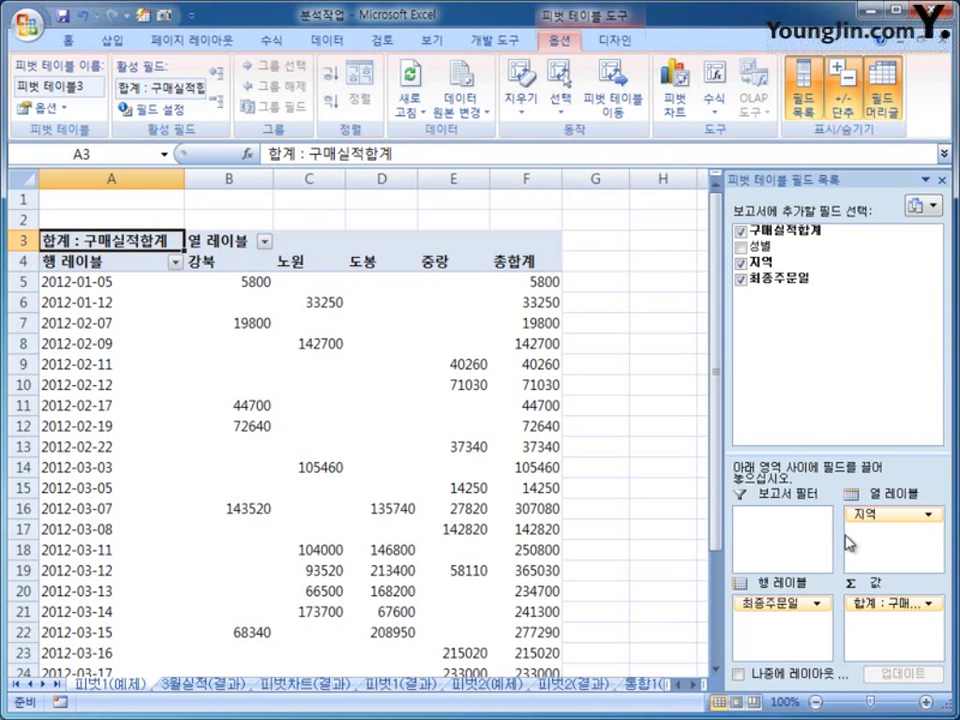
drag(765, 246, 788, 623)
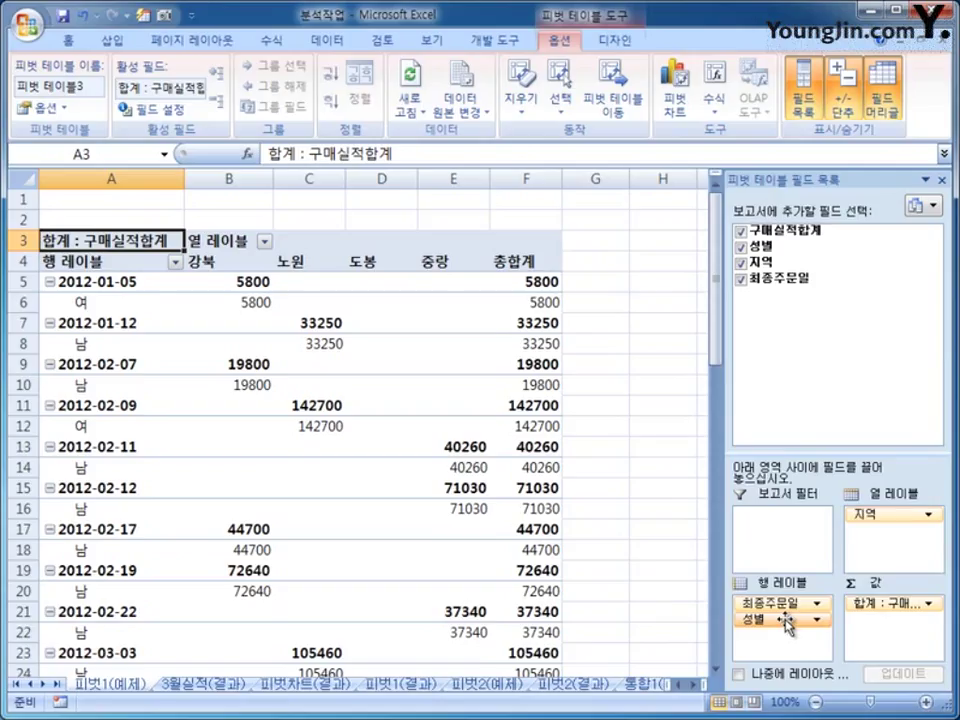
click(83, 284)
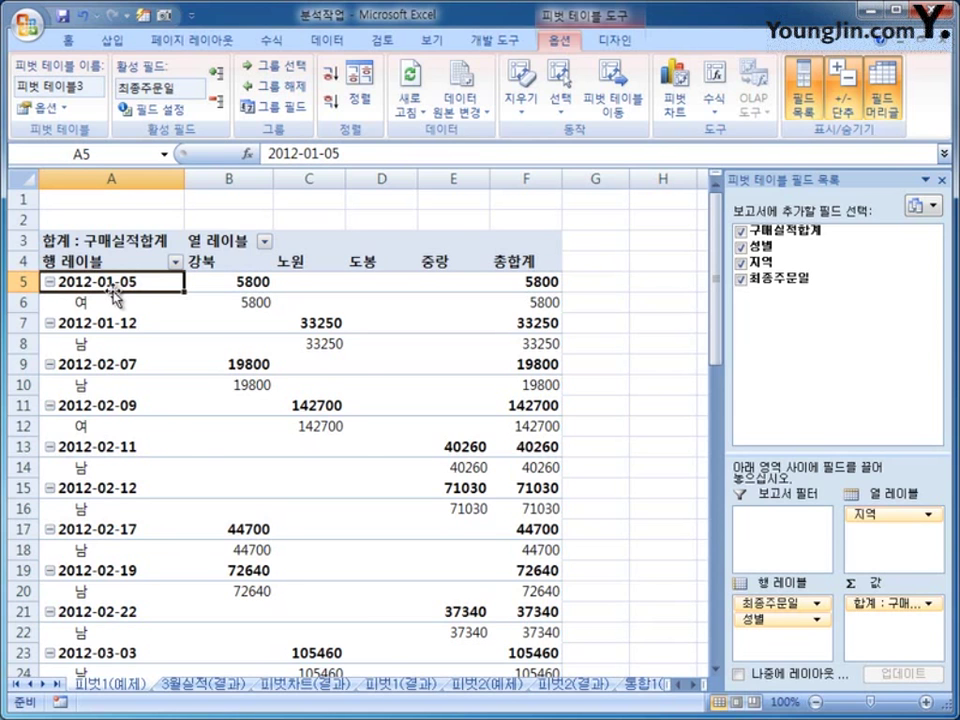
right_click(119, 285)
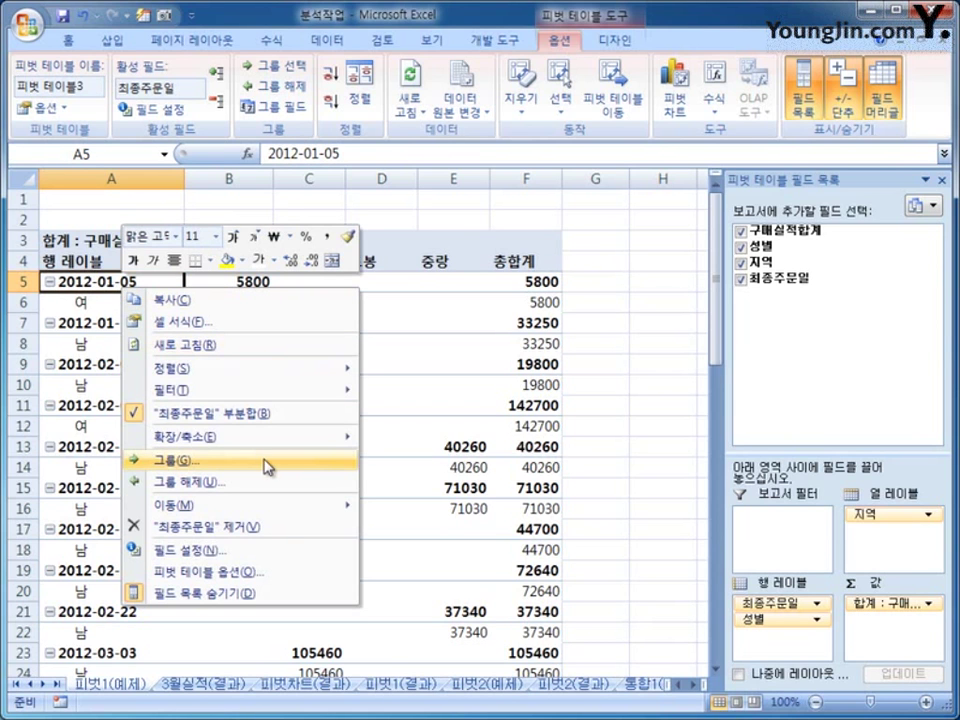
click(90, 281)
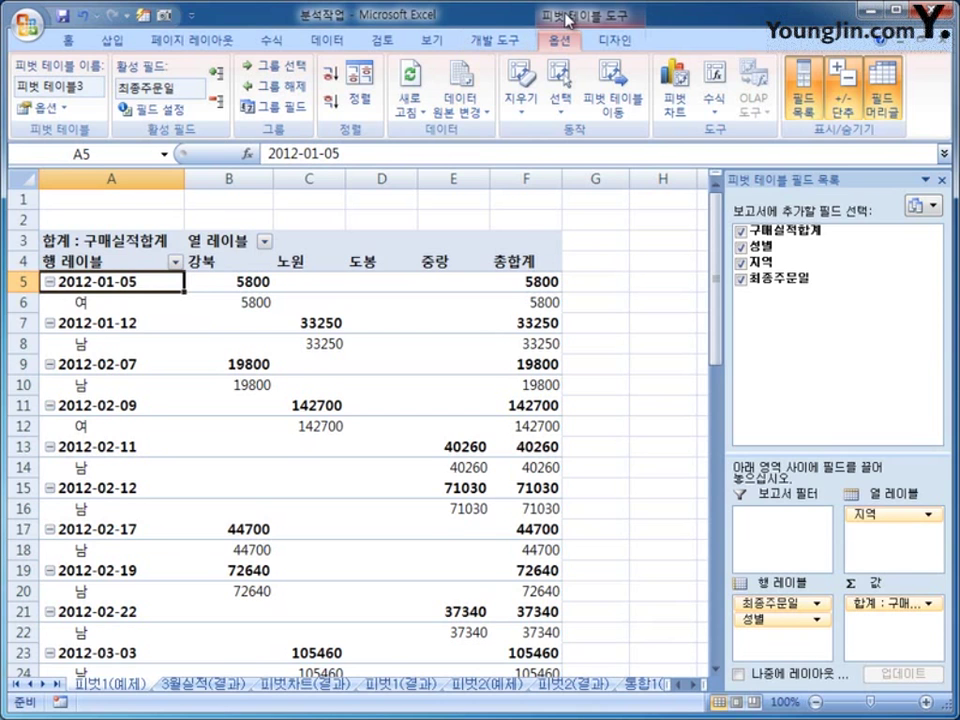
- Change the pivot table's report layout to tabular form (테이블 형식으로 표시)
click(605, 45)
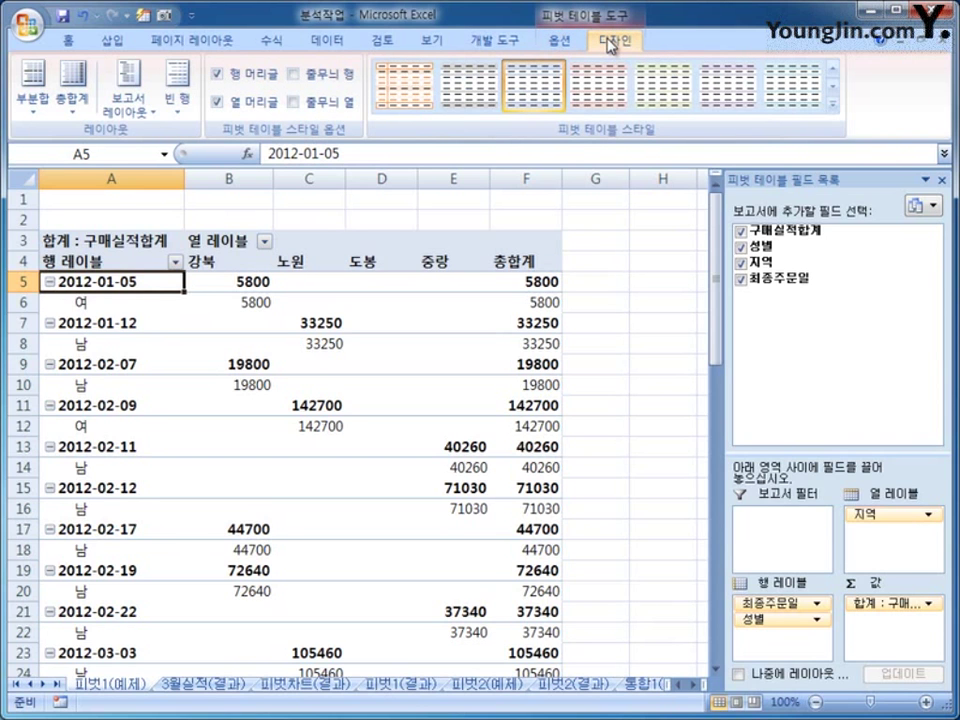
click(144, 116)
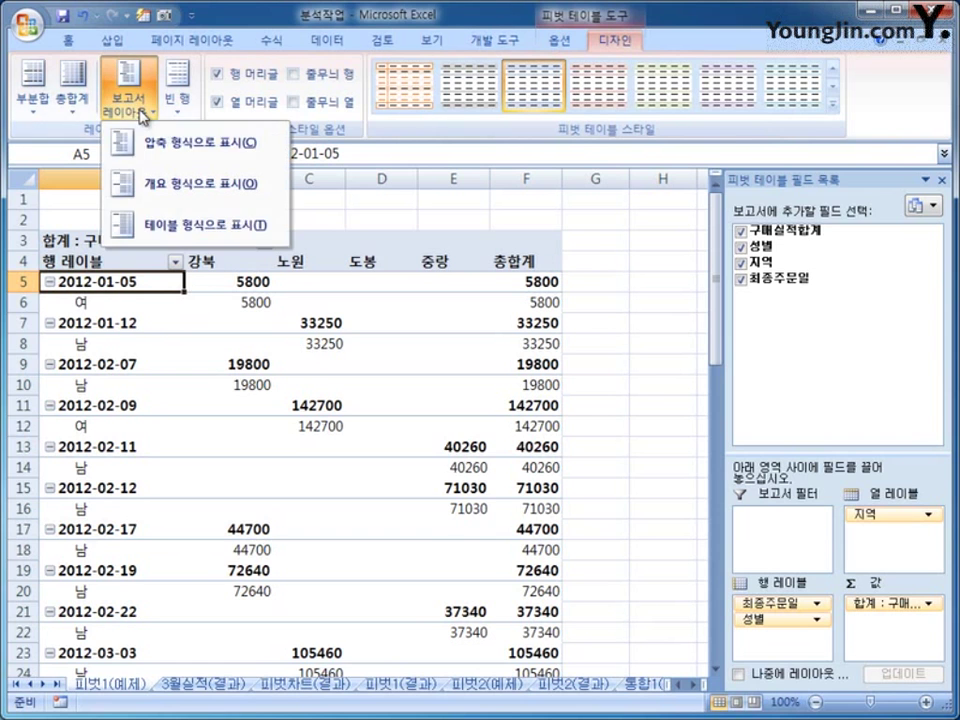
click(183, 230)
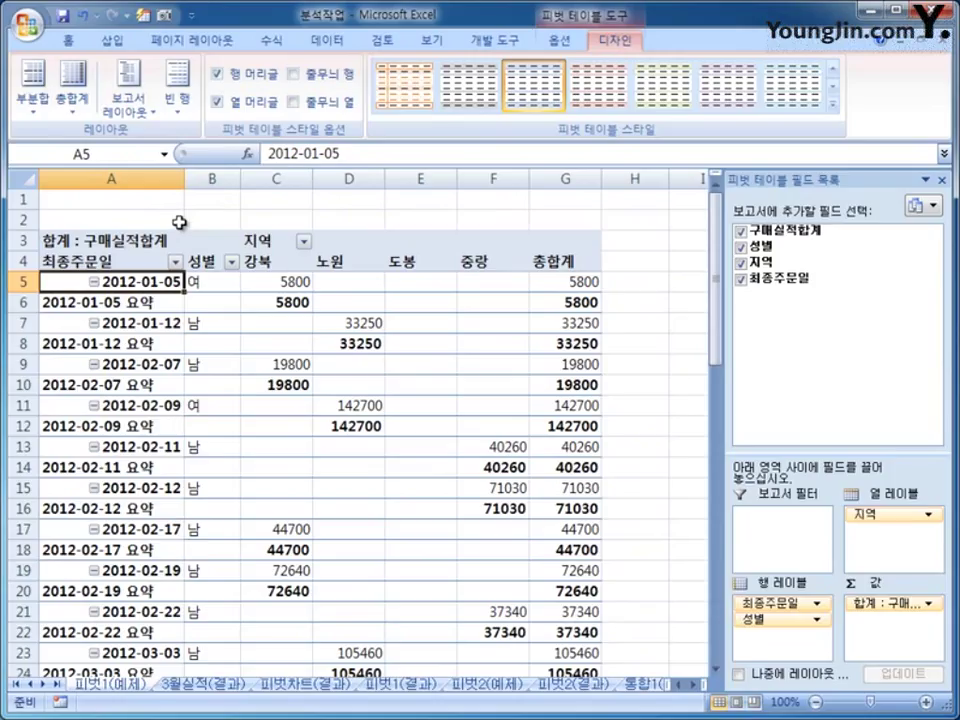
click(128, 261)
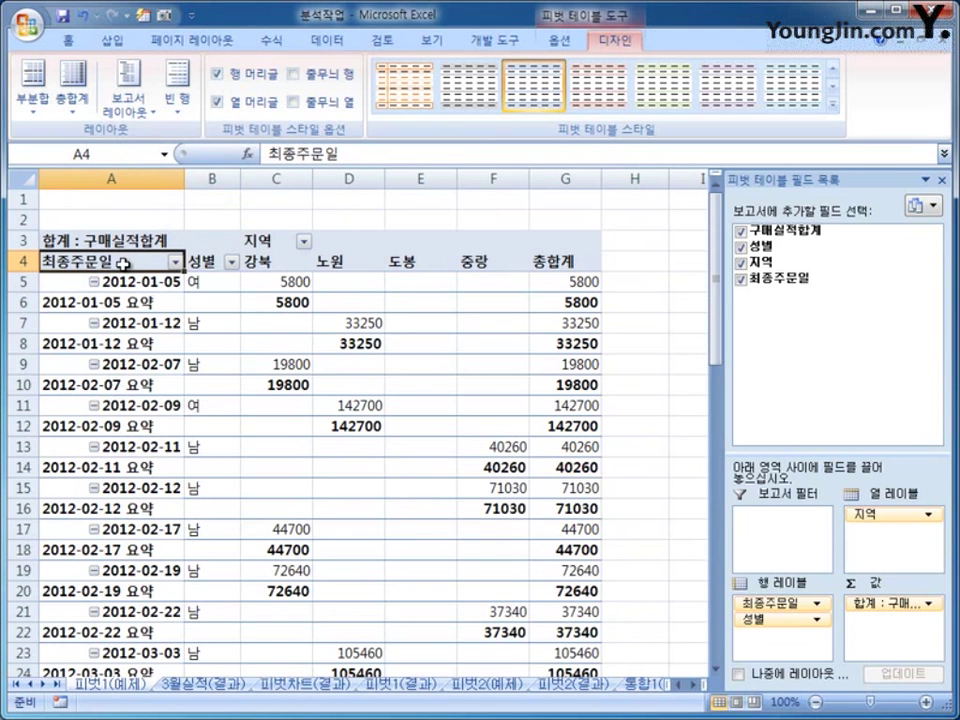
mouse_move(251, 241)
mouse_down()
mouse_move(129, 266)
mouse_move(247, 248)
mouse_up()
click(252, 242)
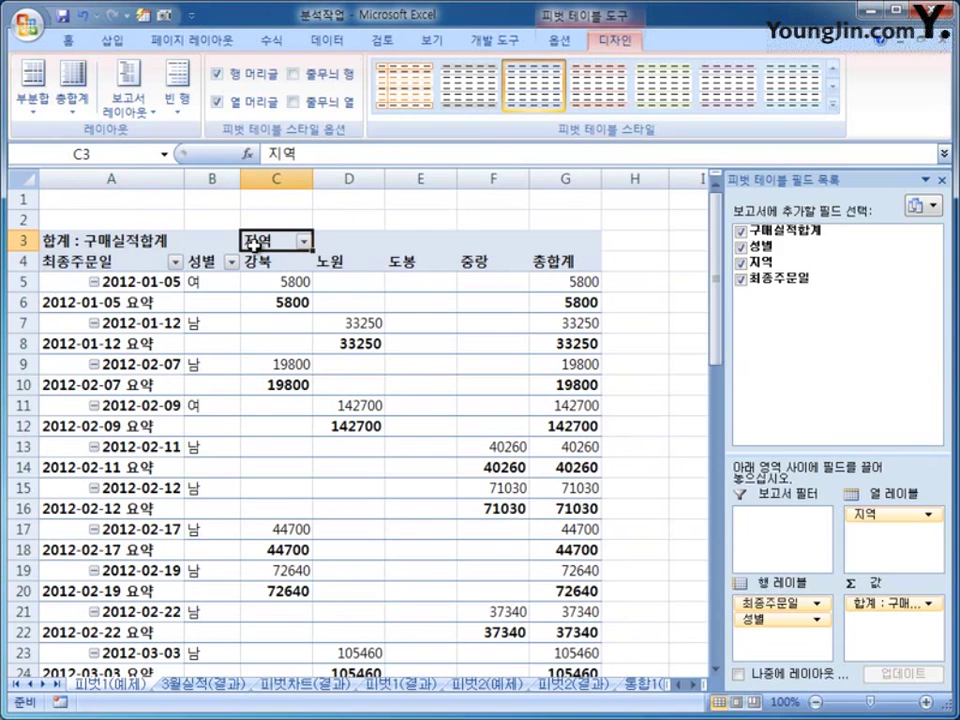
- Group the 최종주문일 row field by month (월), keeping the automatic start and end dates
click(137, 282)
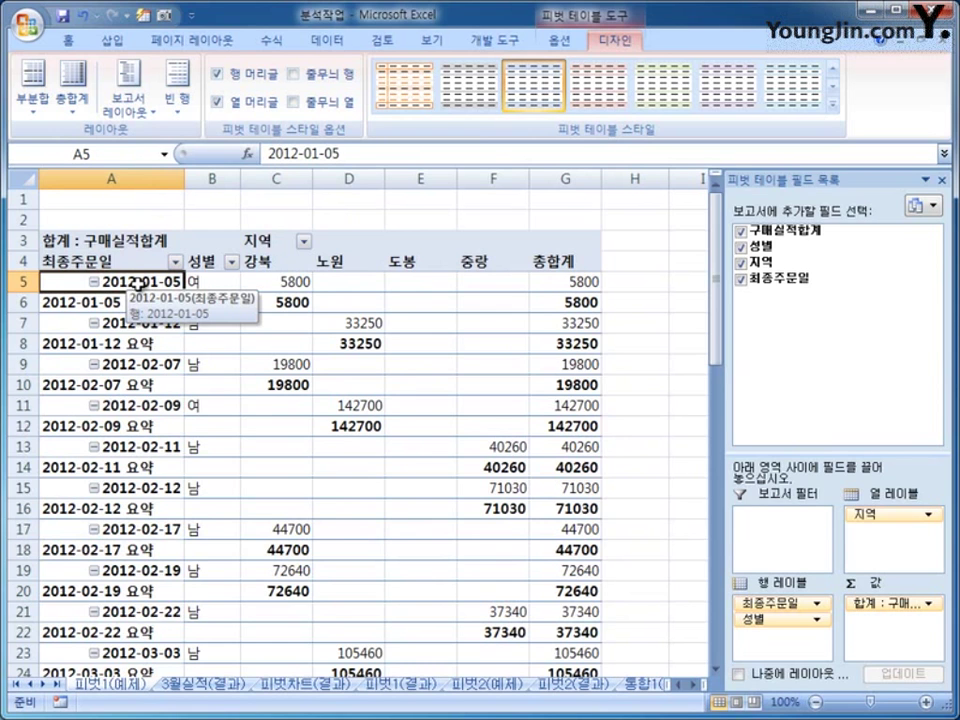
click(155, 261)
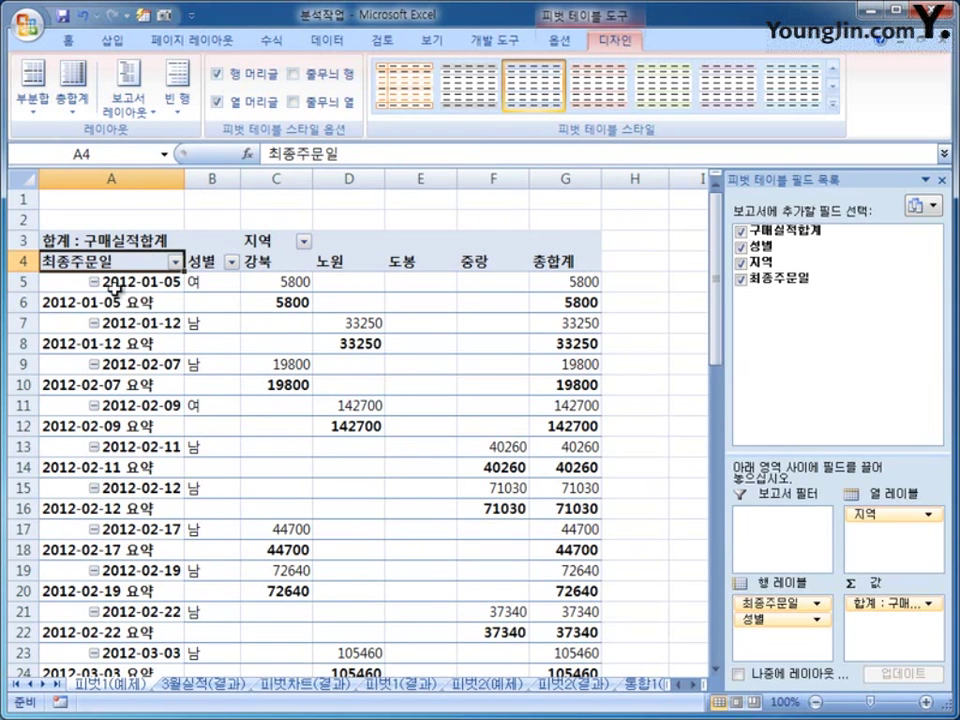
click(131, 283)
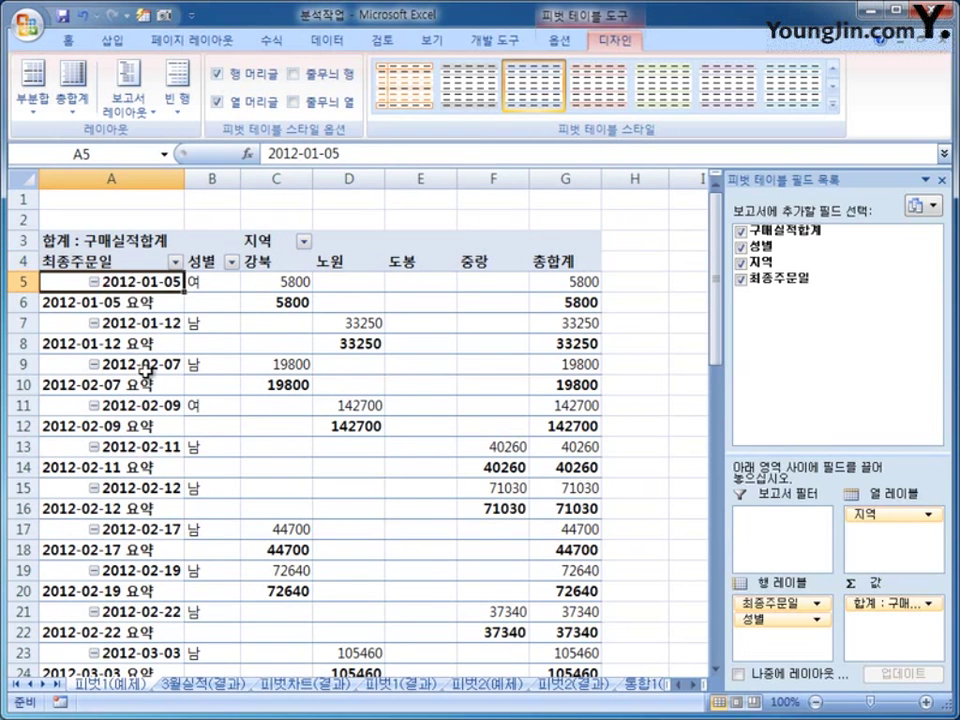
click(120, 262)
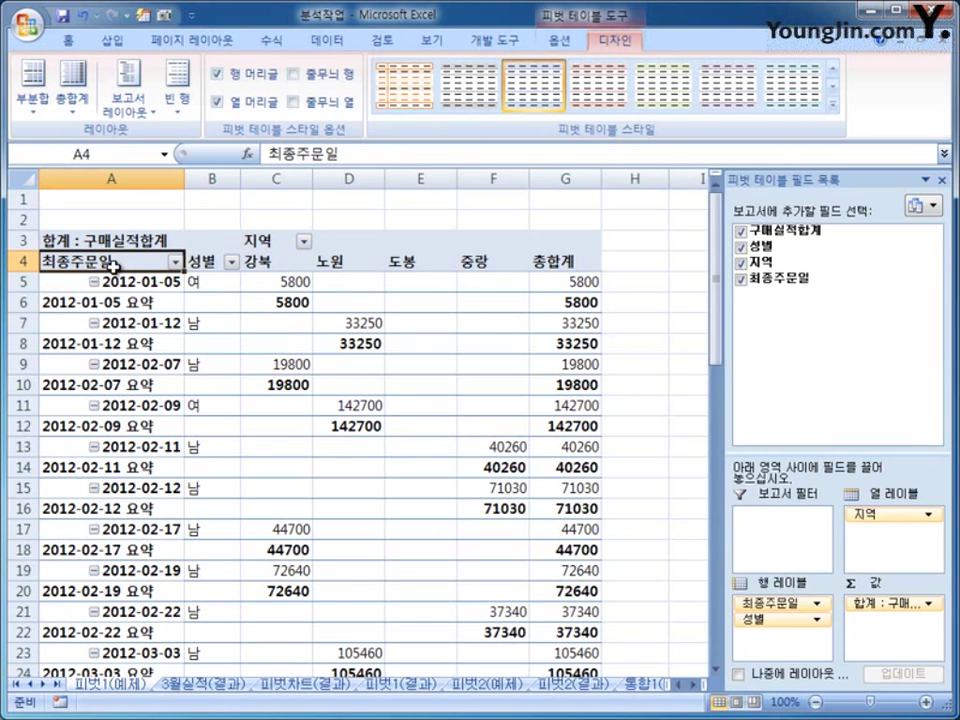
right_click(119, 264)
click(266, 437)
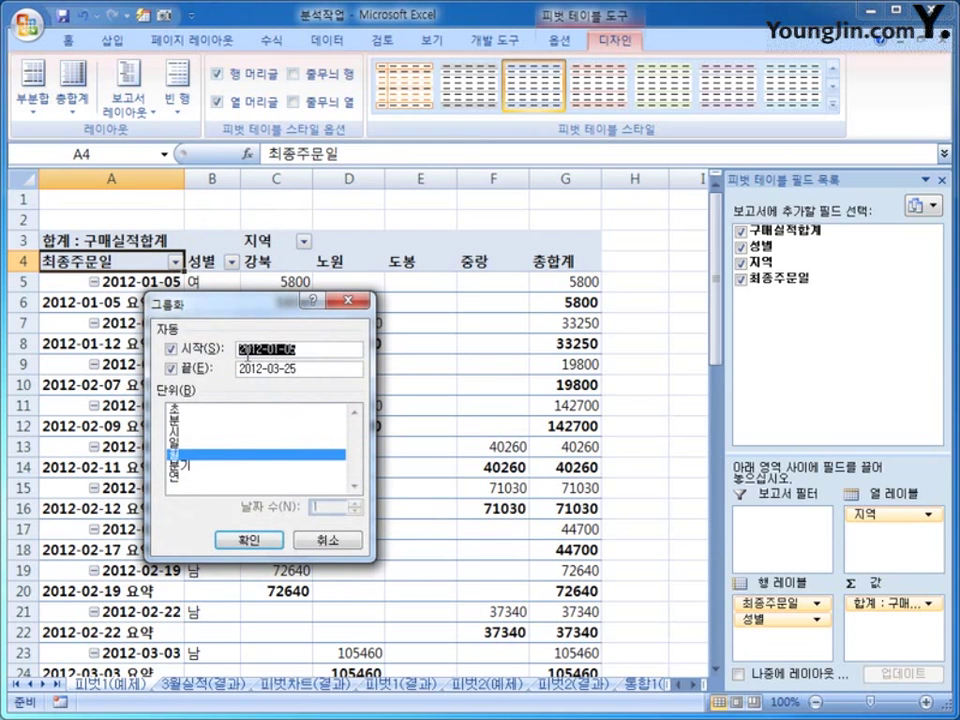
click(212, 455)
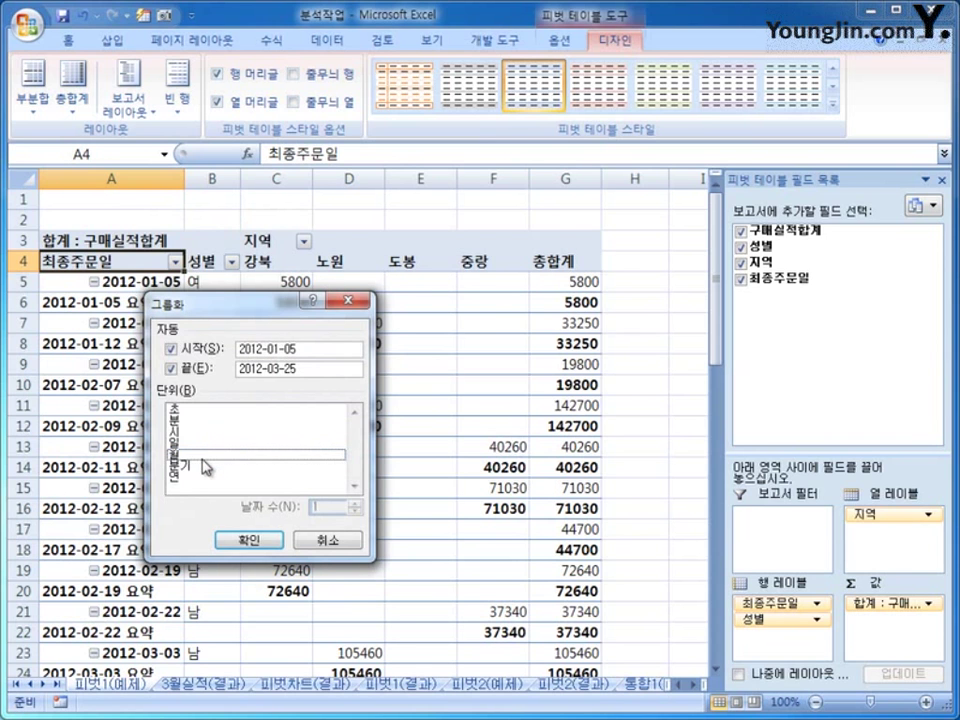
click(208, 455)
click(246, 540)
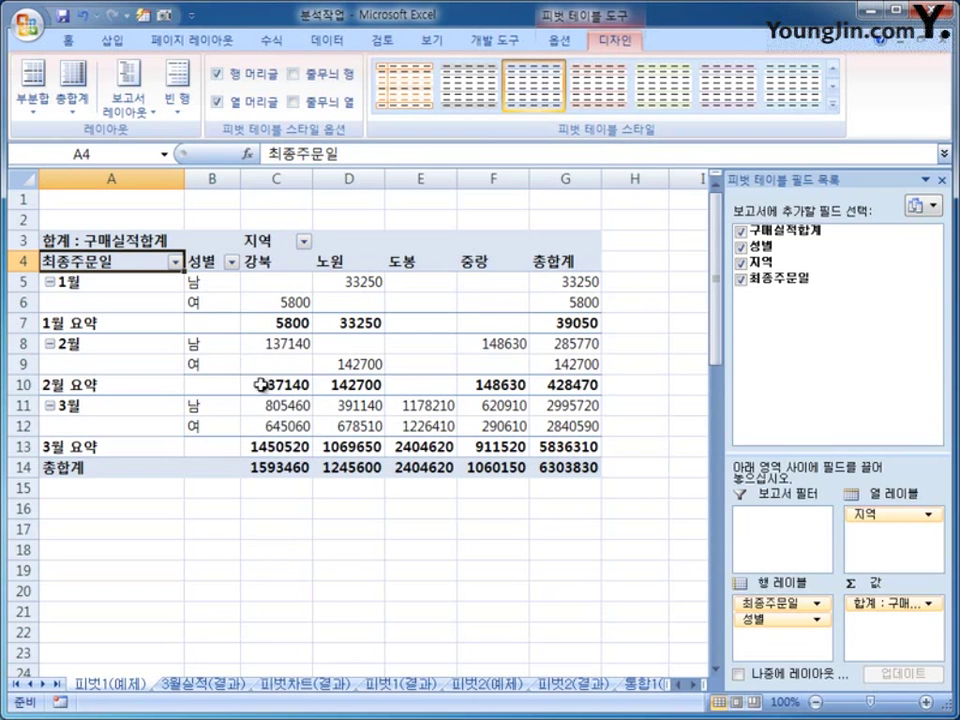
- Apply the comma number style to all the pivot table's values in C5:G14, including subtotals and grand totals
drag(262, 282, 549, 464)
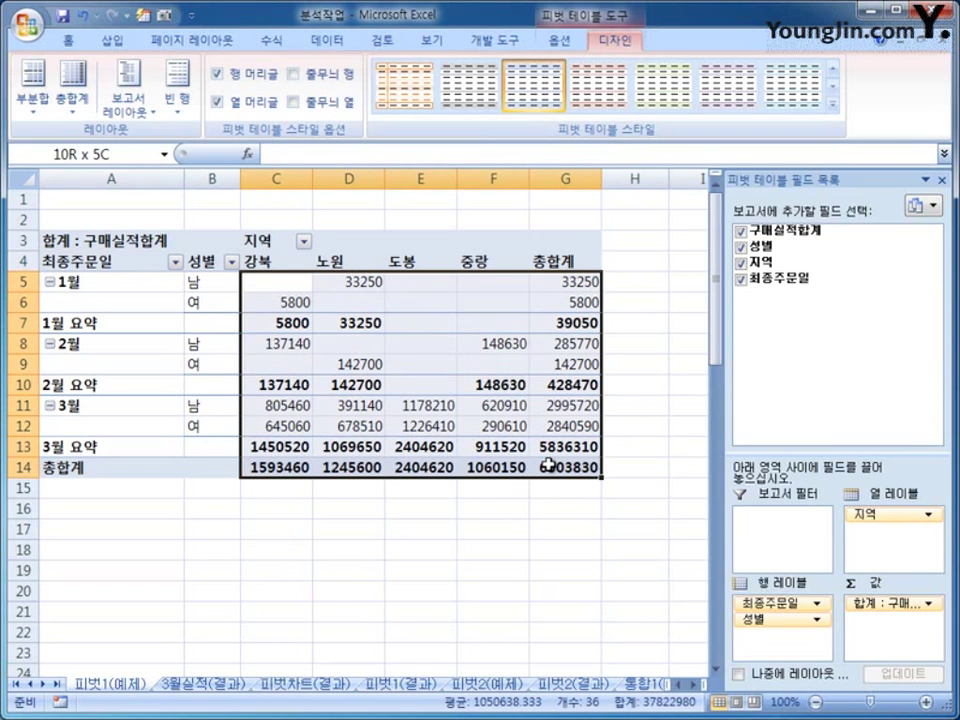
drag(549, 464, 551, 460)
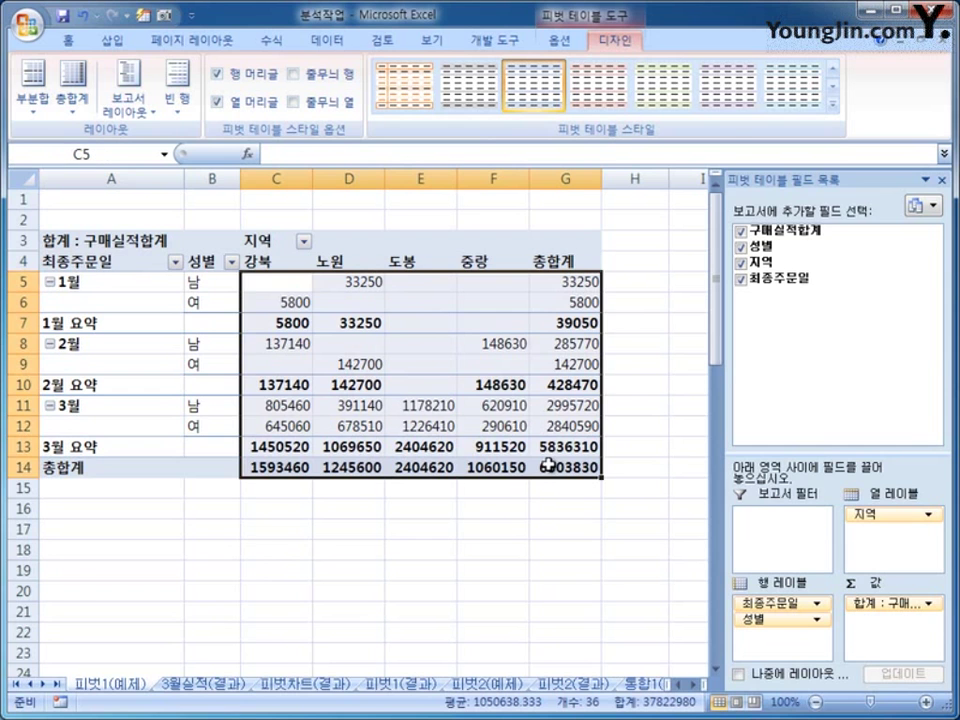
click(72, 42)
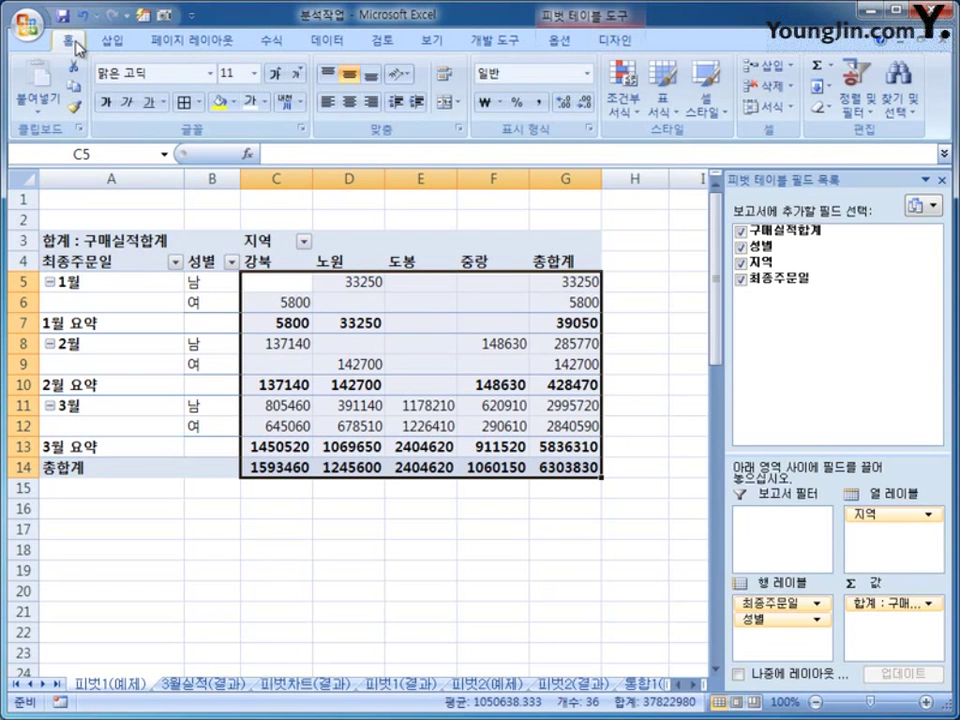
click(538, 103)
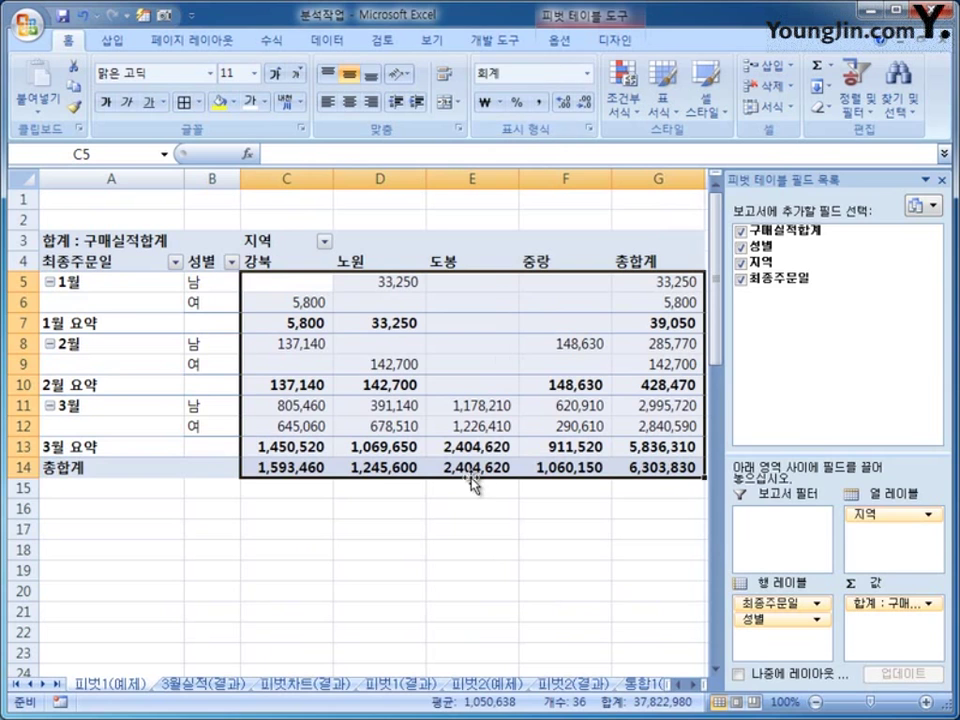
click(472, 511)
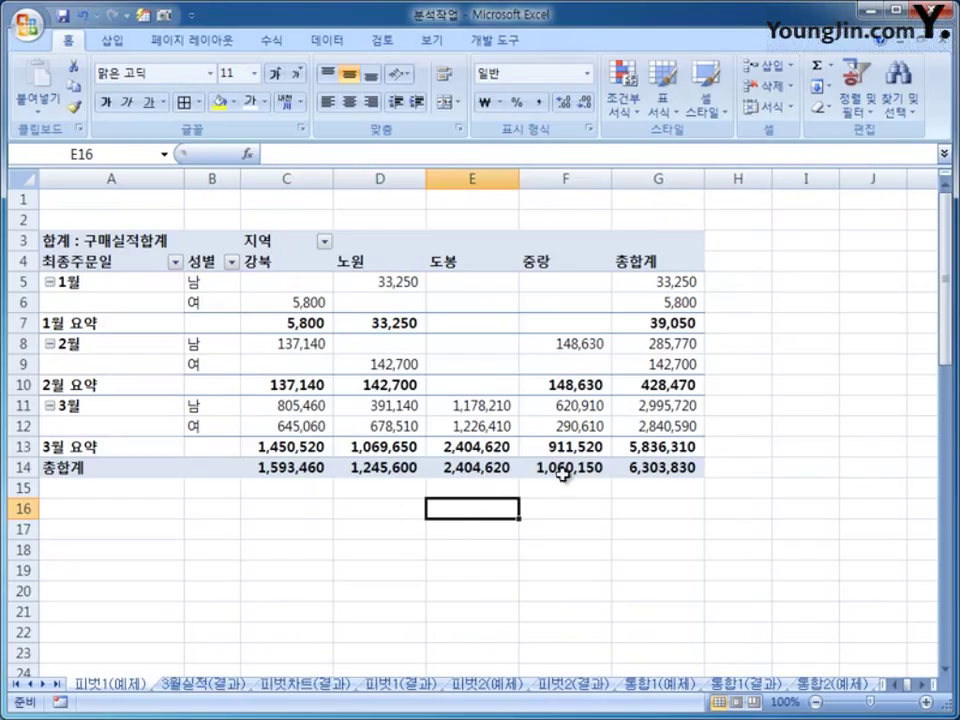
click(558, 515)
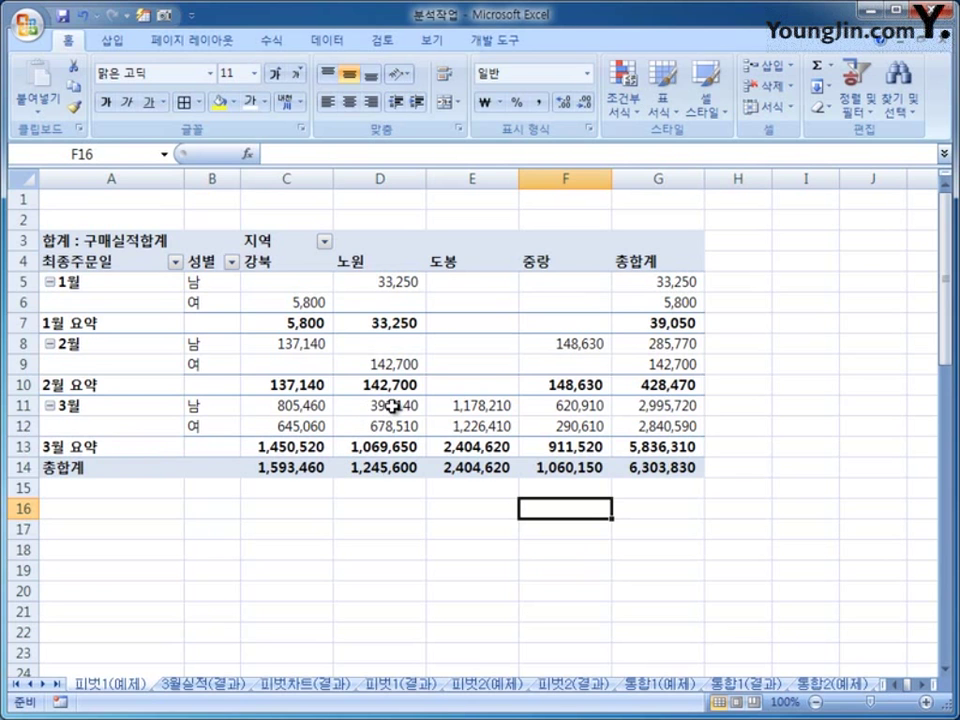
- Extract the detail records behind the 3월, 여 value for 도봉 in the pivot table onto a new sheet
drag(390, 405, 378, 427)
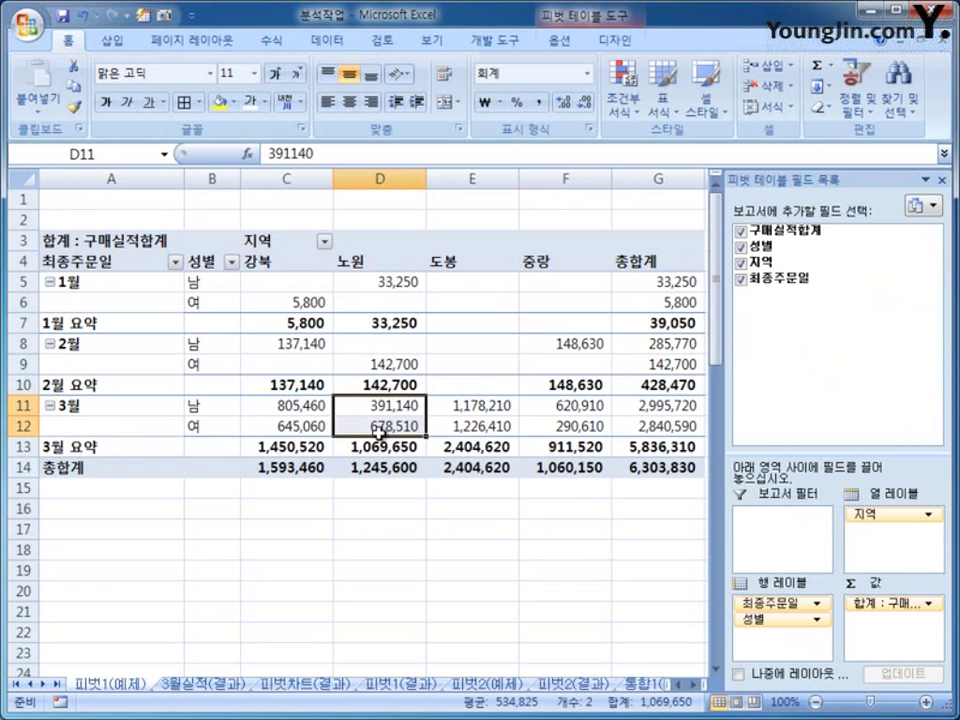
click(378, 428)
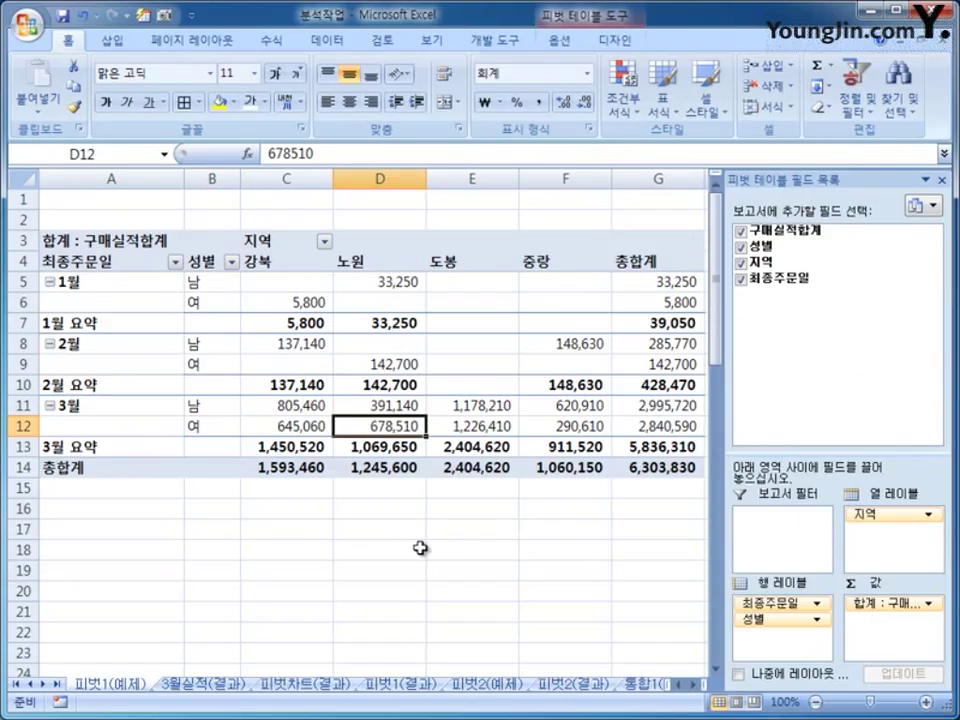
click(405, 410)
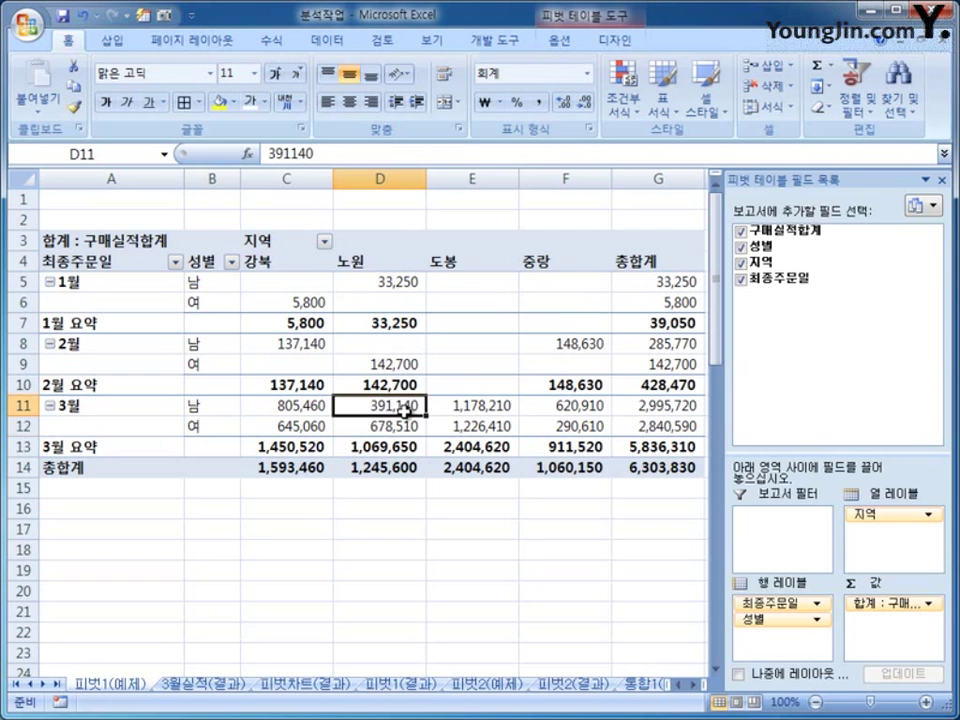
drag(462, 407, 477, 425)
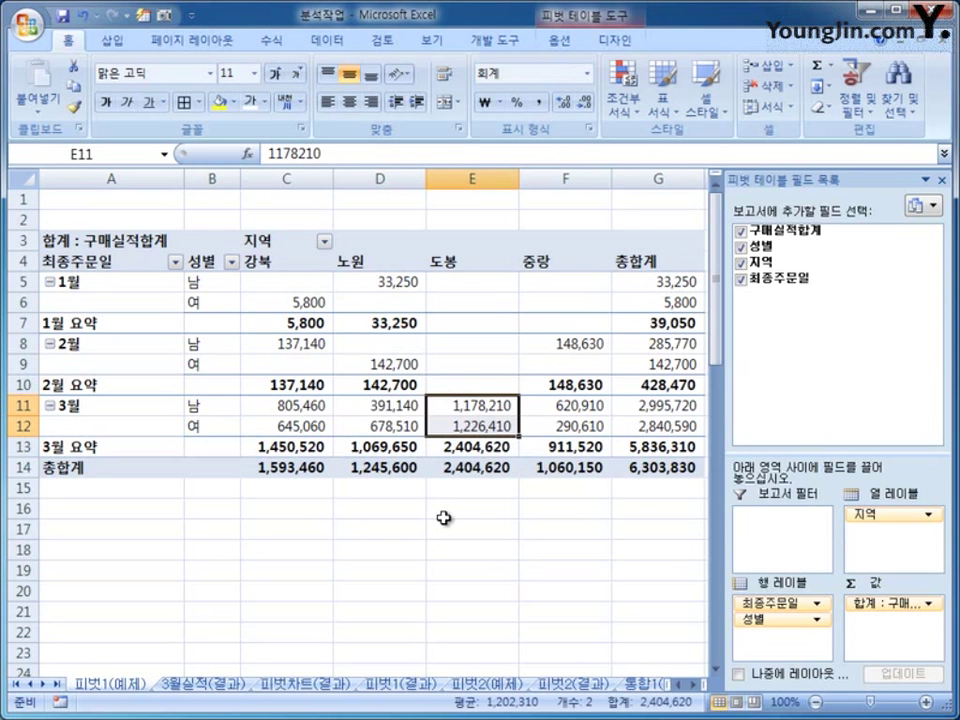
click(461, 424)
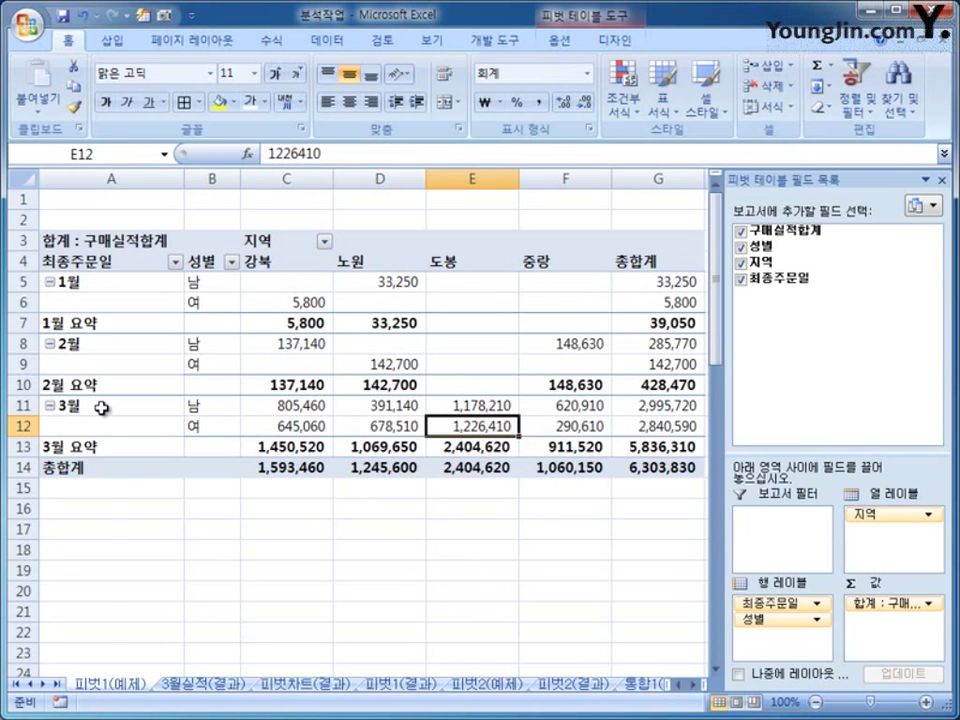
drag(103, 405, 105, 426)
click(488, 260)
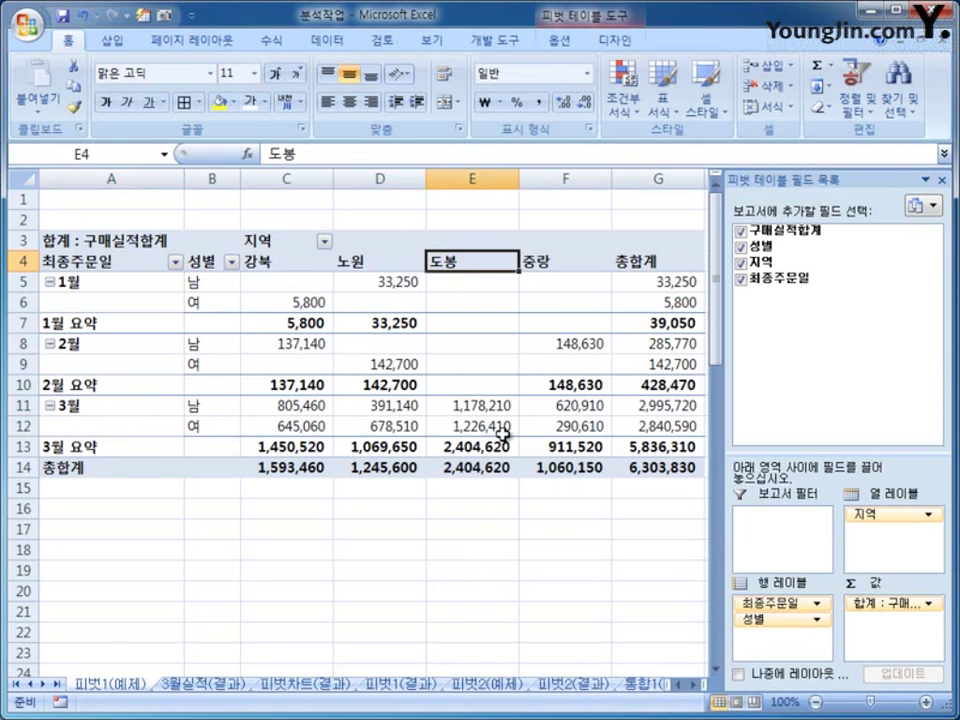
click(195, 425)
click(466, 424)
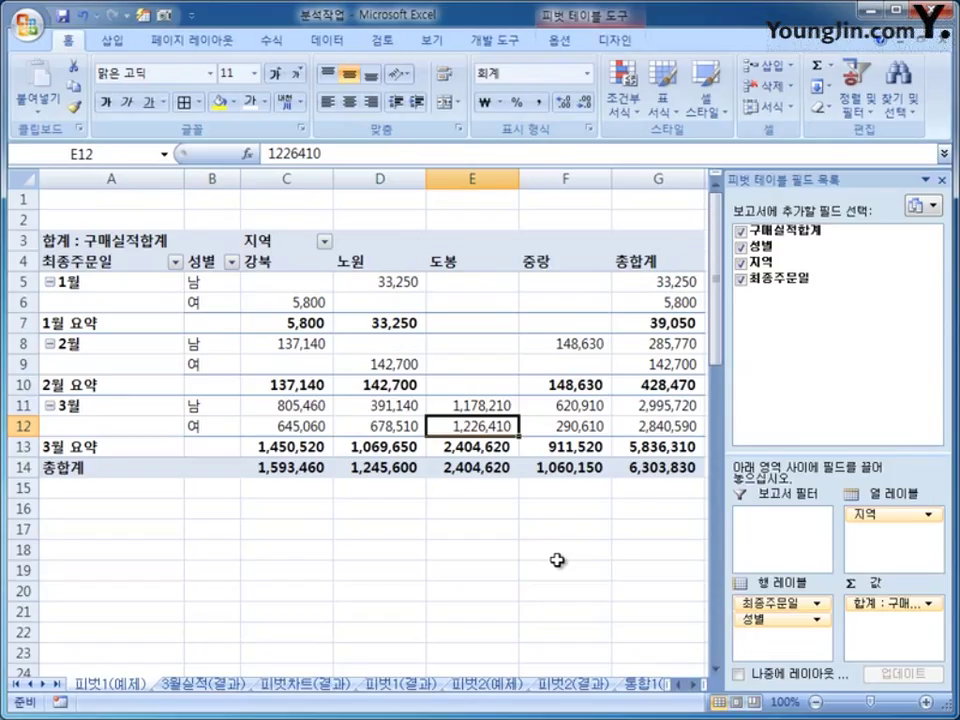
double_click(473, 427)
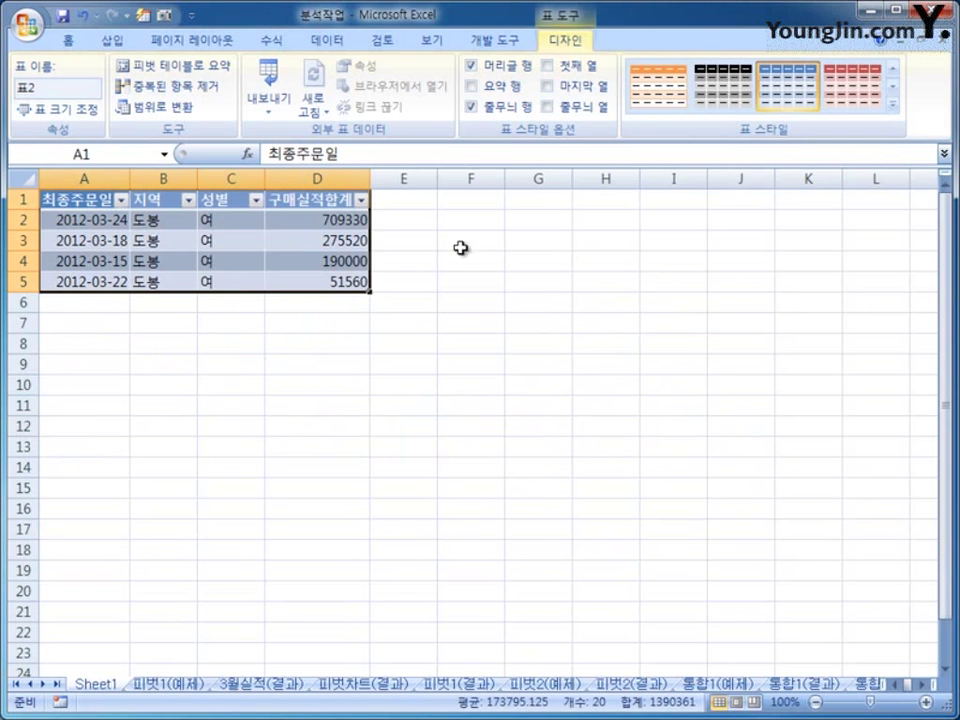
- Check the extracted records' region, order date, gender and 구매실적합계 columns against the 도봉 value in the pivot table
drag(161, 219, 165, 280)
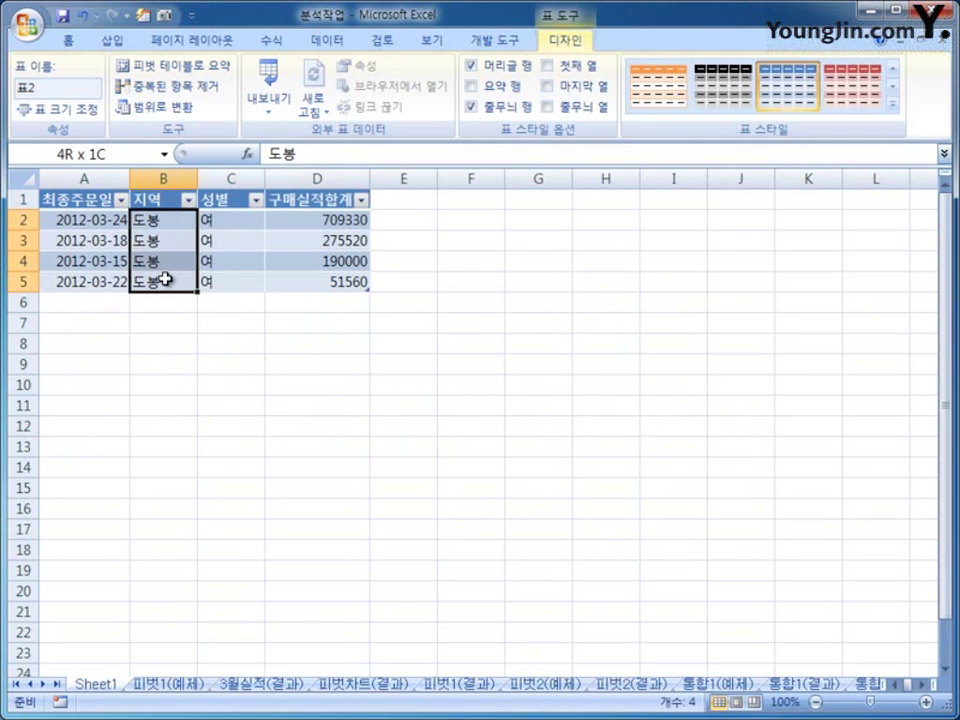
drag(64, 219, 103, 282)
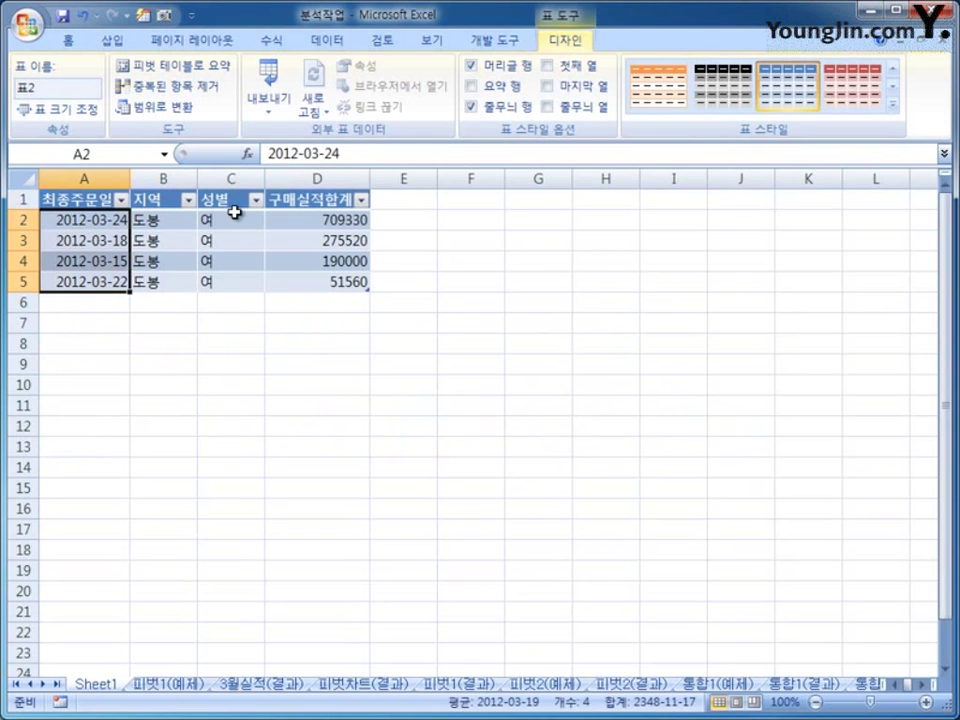
drag(234, 212, 238, 277)
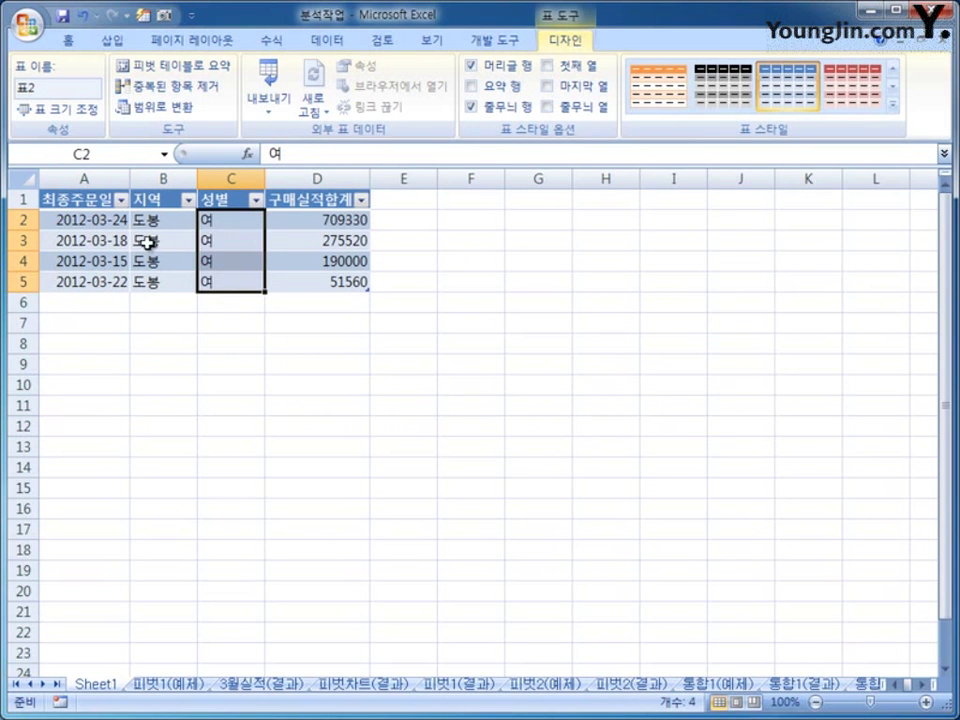
drag(330, 217, 332, 282)
click(165, 684)
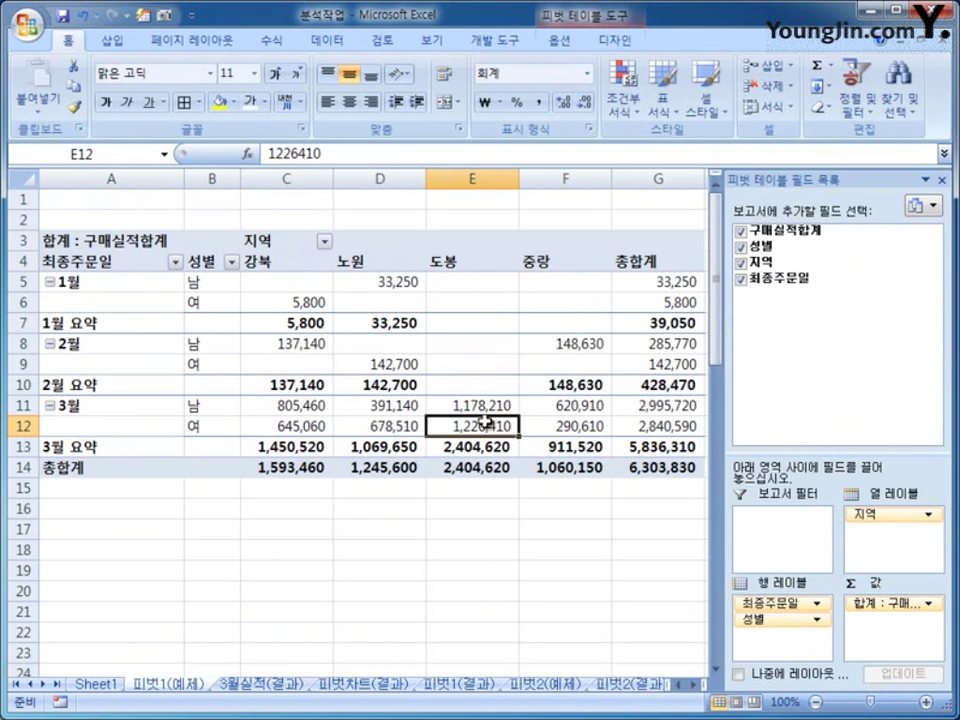
mouse_move(513, 477)
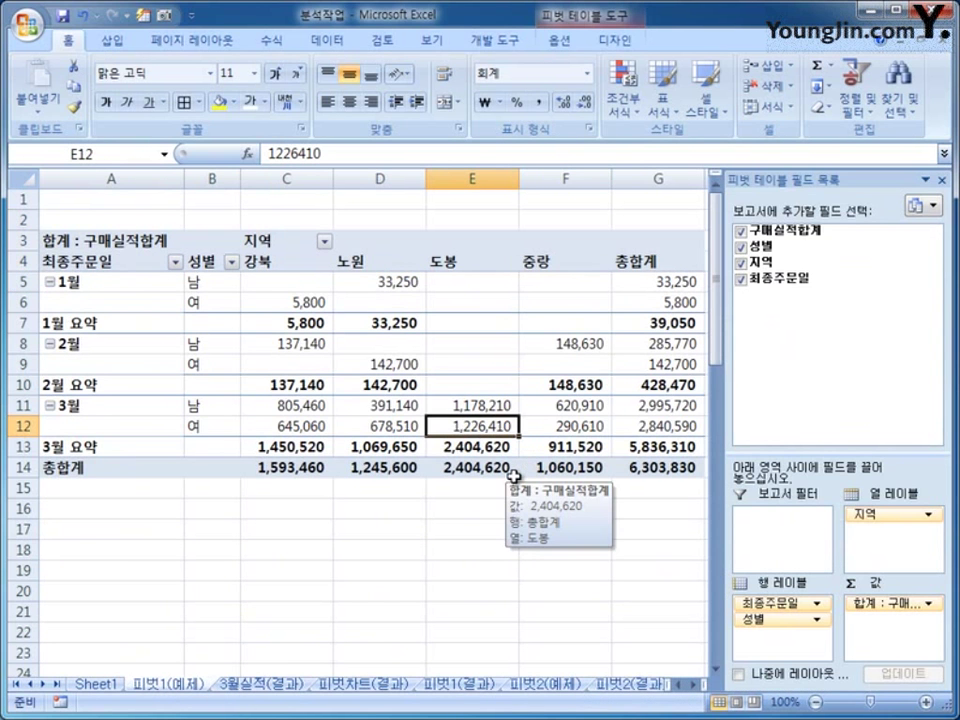
- Rename the sheet holding the extracted March 도봉 records from Sheet1 as 3월실적
click(100, 683)
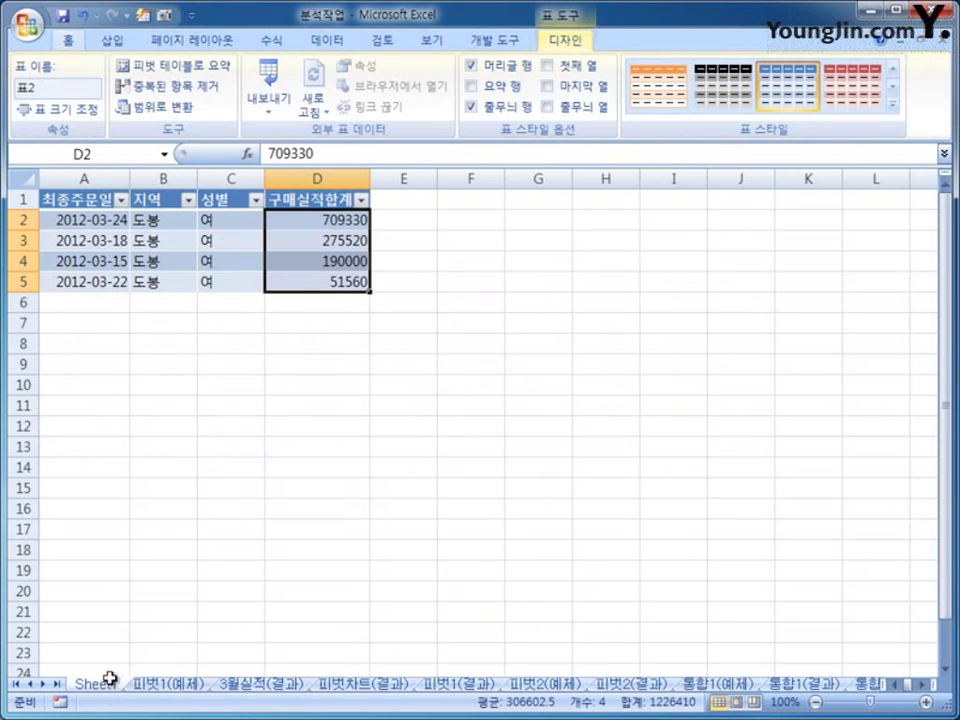
click(311, 278)
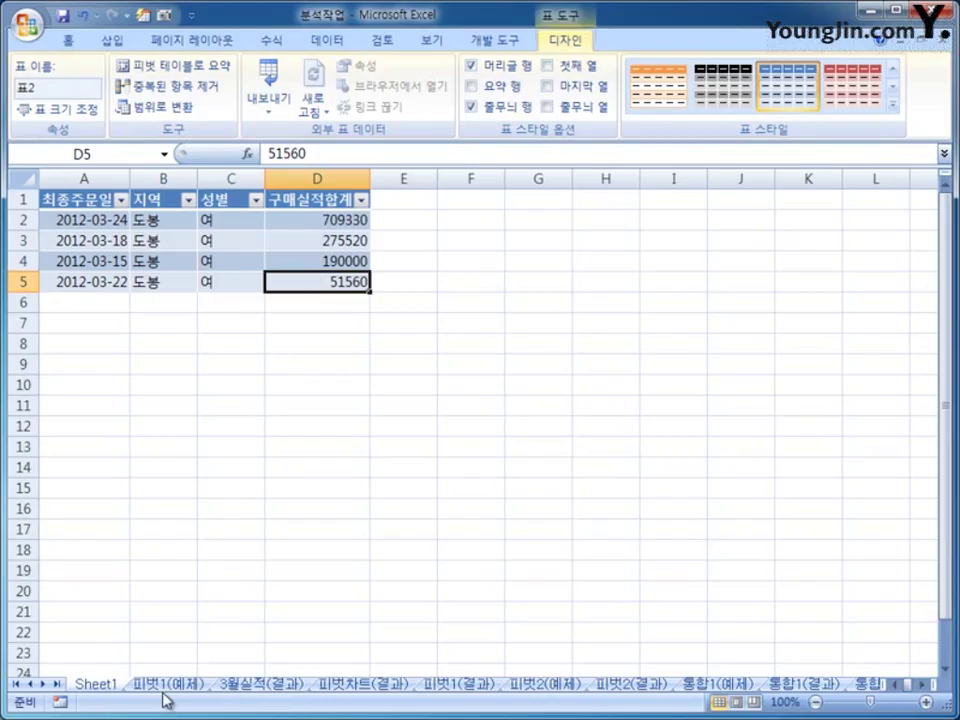
double_click(100, 686)
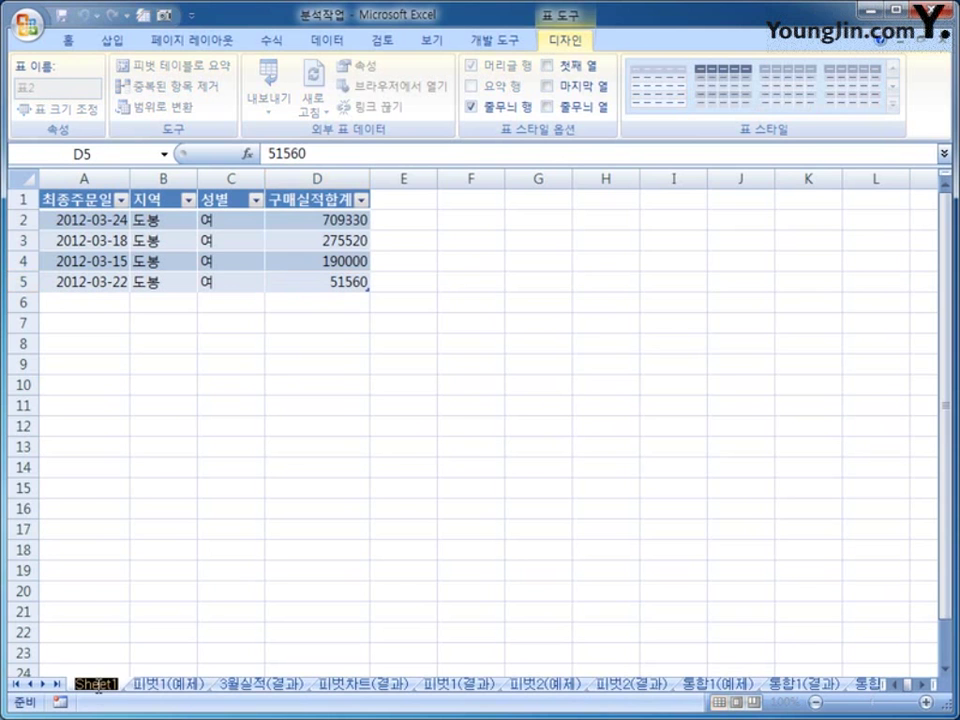
text(3)
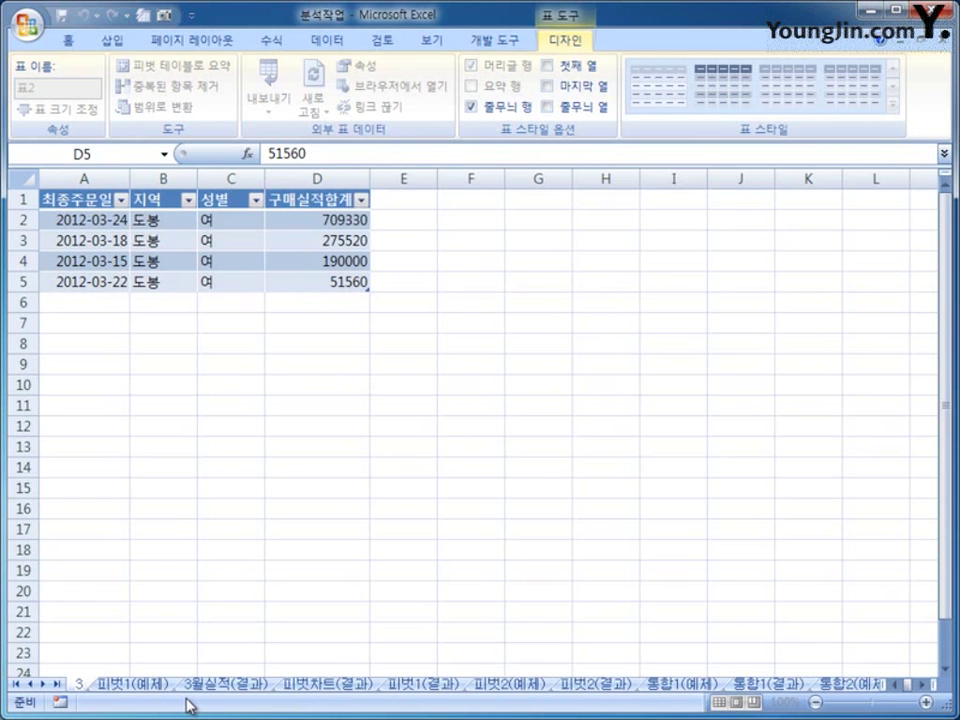
text(월시)
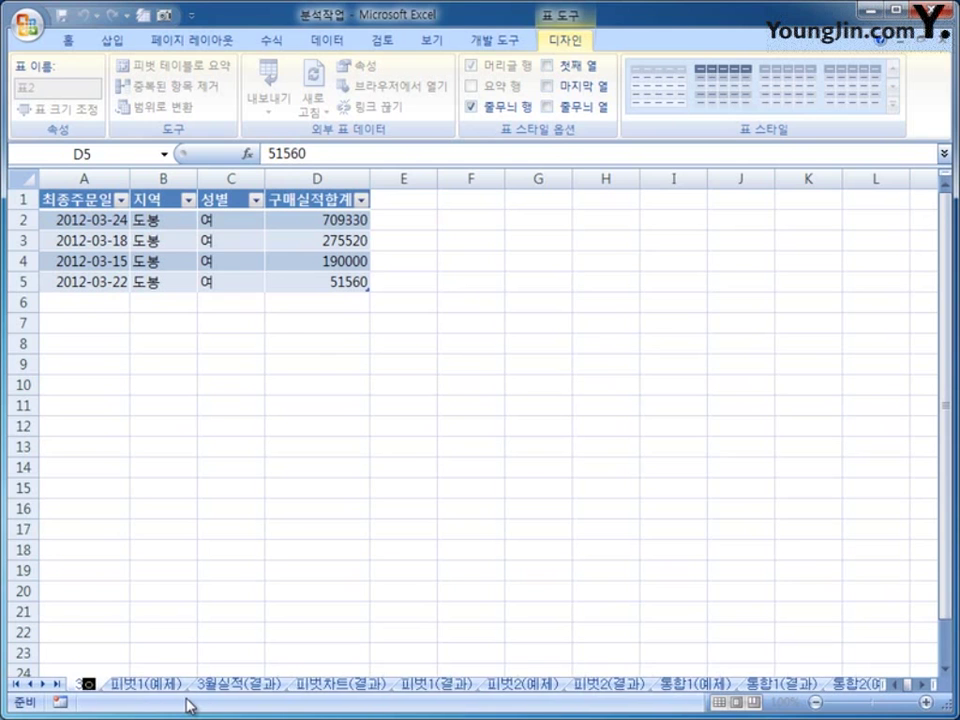
text(적)
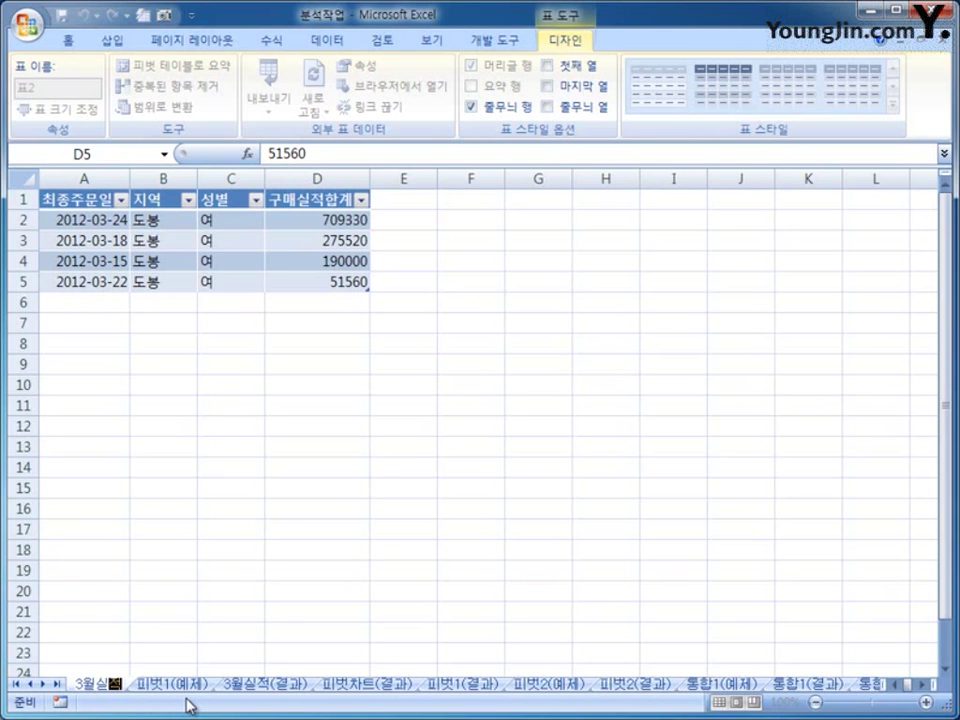
key(Return)
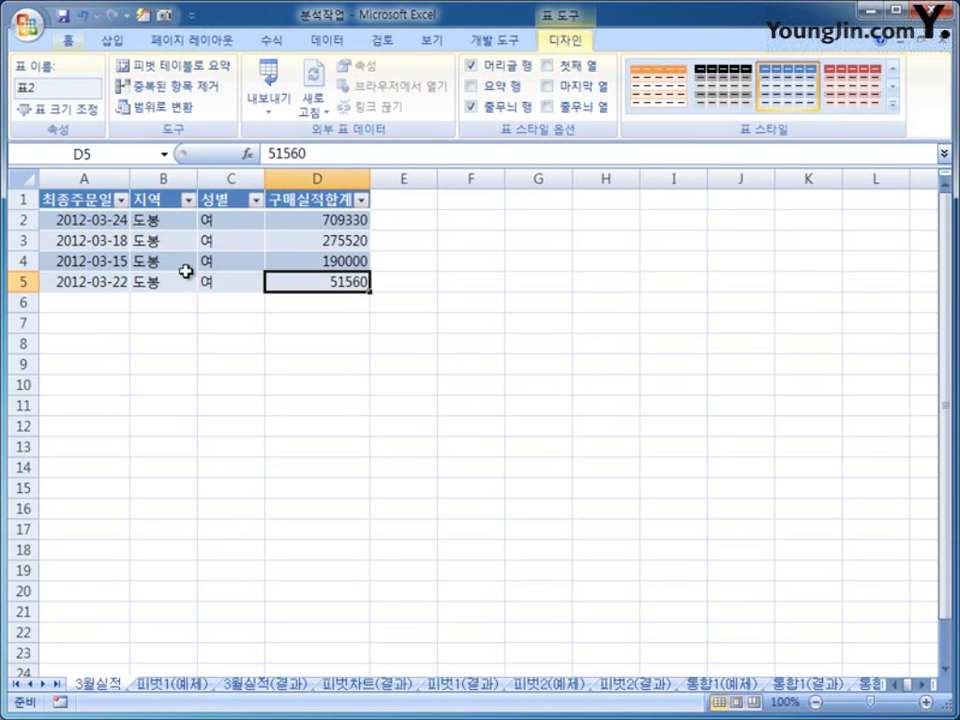
- Insert a clustered column (세로 막대형) pivot chart based on the pivot table on the 피벗1(예제) sheet
click(196, 688)
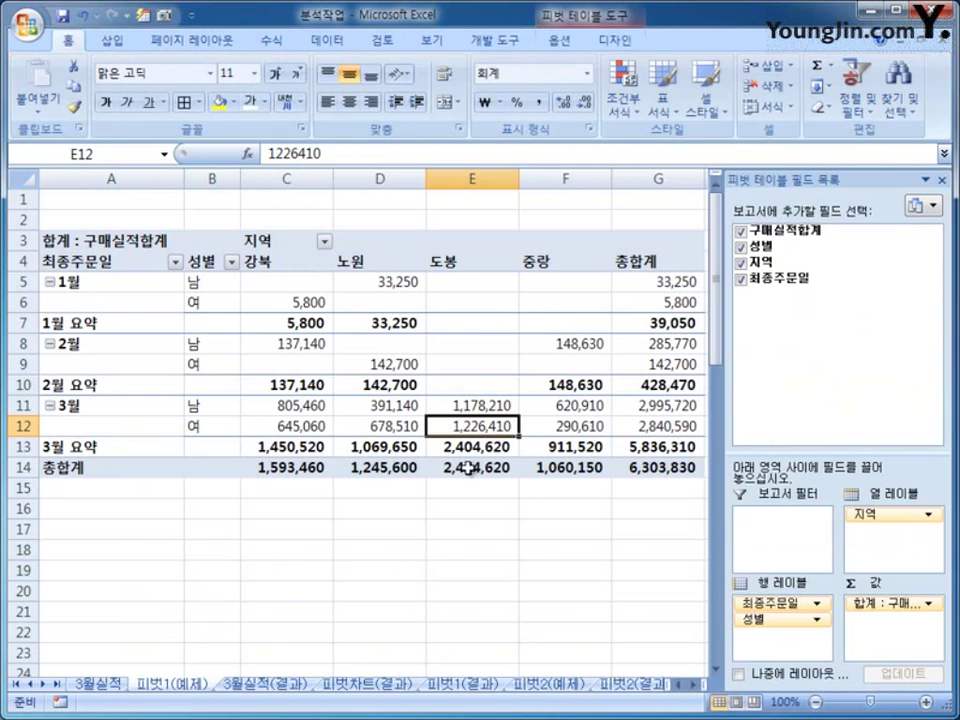
mouse_move(416, 347)
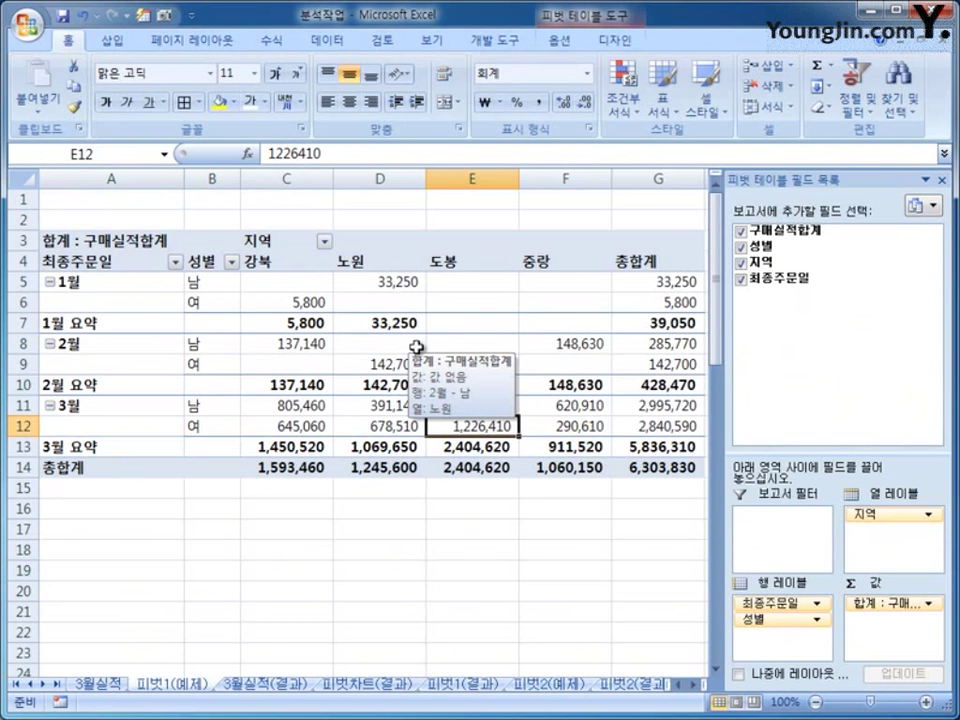
click(416, 347)
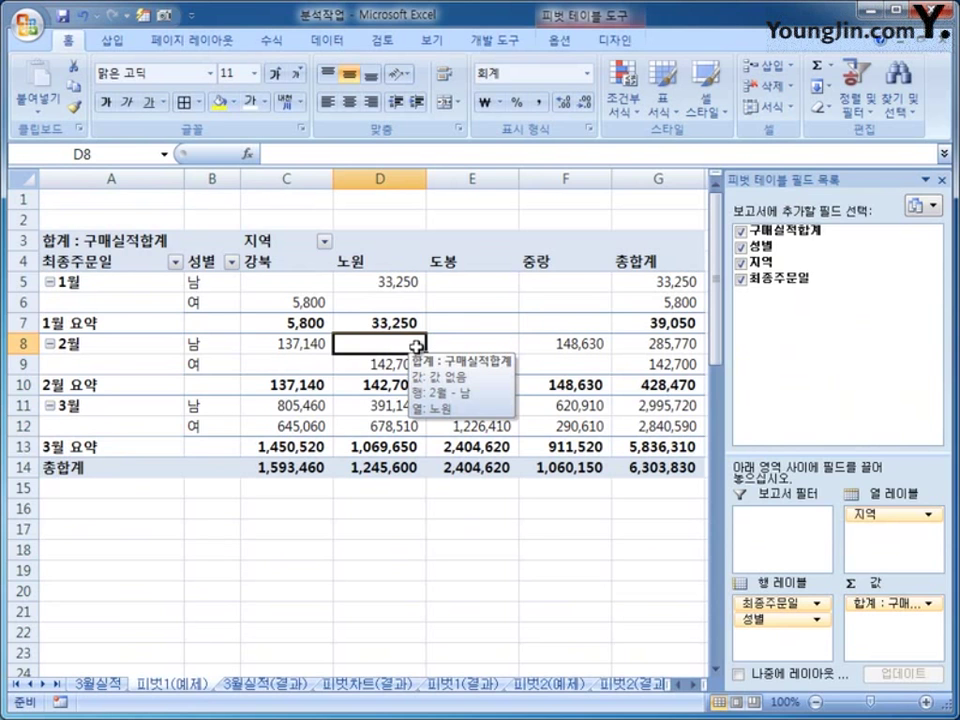
click(377, 387)
click(280, 343)
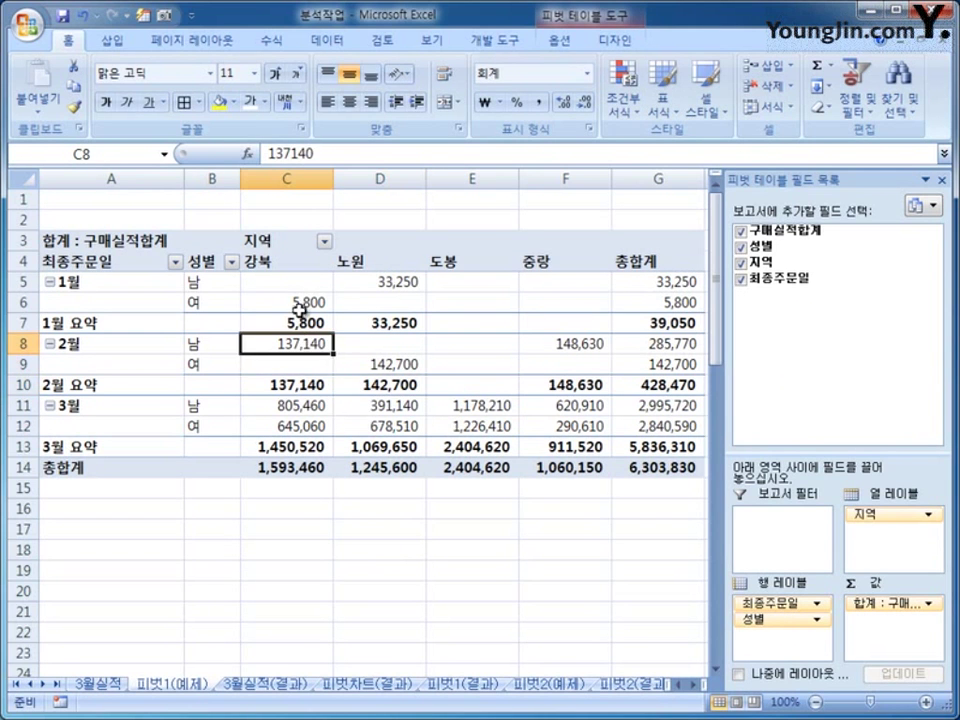
click(299, 308)
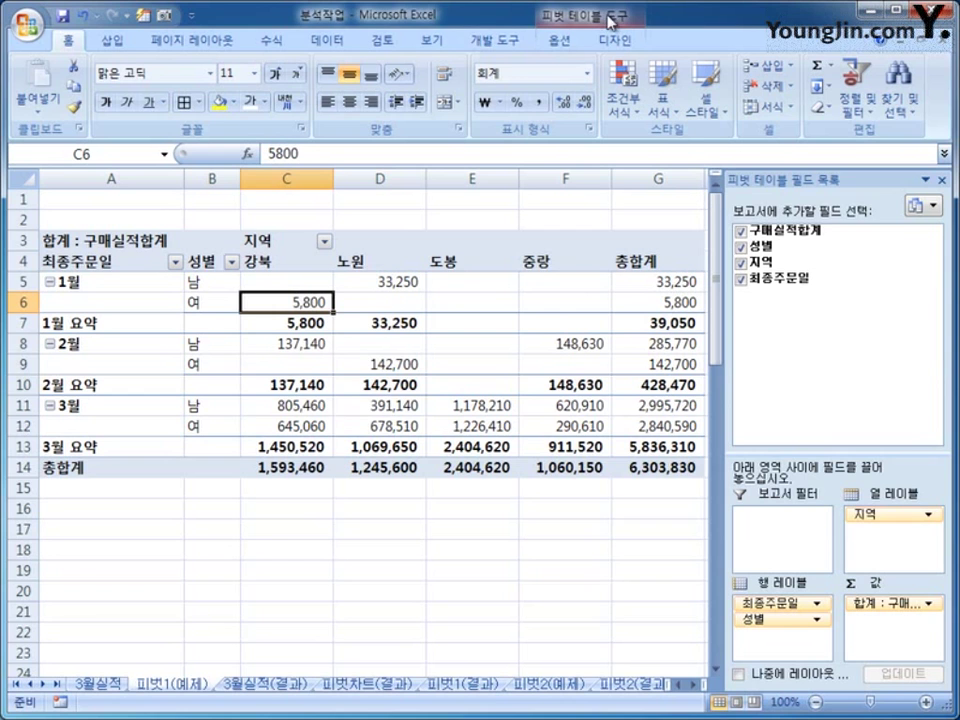
click(562, 45)
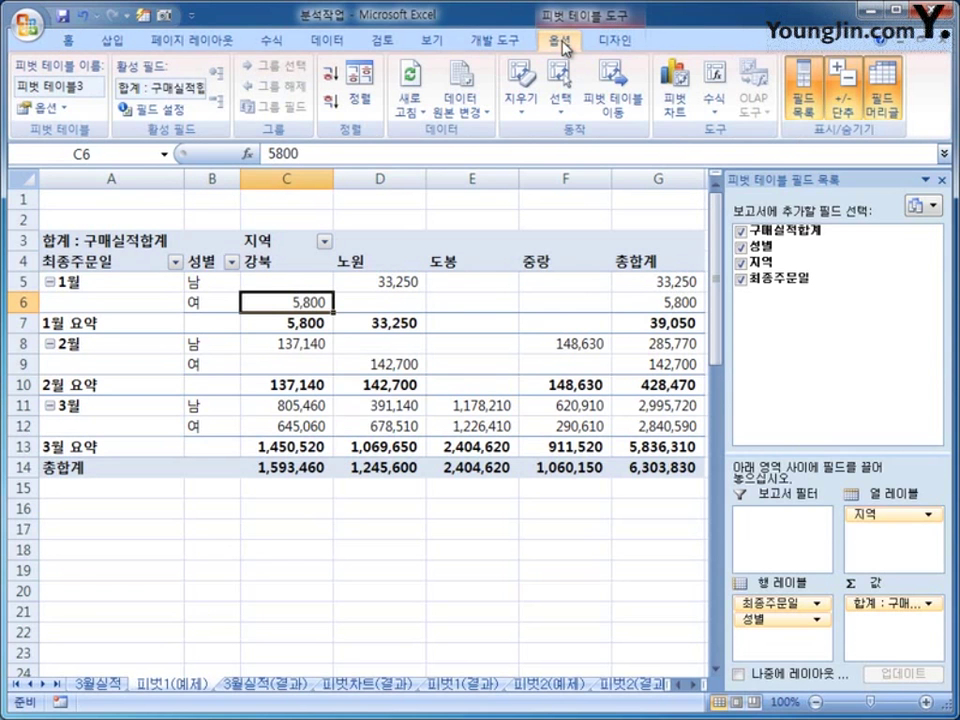
click(669, 118)
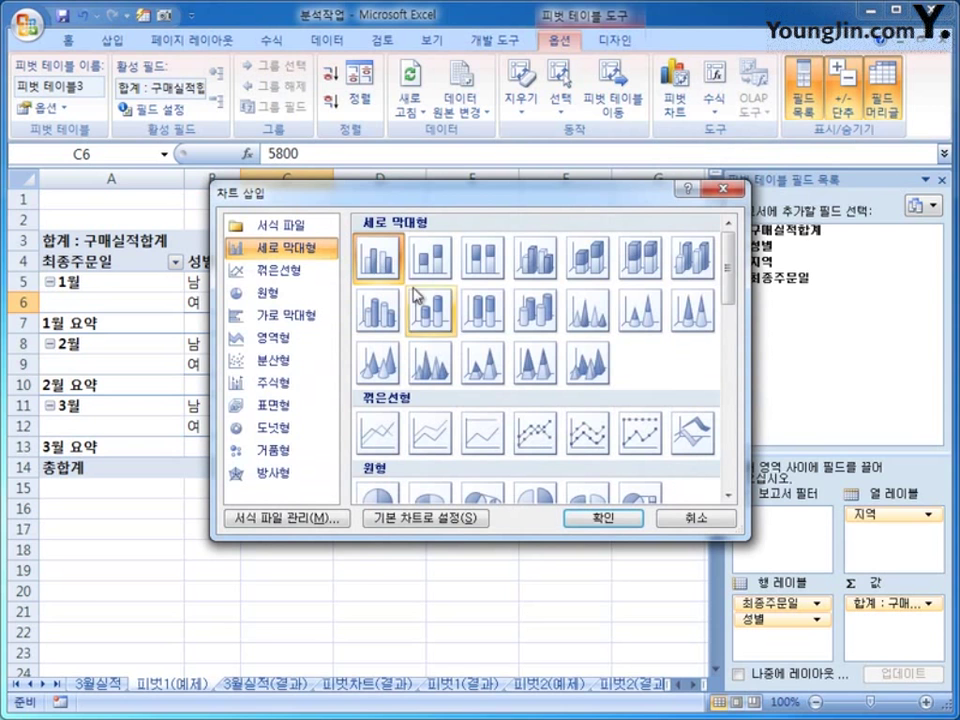
click(603, 519)
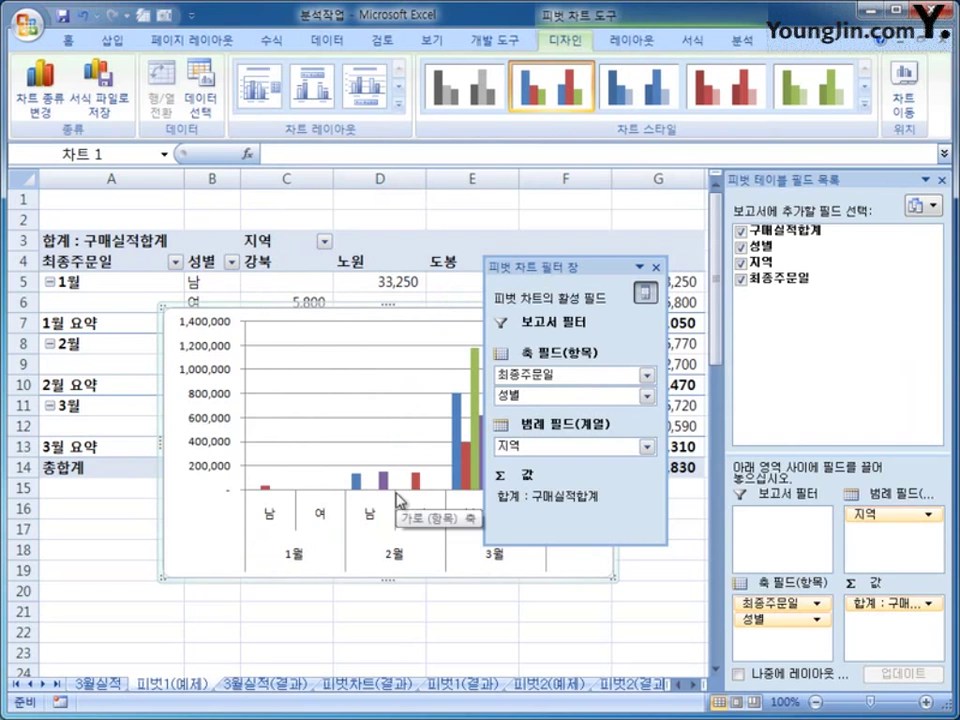
- Move the pivot chart to a new sheet named 피벗차트 and close the pivot chart filter pane
right_click(205, 517)
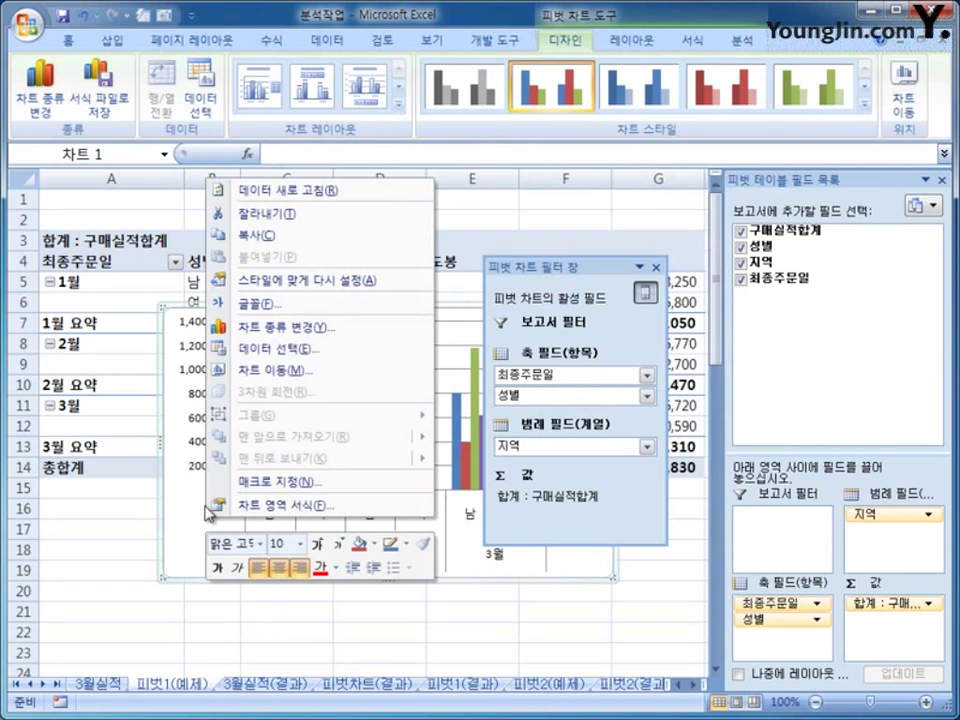
click(369, 375)
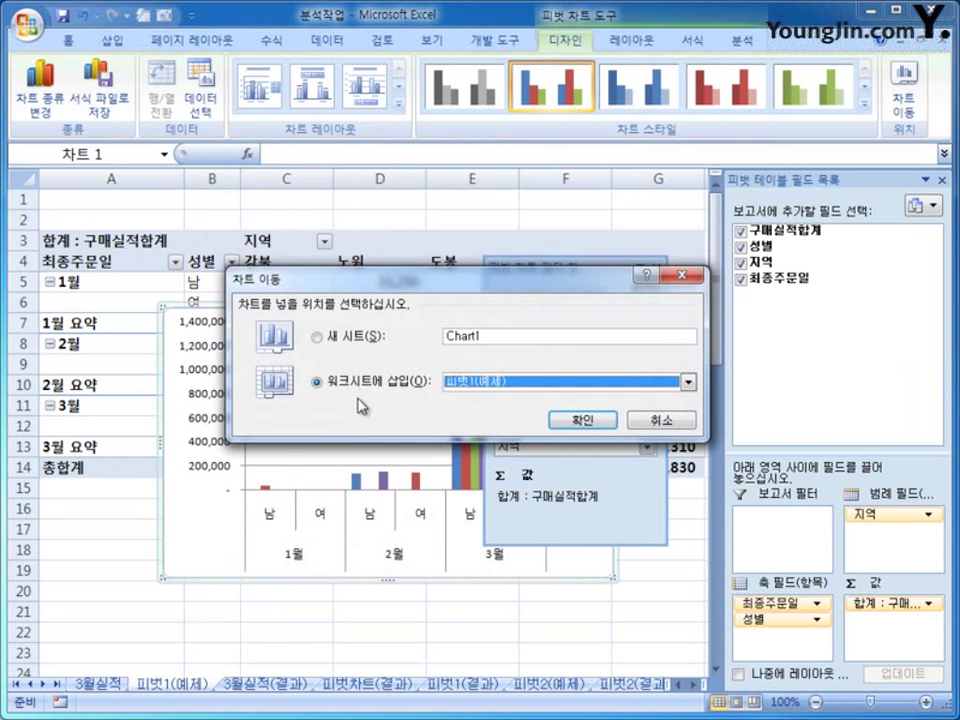
click(357, 343)
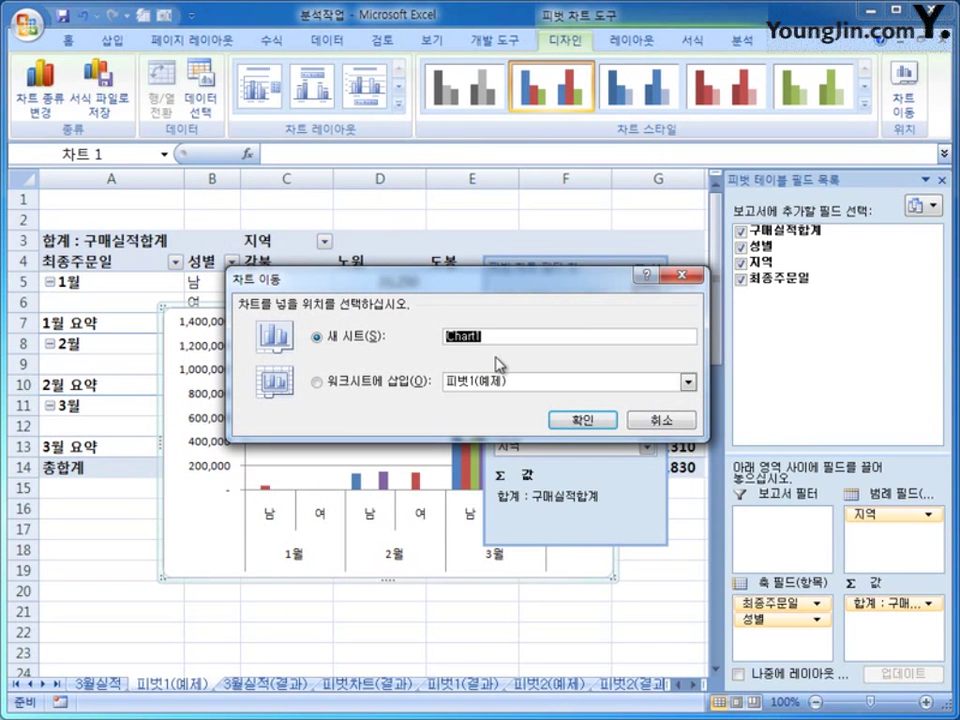
text(피벗차트)
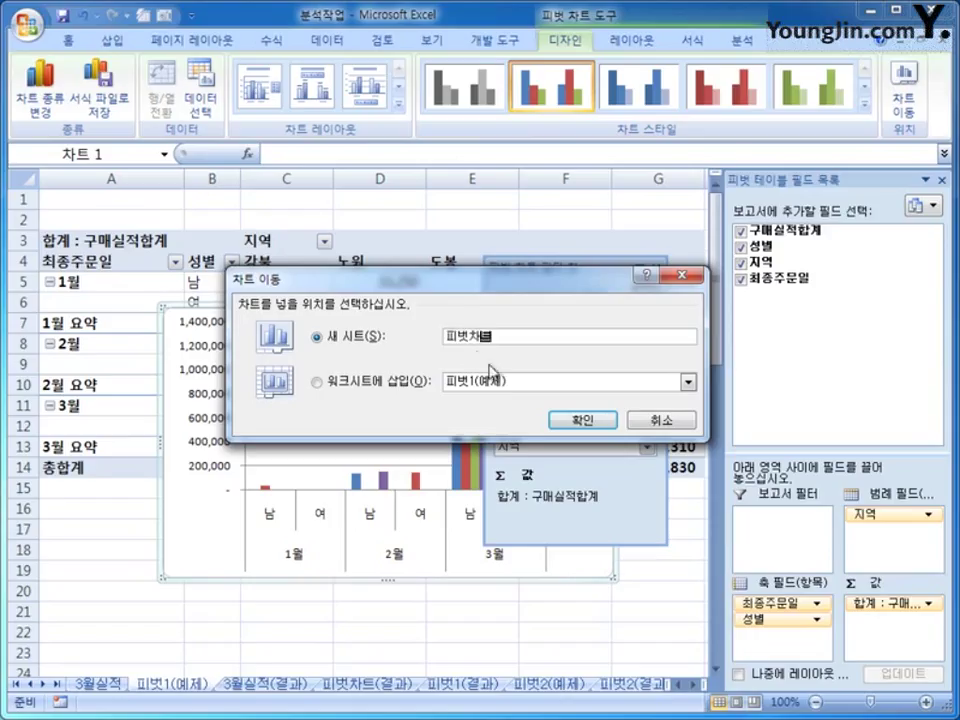
click(583, 419)
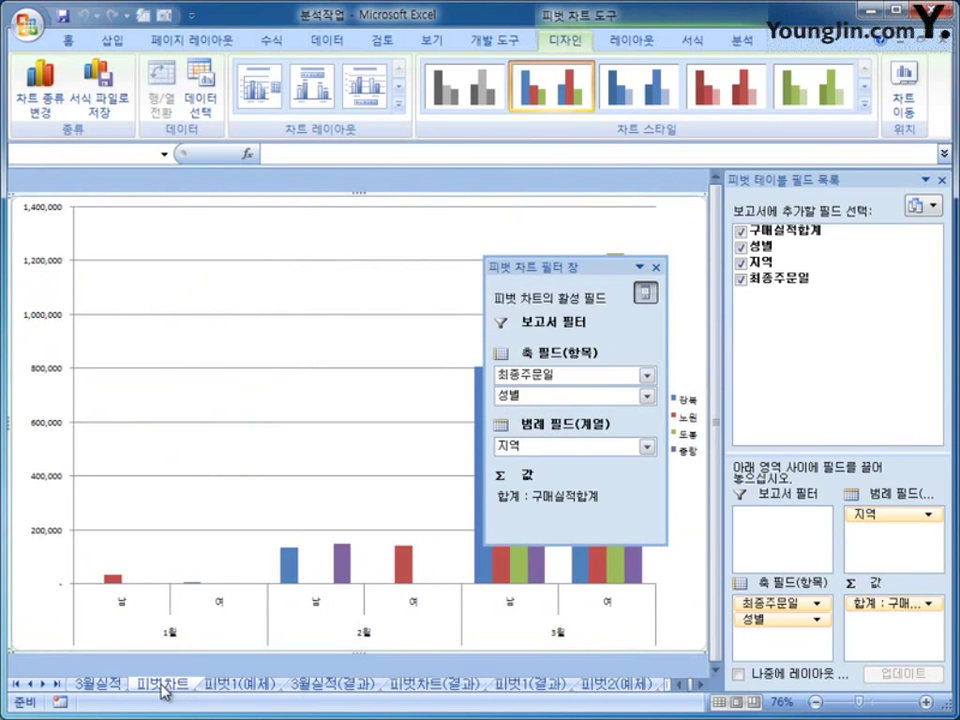
click(656, 267)
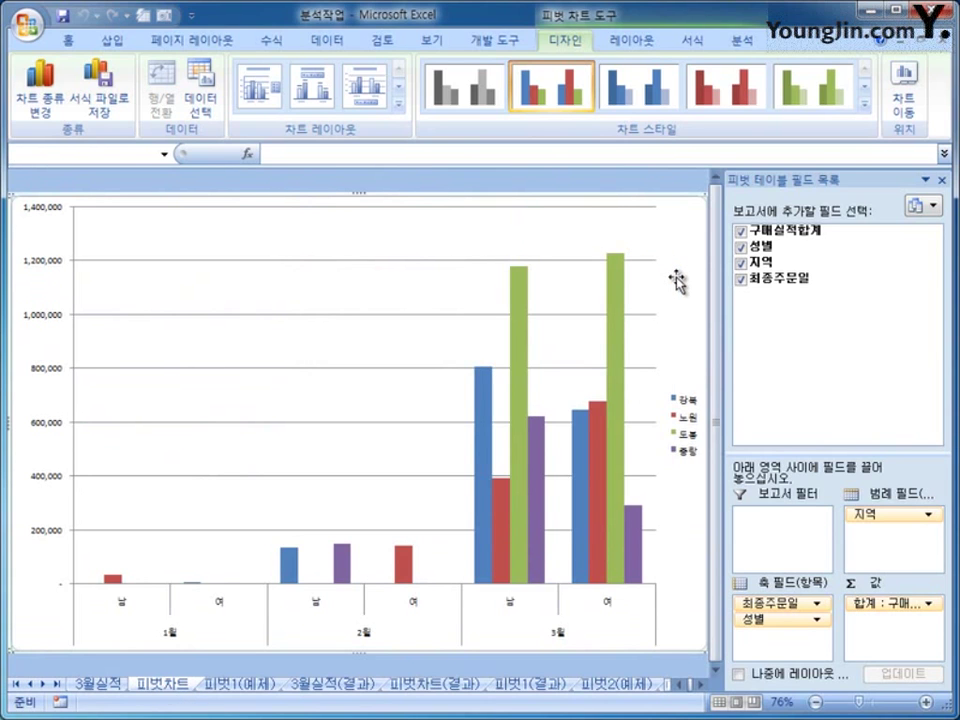
- Review the pivot table on 피벗1(예제), the extracted records on 3월실적 and the chart on 피벗차트
click(222, 685)
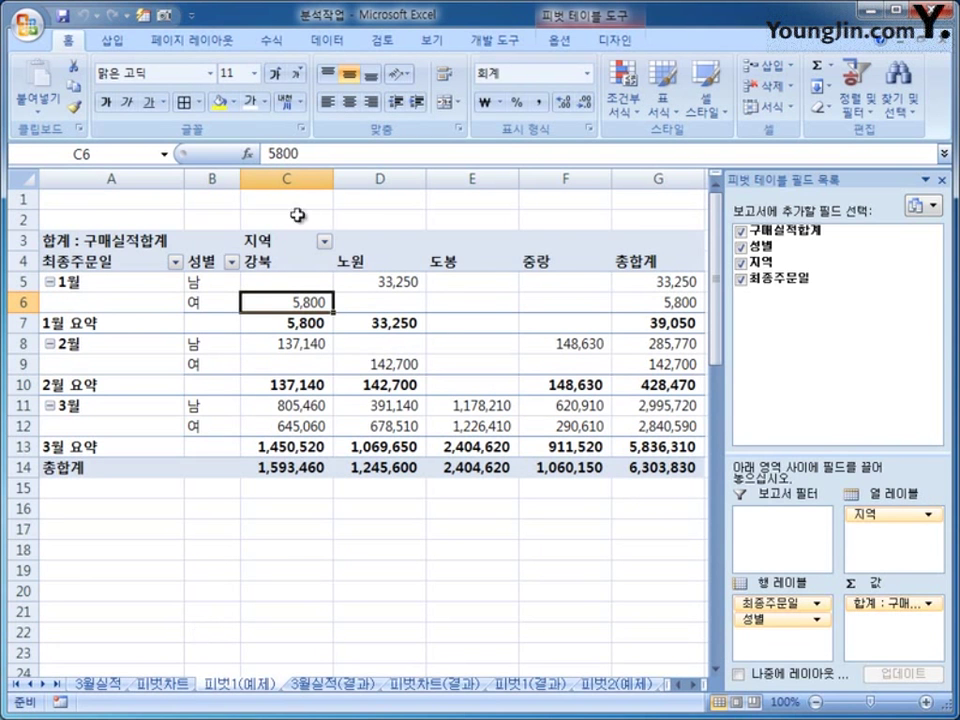
click(160, 686)
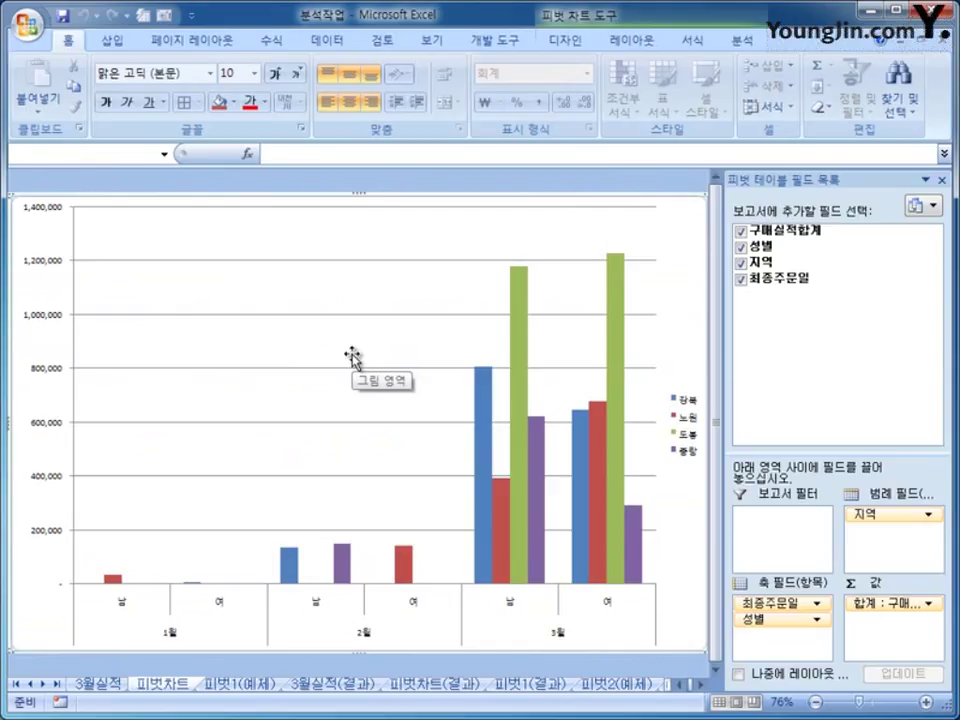
click(603, 688)
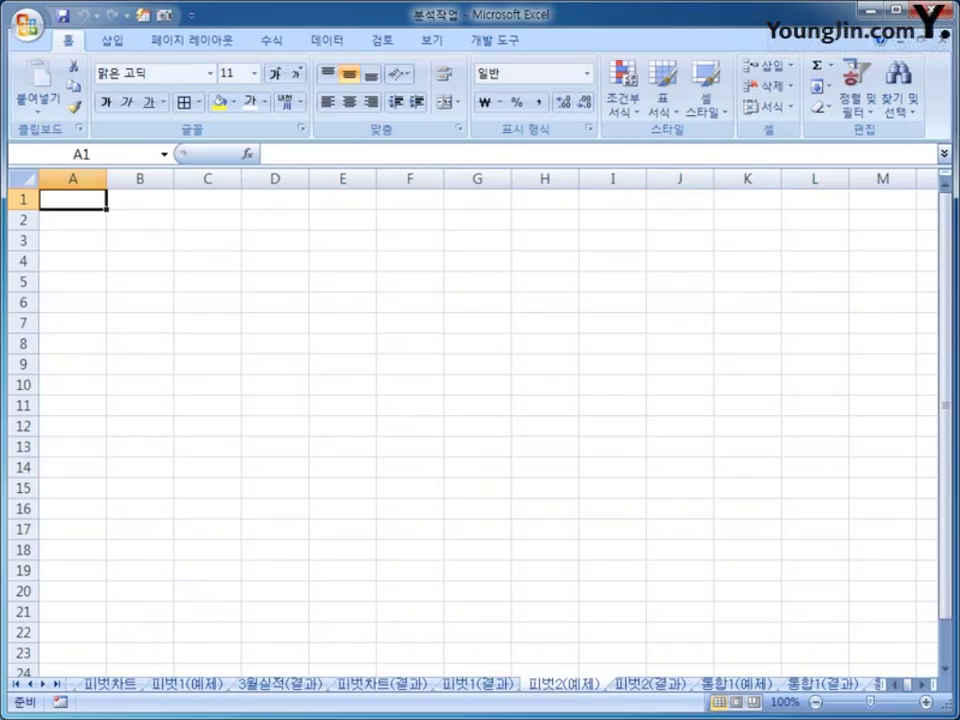
click(197, 687)
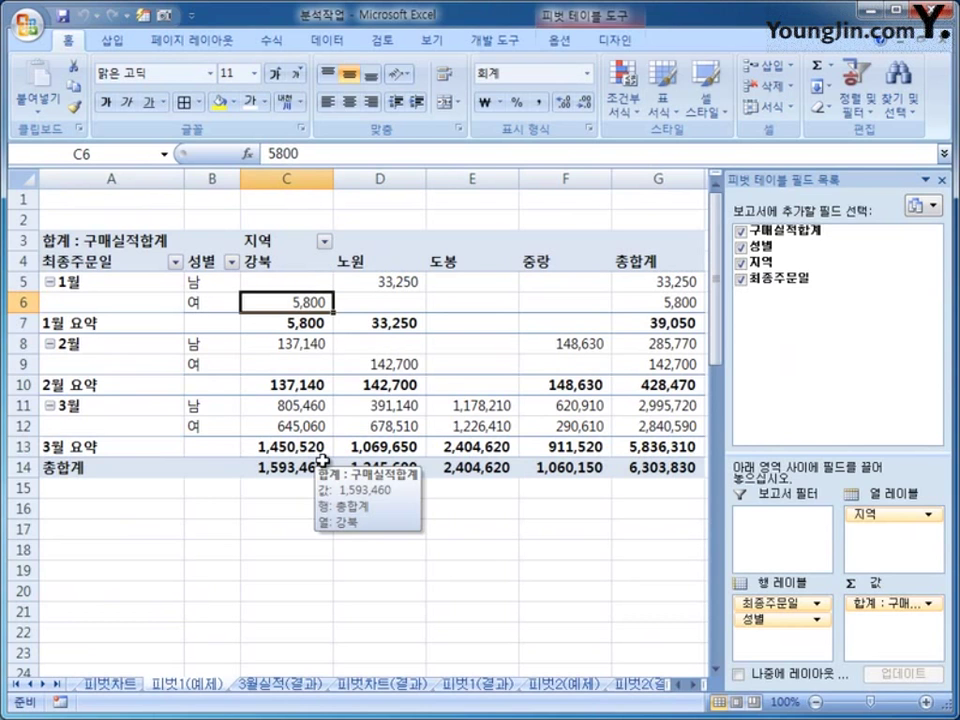
click(16, 684)
click(97, 684)
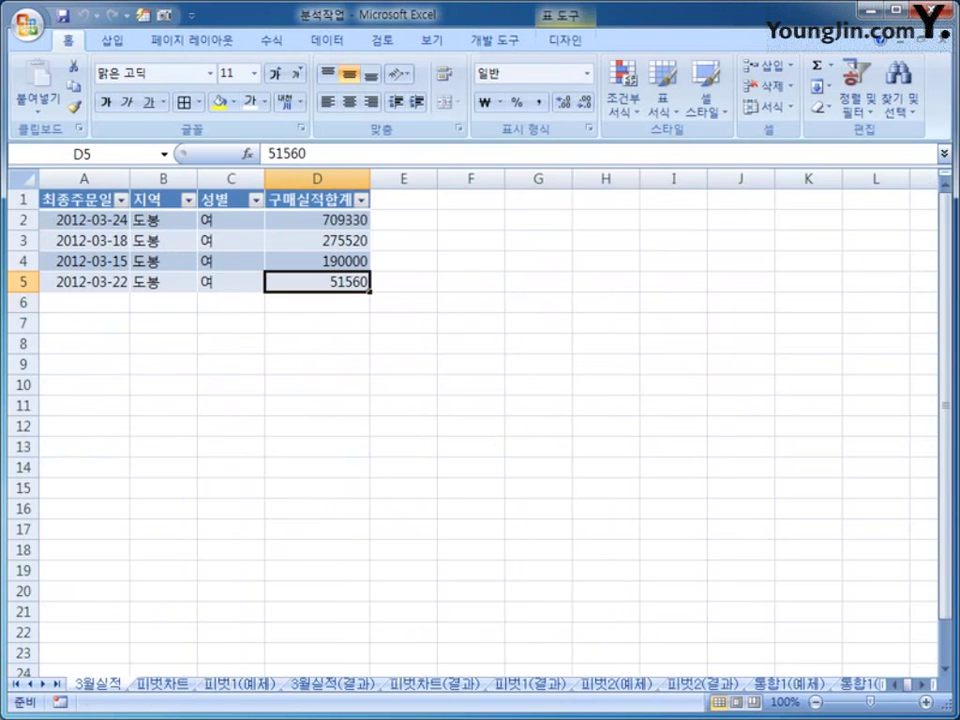
click(164, 685)
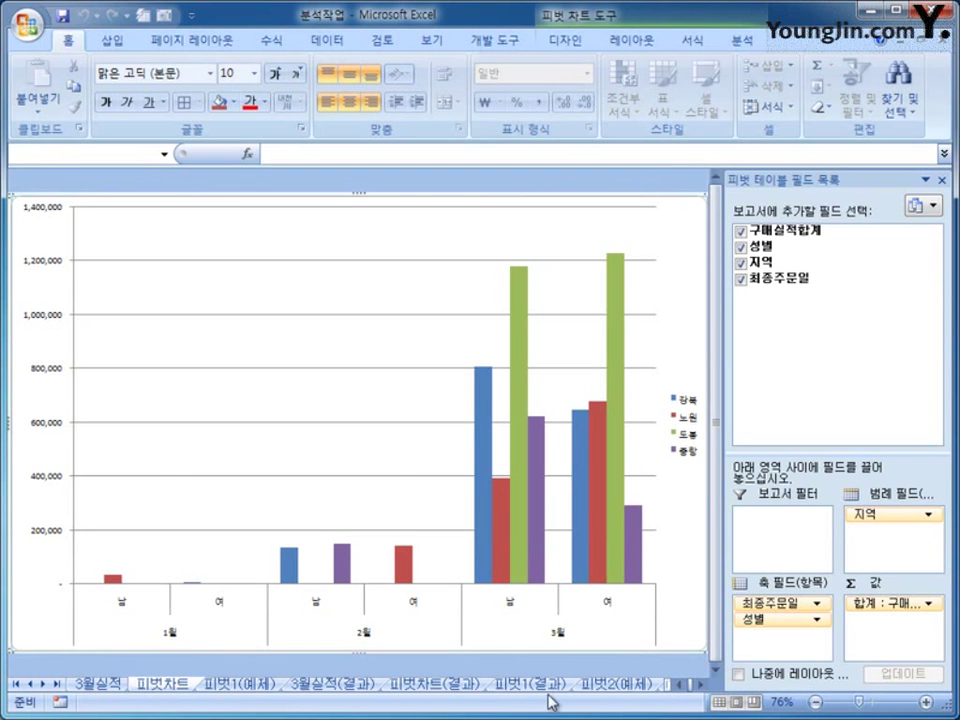
- Start a Microsoft Query import at cell A3 of the 피벗2(예제) sheet from the MS Access database 핸드폰.mdb
click(620, 685)
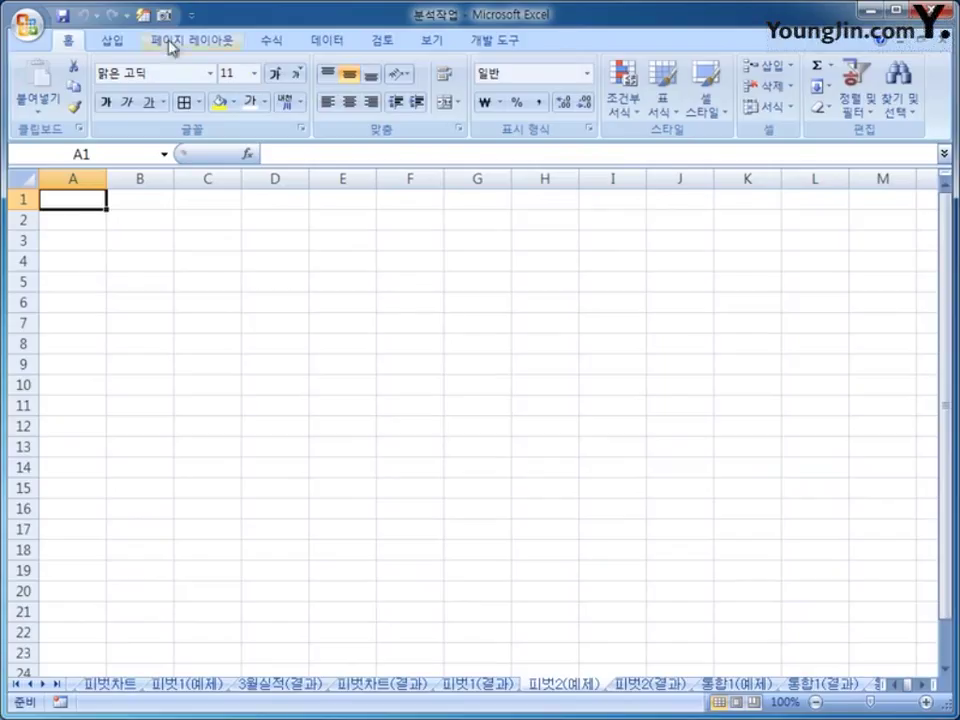
click(76, 246)
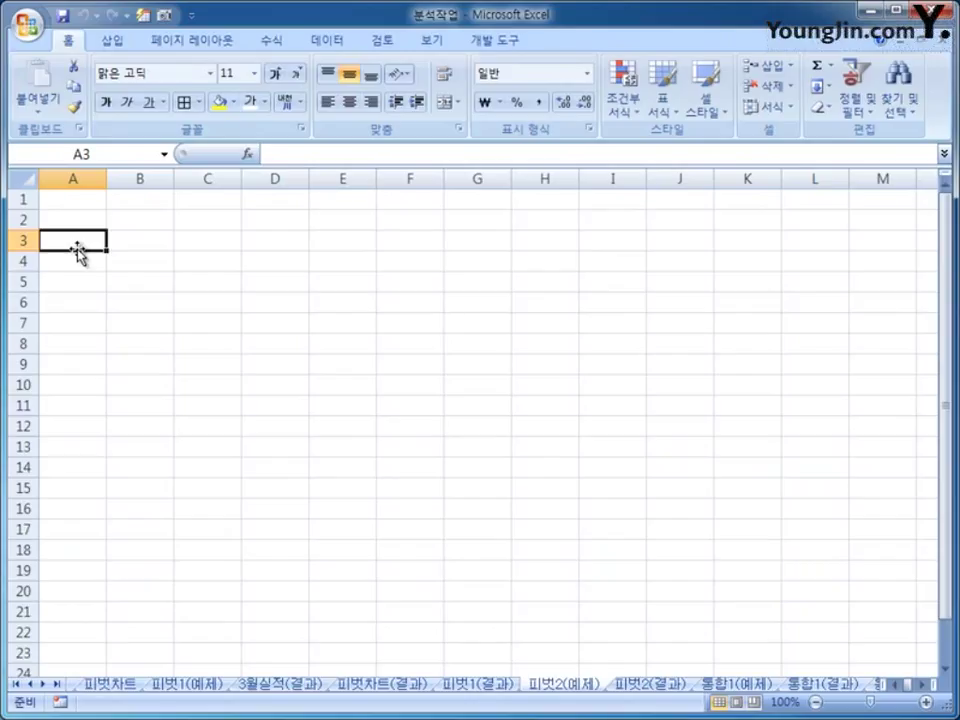
click(326, 40)
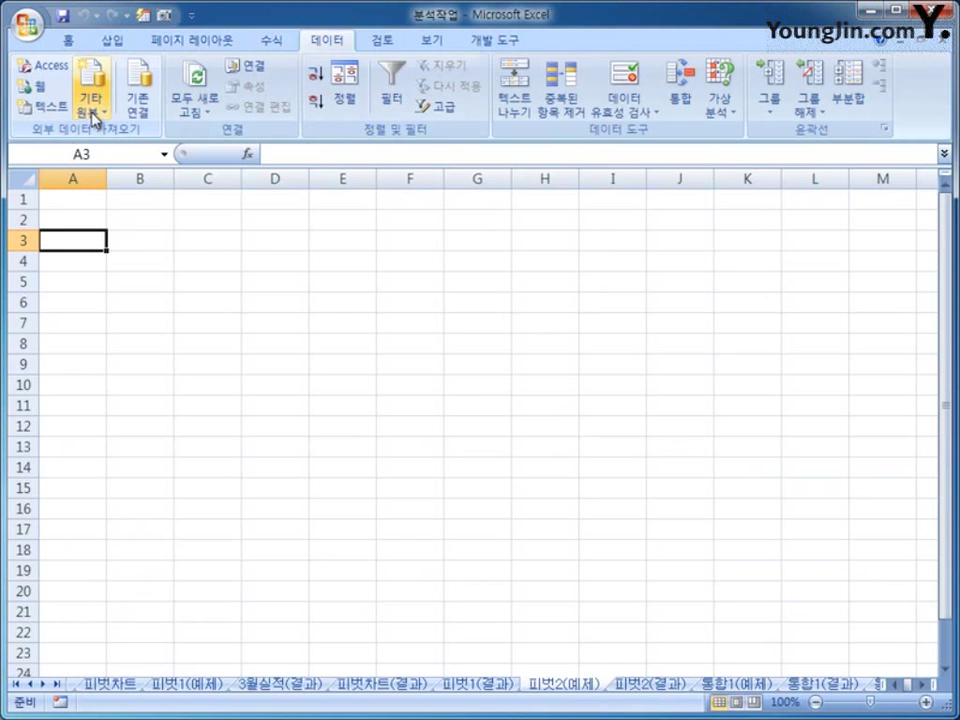
click(95, 110)
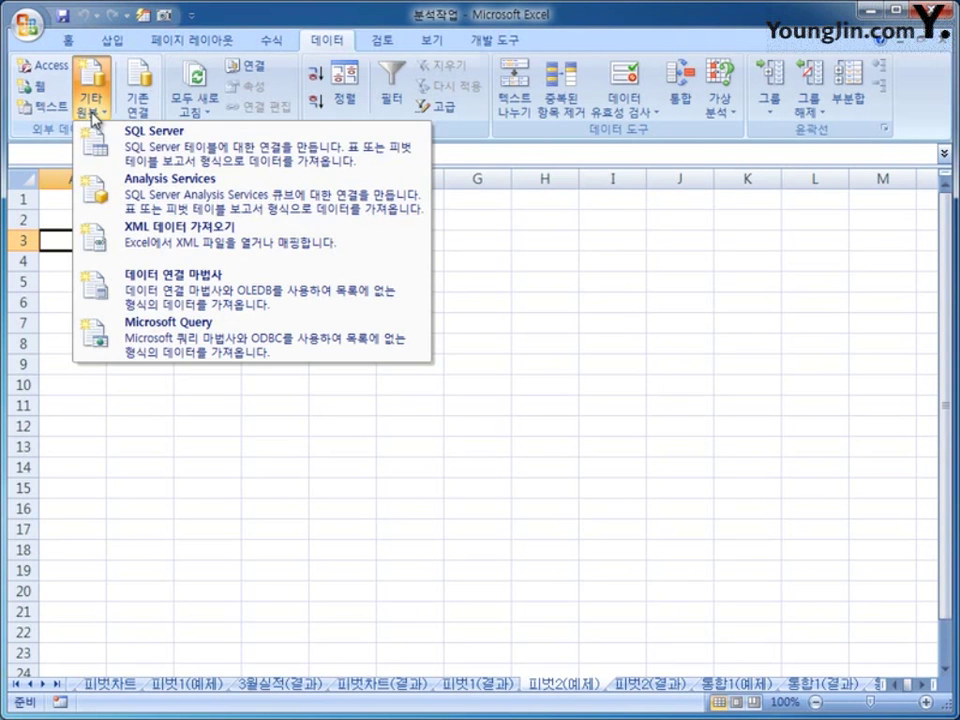
click(238, 347)
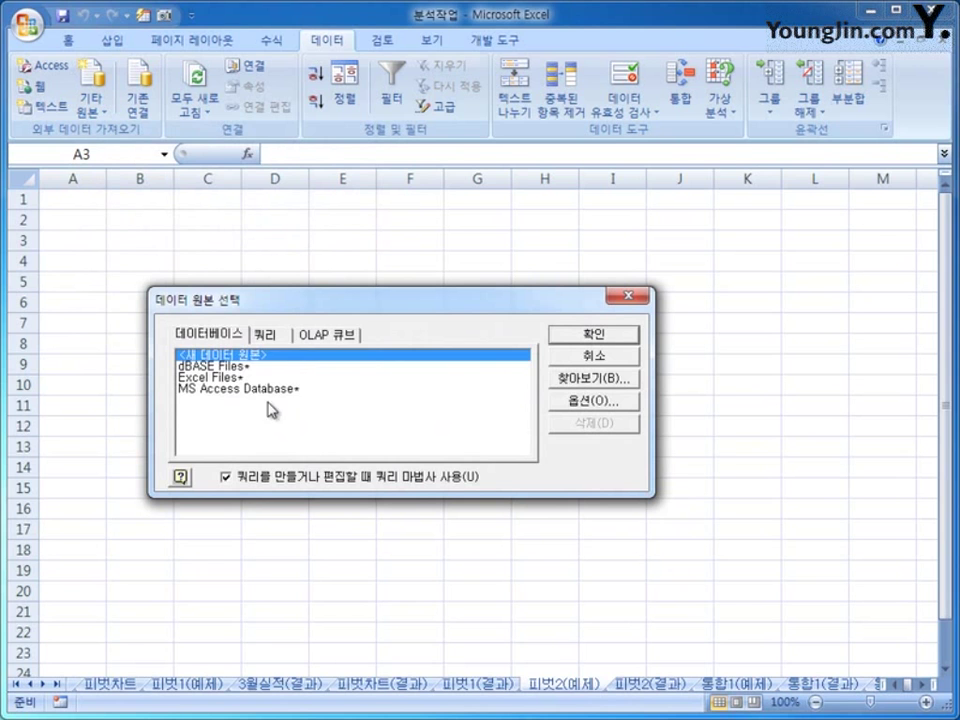
click(263, 389)
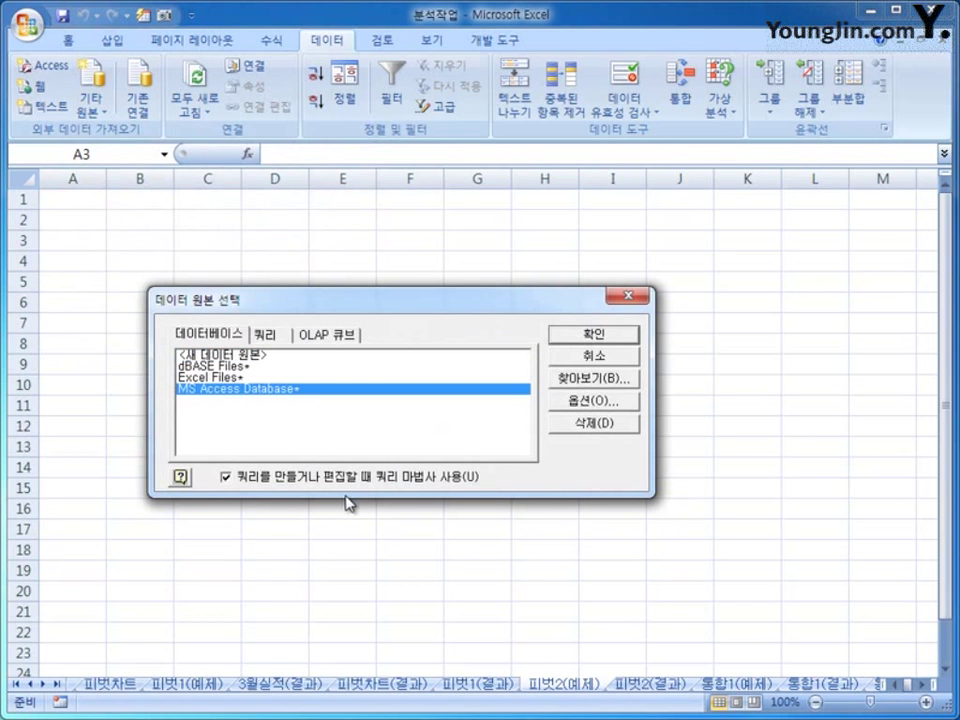
click(604, 335)
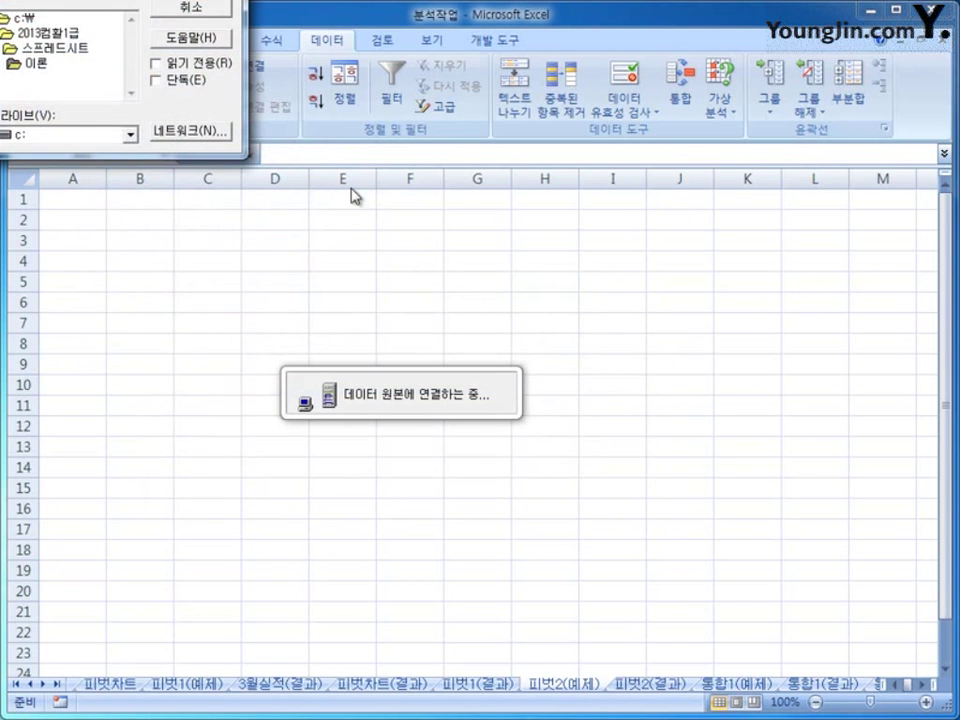
drag(134, 0, 553, 304)
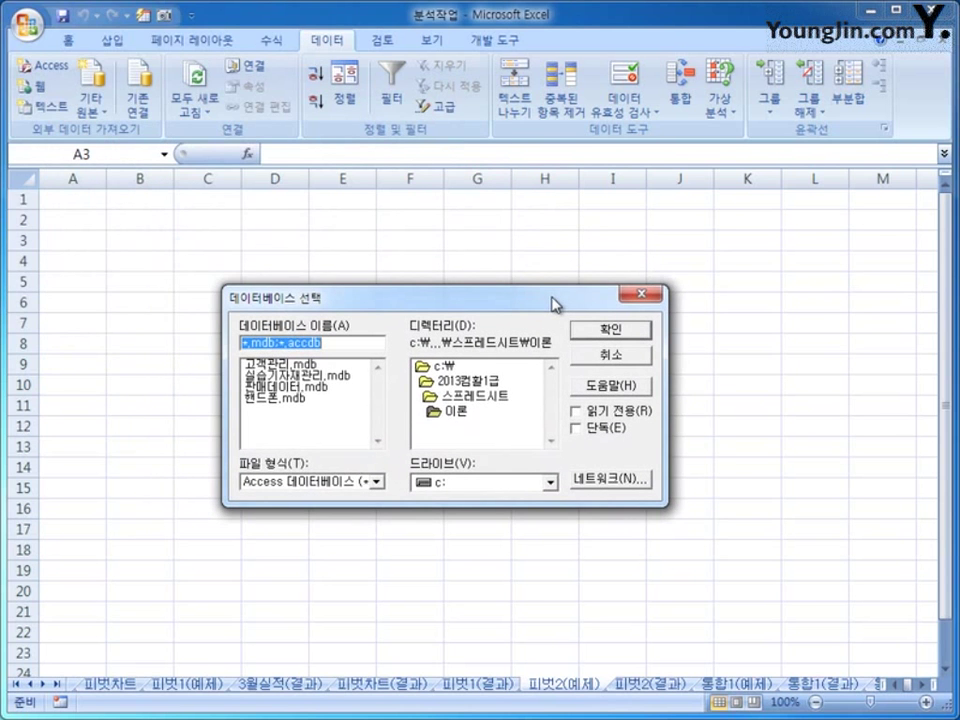
click(298, 400)
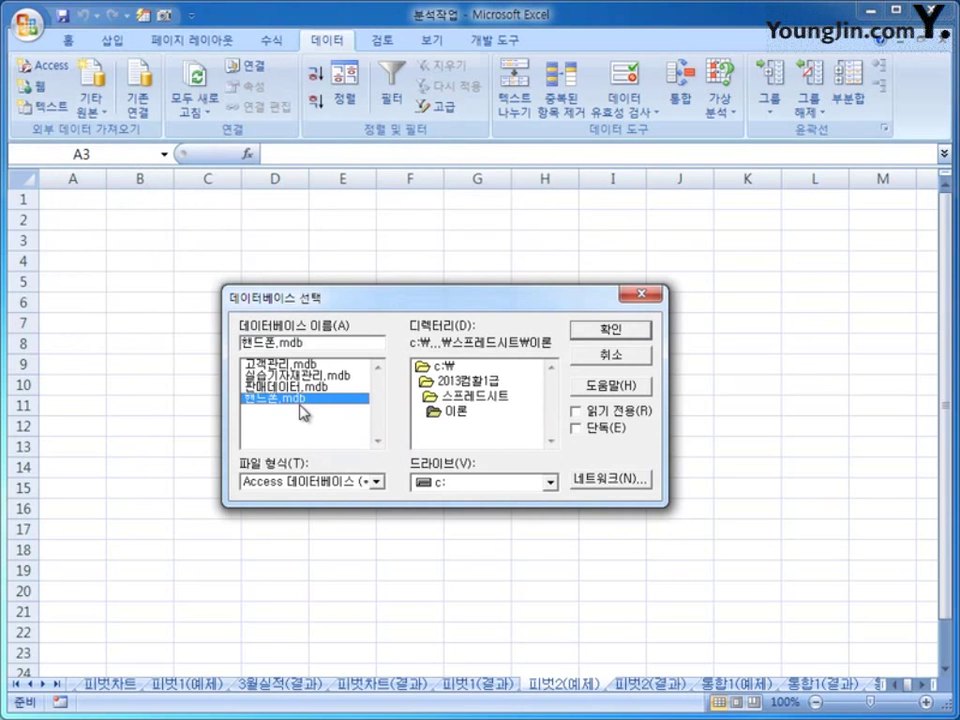
click(585, 333)
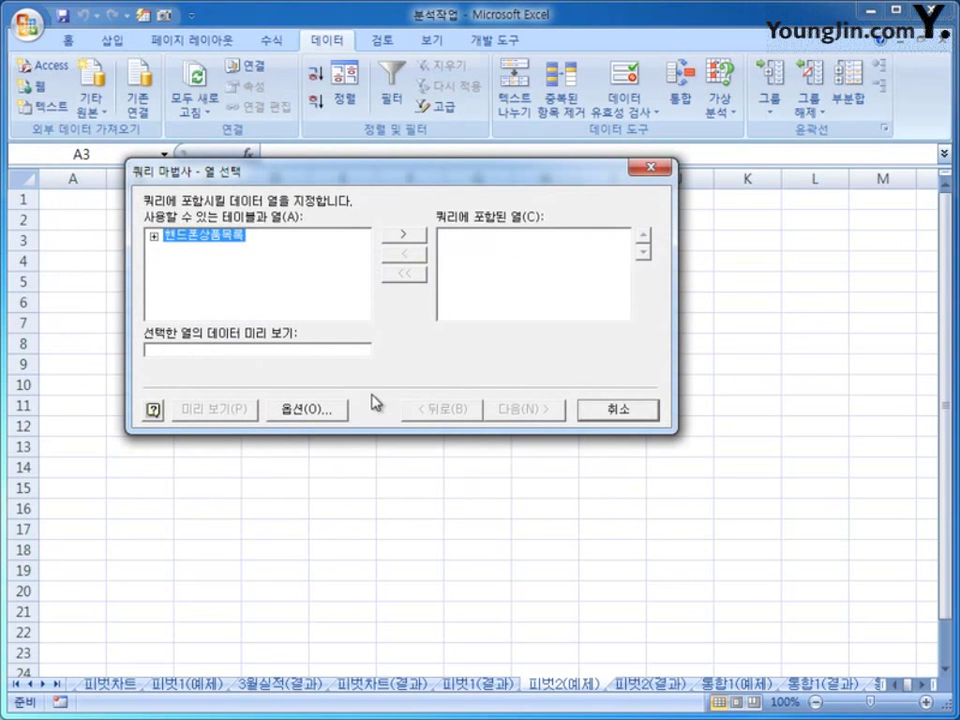
- Add the 상품코드, 판매조건, 단말기가격, 기타비용 and 할인율 columns of the 핸드폰상품목록 table to the query
double_click(207, 238)
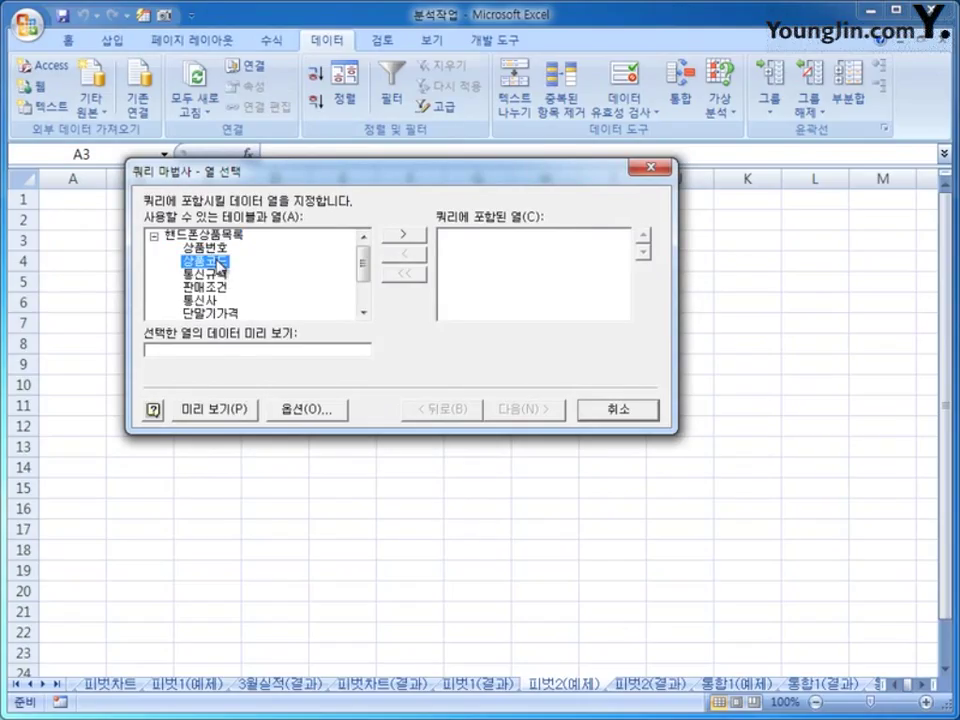
double_click(216, 261)
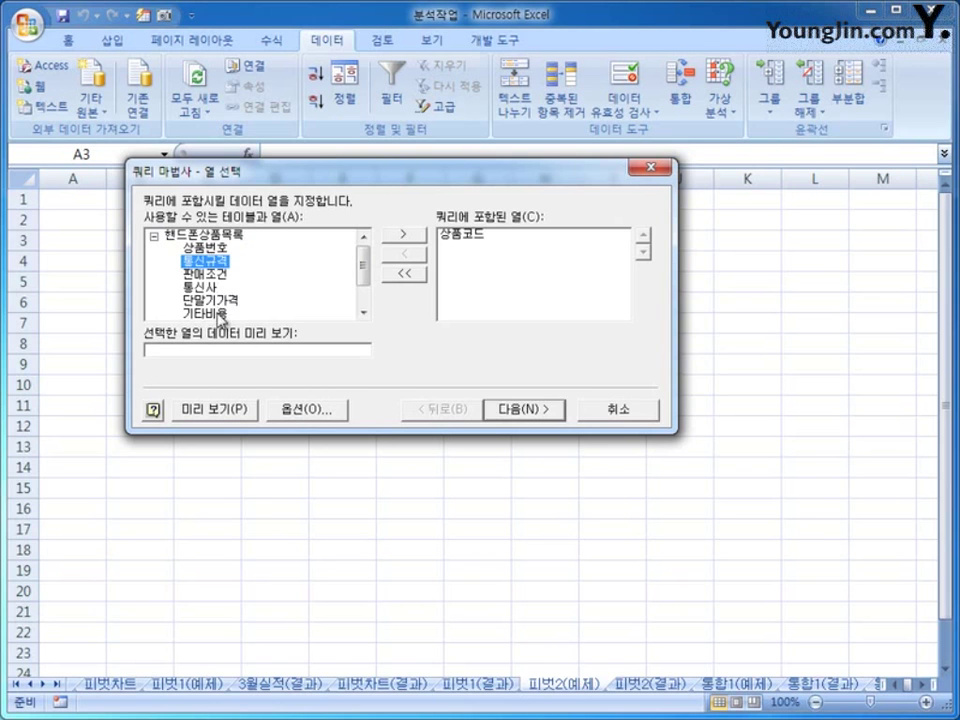
double_click(212, 275)
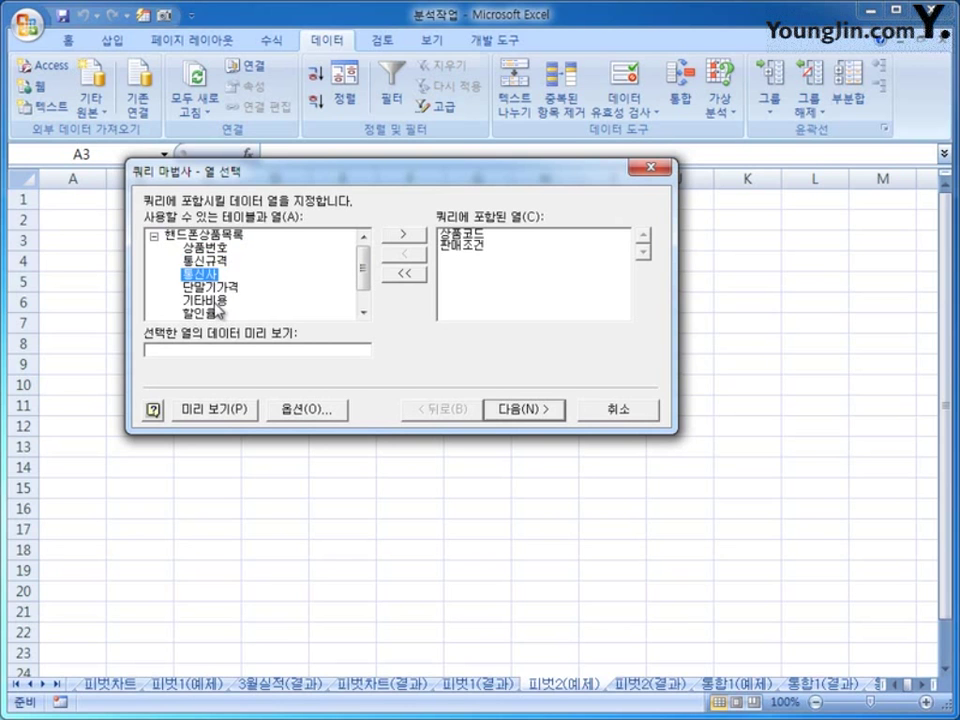
double_click(216, 286)
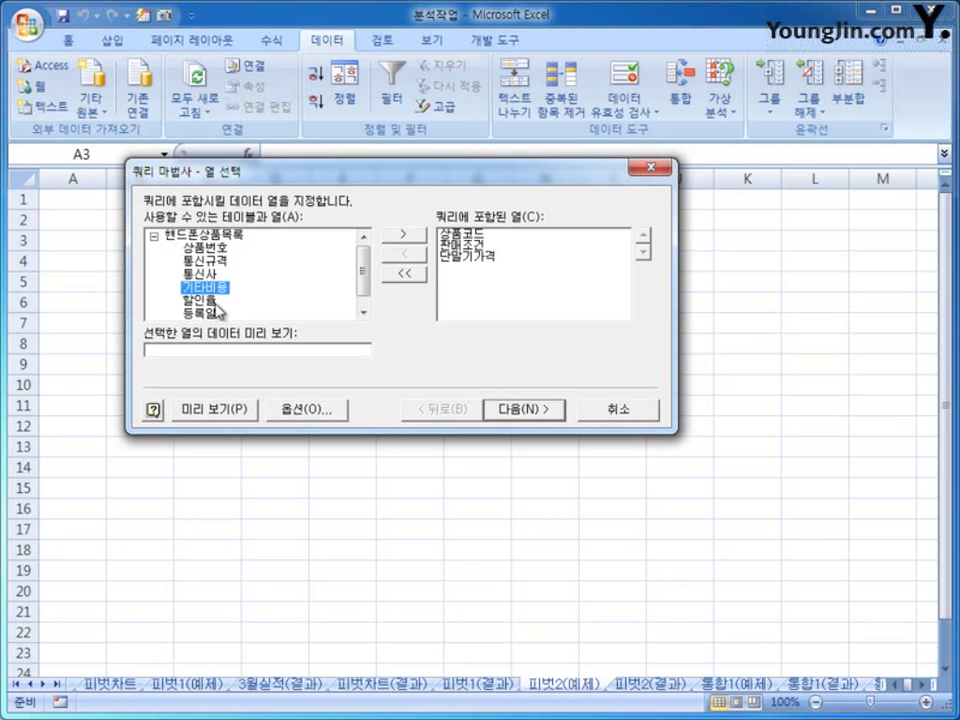
double_click(219, 289)
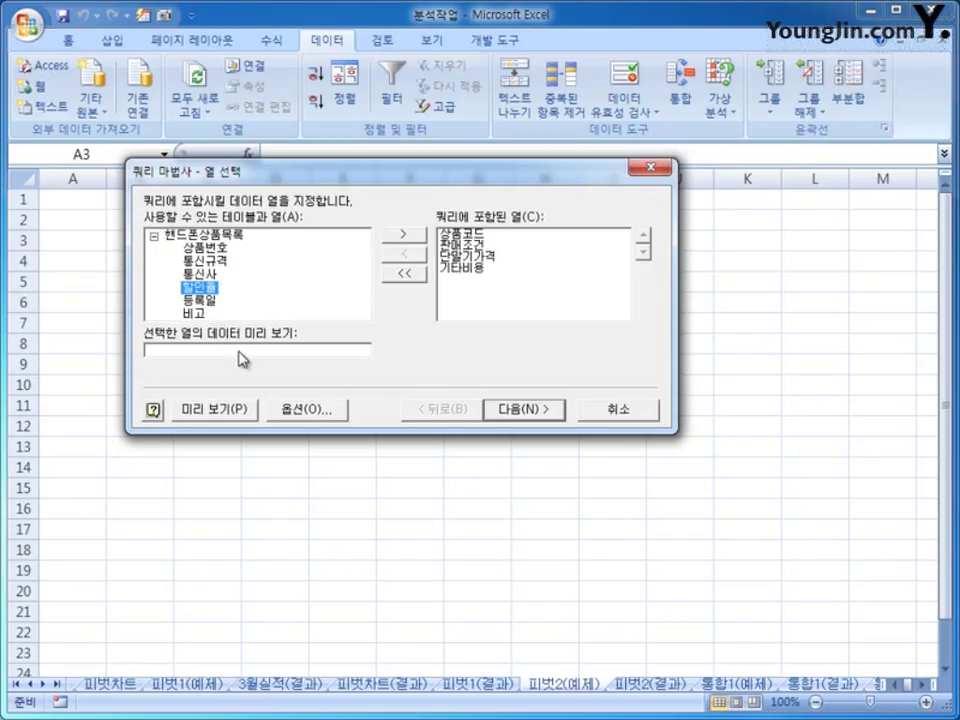
double_click(195, 288)
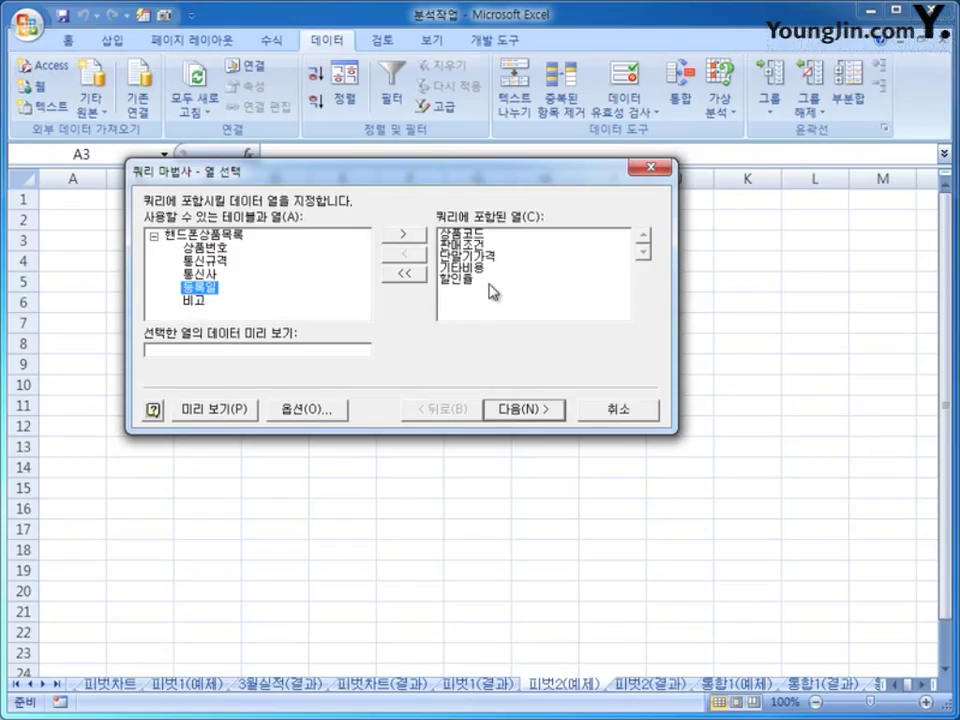
- Finish the query without filtering or sorting and return the data as a pivot table report at A3 of the existing worksheet
click(551, 412)
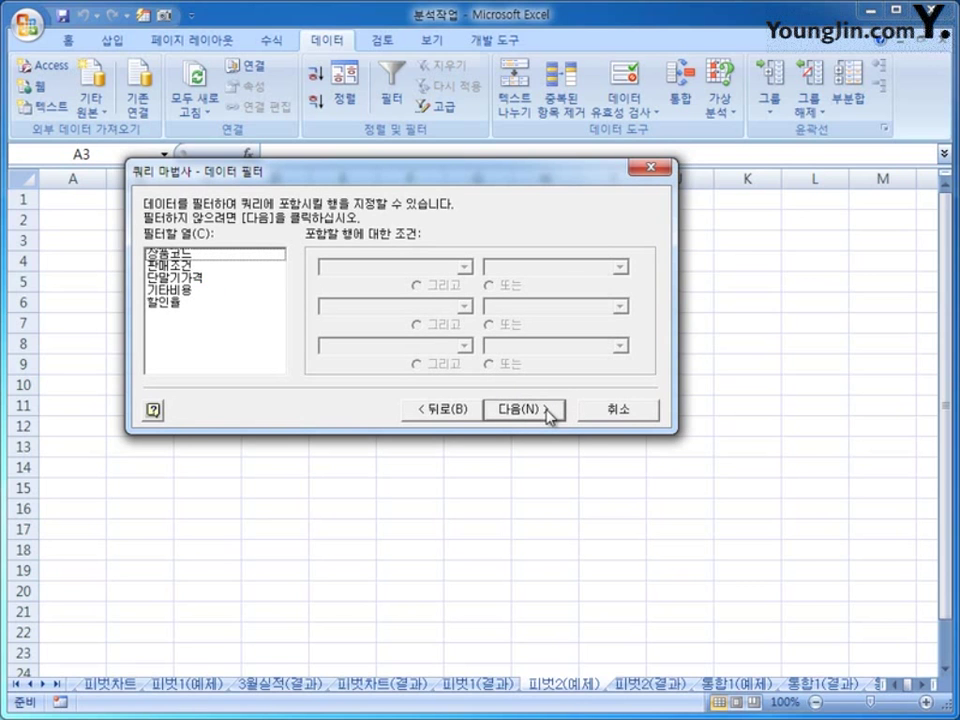
click(549, 410)
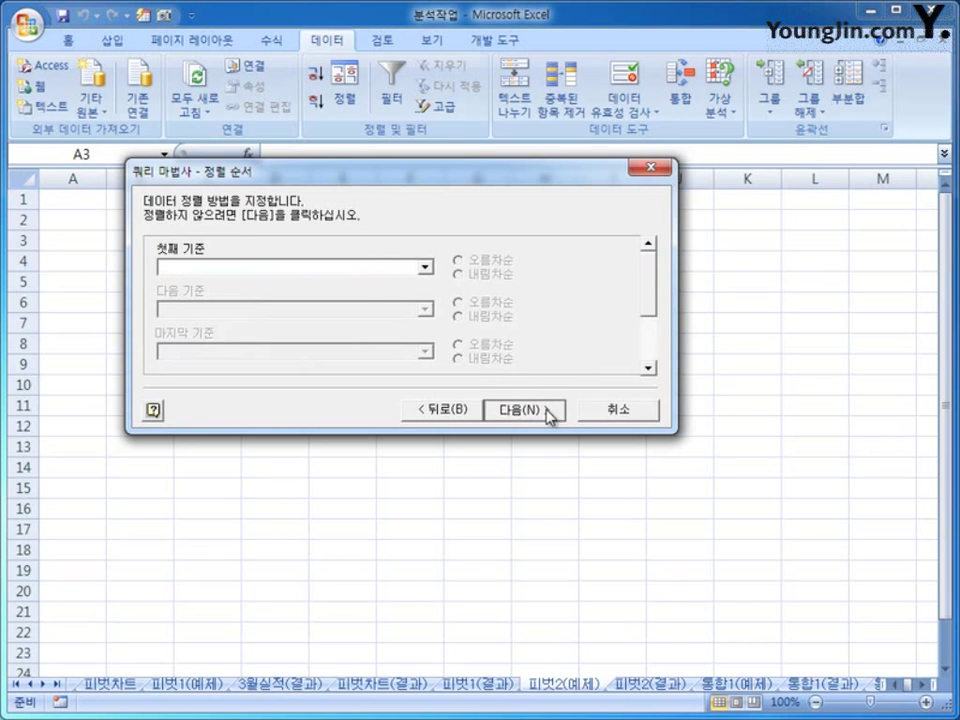
click(549, 410)
click(549, 410)
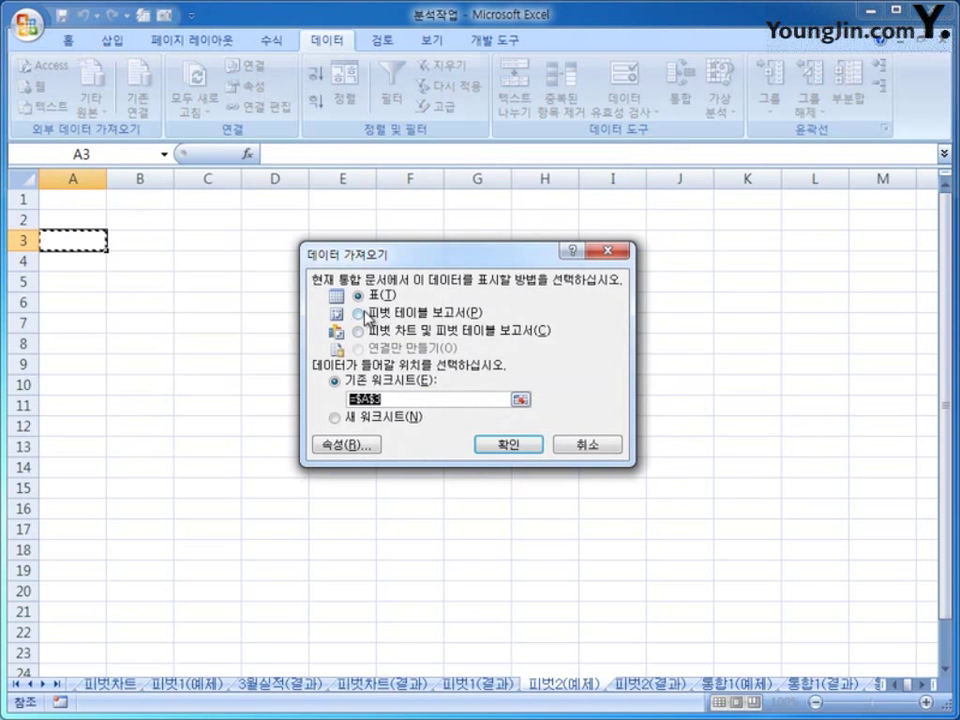
click(426, 321)
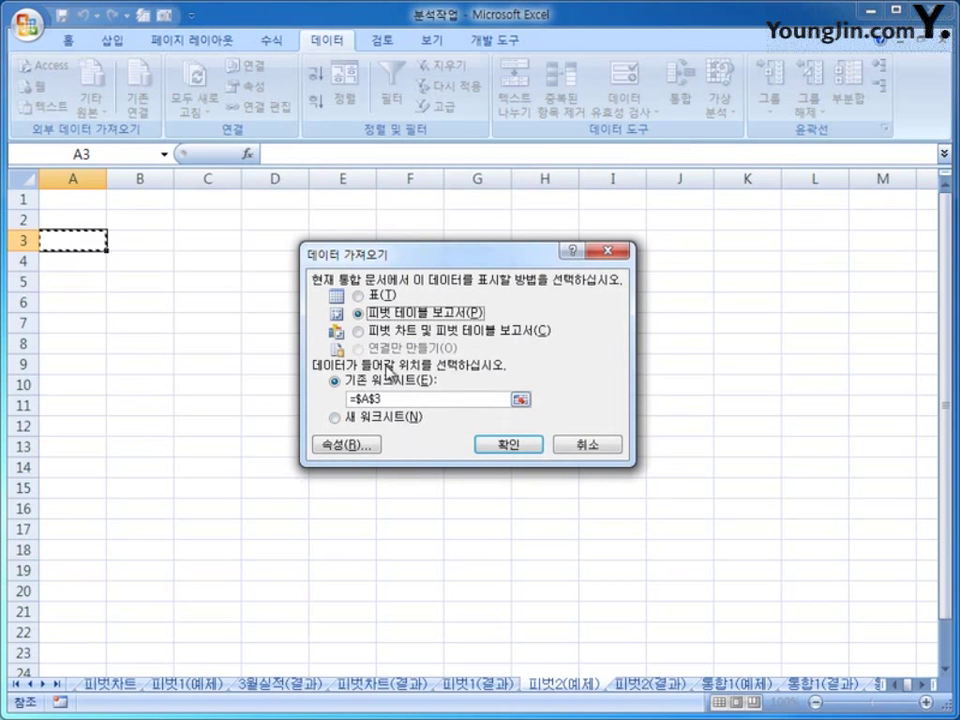
click(505, 444)
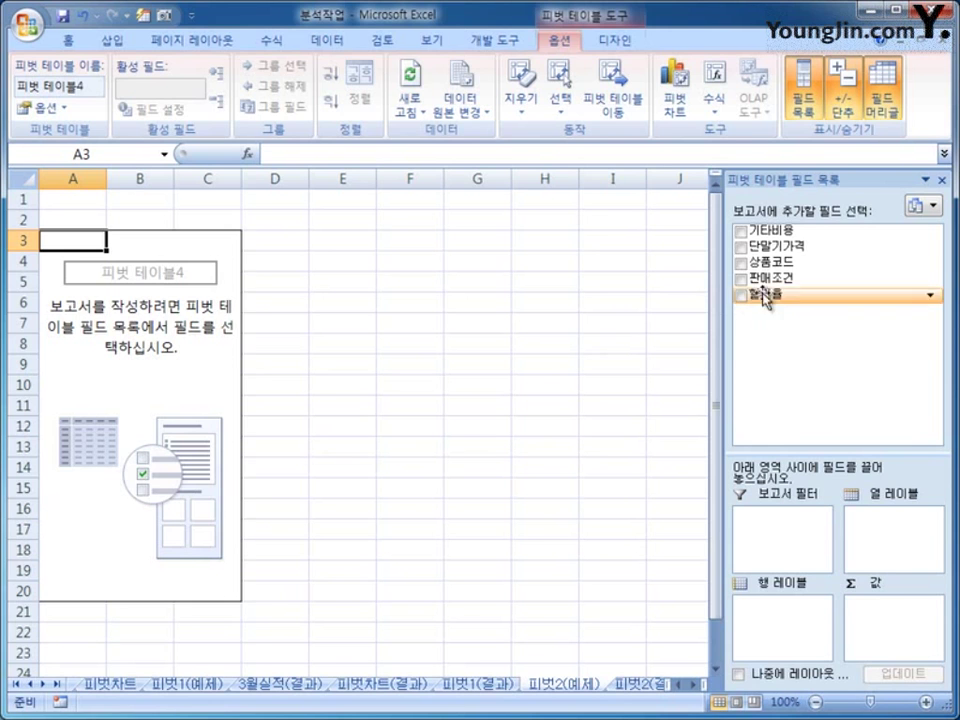
- Lay out the pivot table with 판매조건 and Σ 값 as rows, 상품코드 as columns, and 단말기가격, 기타비용 and 할인율 as values
drag(775, 278, 812, 615)
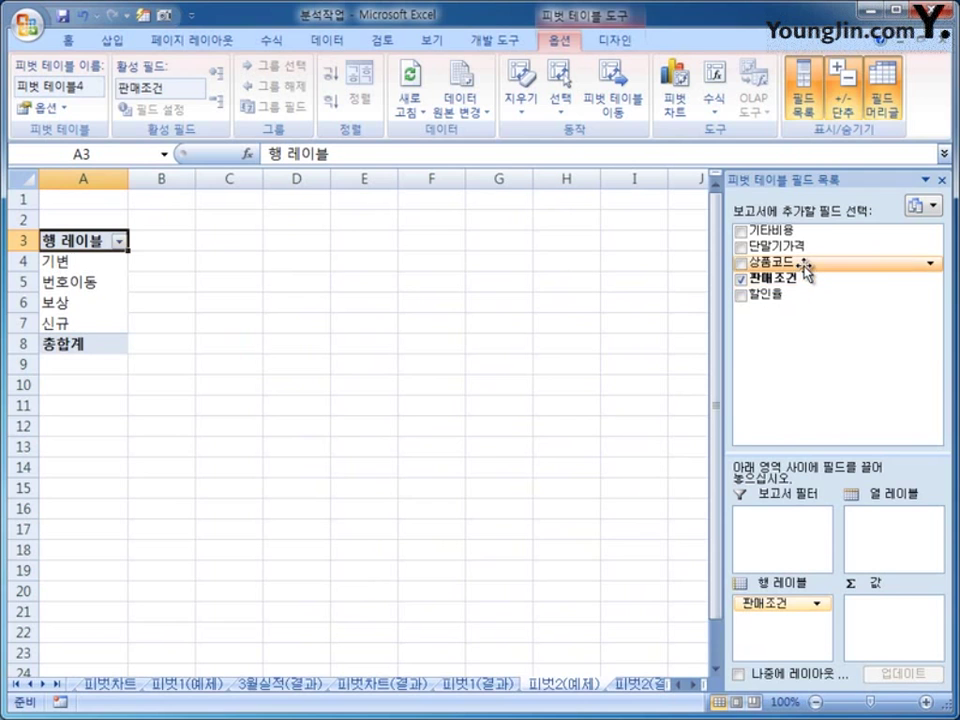
drag(802, 262, 901, 540)
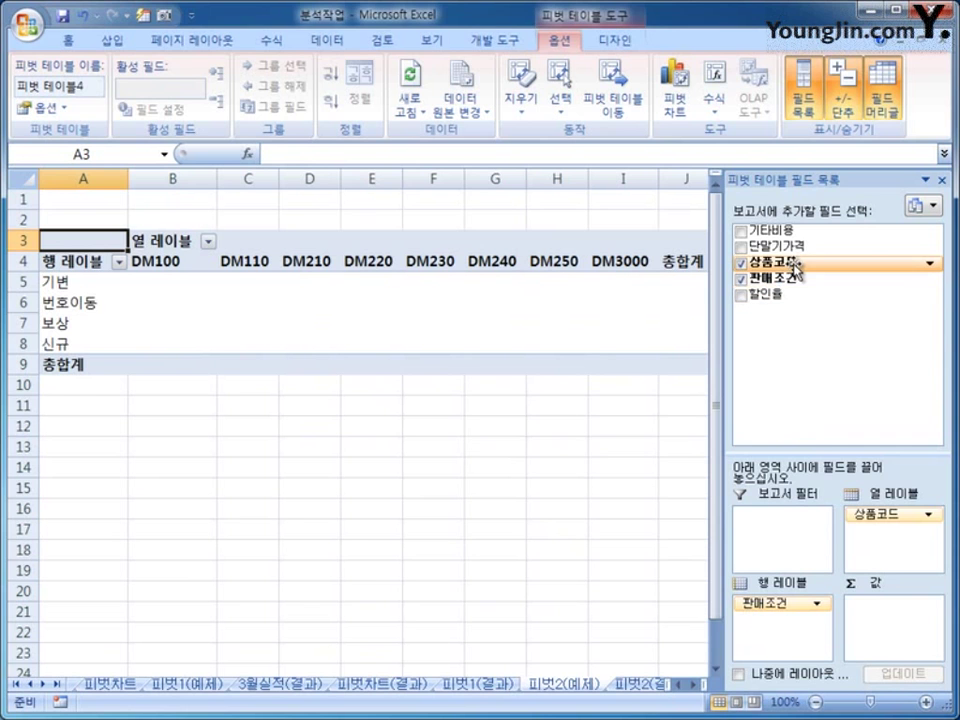
drag(780, 245, 889, 637)
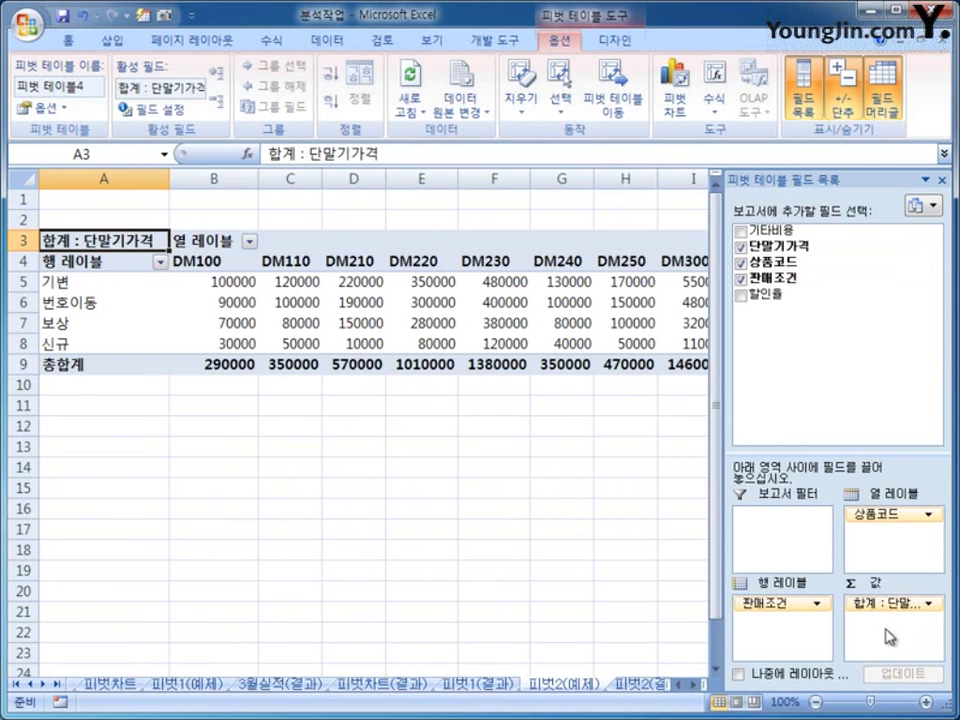
drag(775, 231, 896, 645)
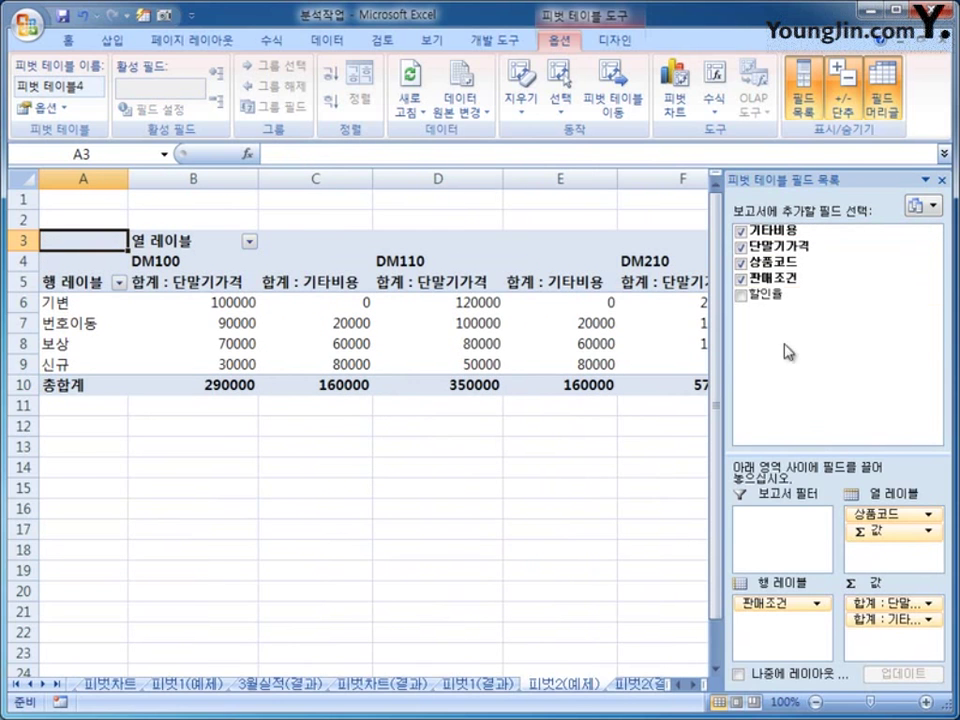
drag(770, 294, 890, 650)
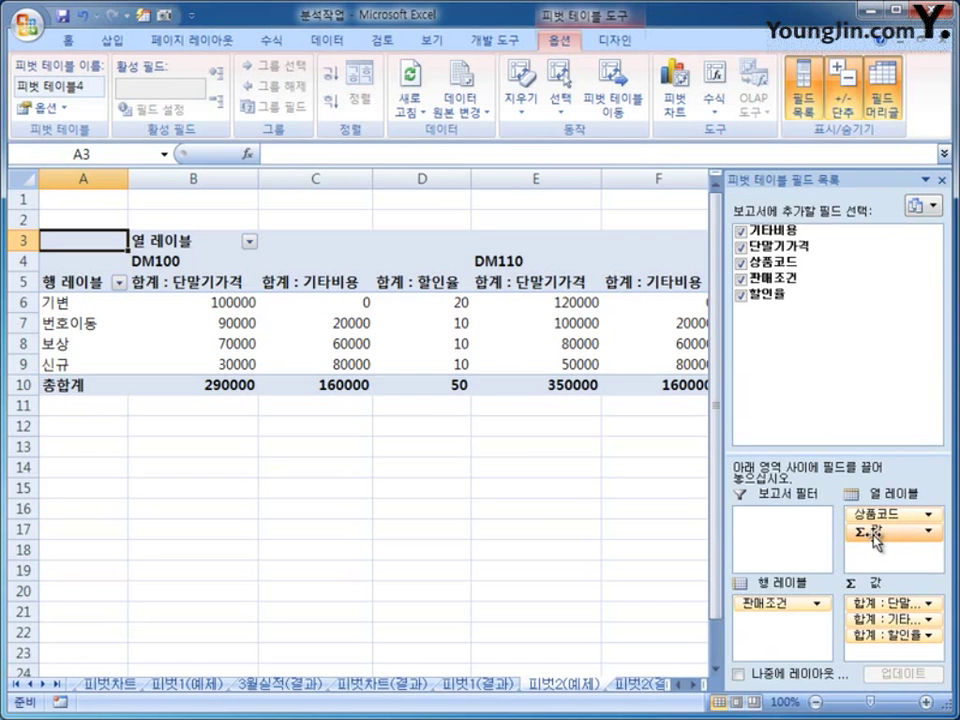
drag(875, 538, 811, 630)
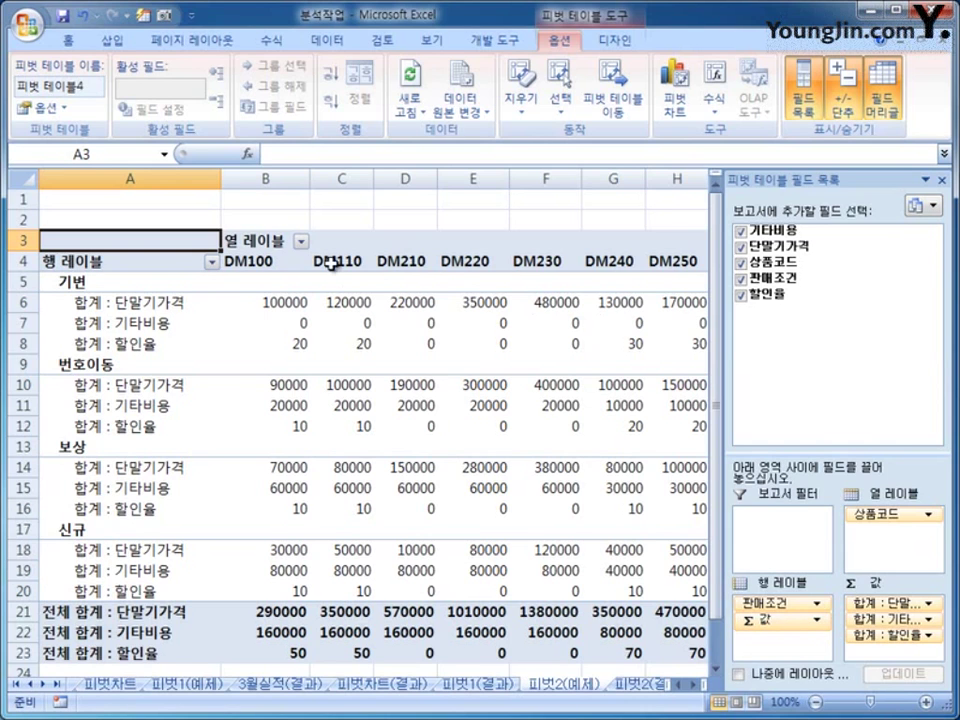
click(265, 241)
click(130, 264)
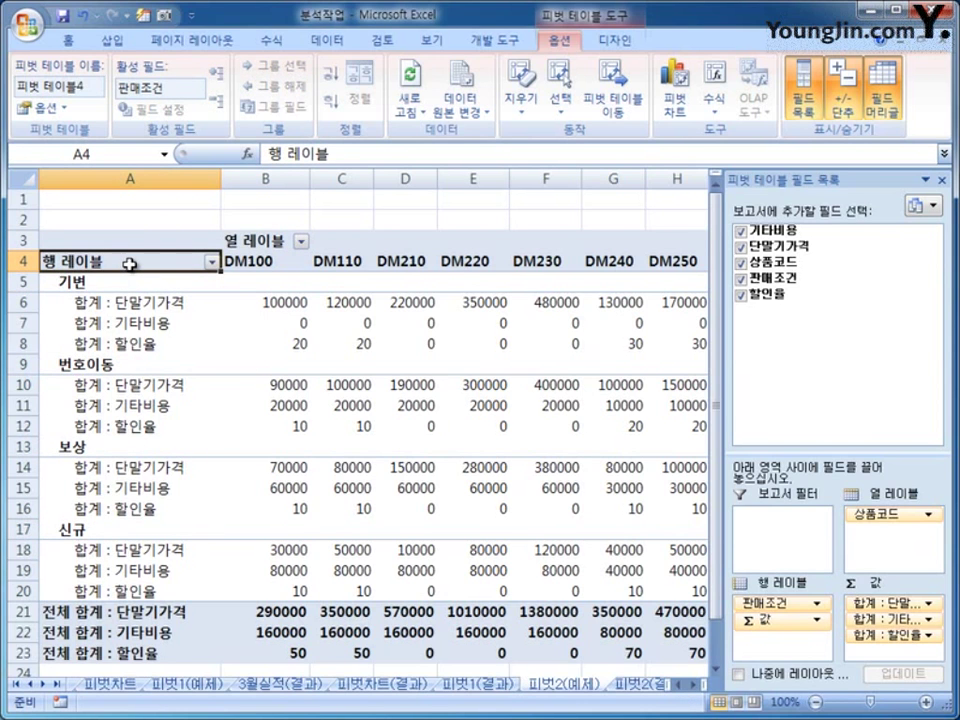
click(270, 241)
click(108, 267)
click(258, 240)
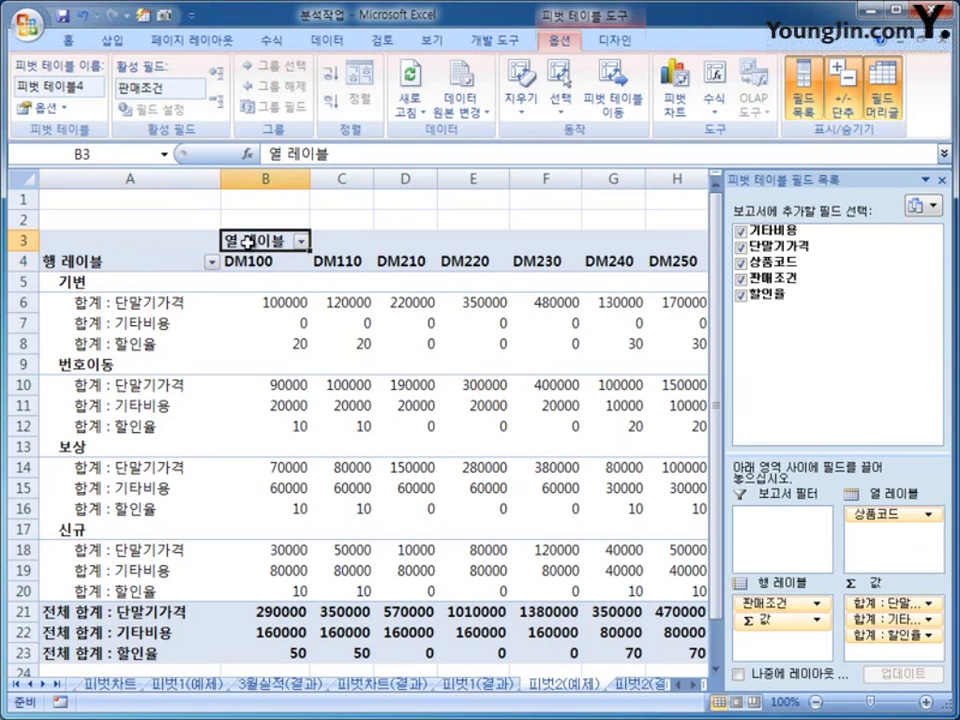
- Set the pivot table's report layout to tabular form (테이블 형식으로 표시)
click(148, 262)
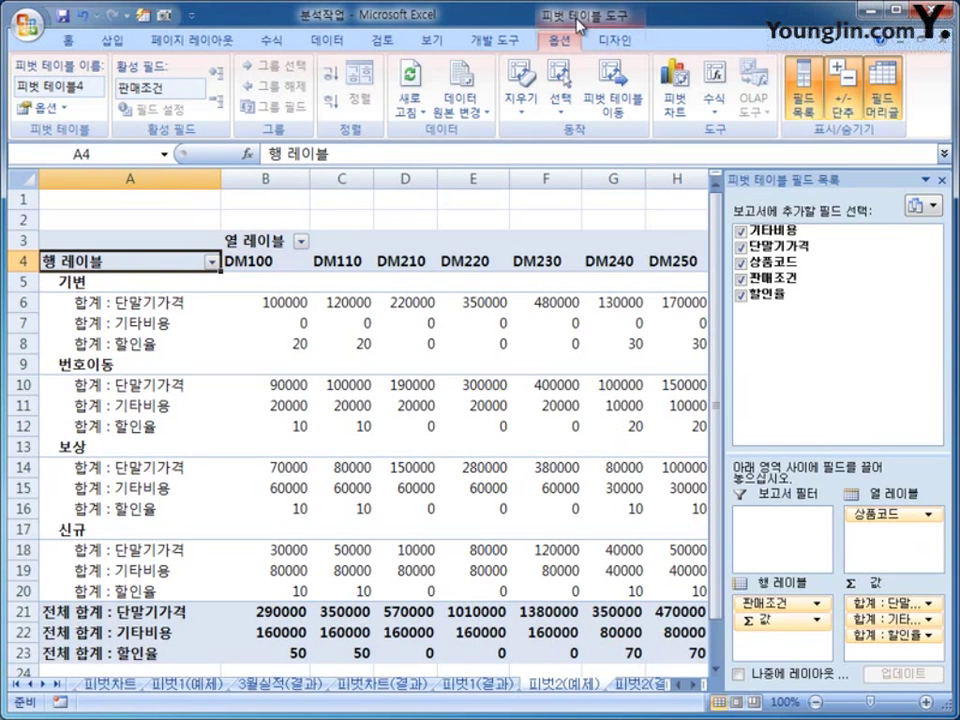
click(612, 42)
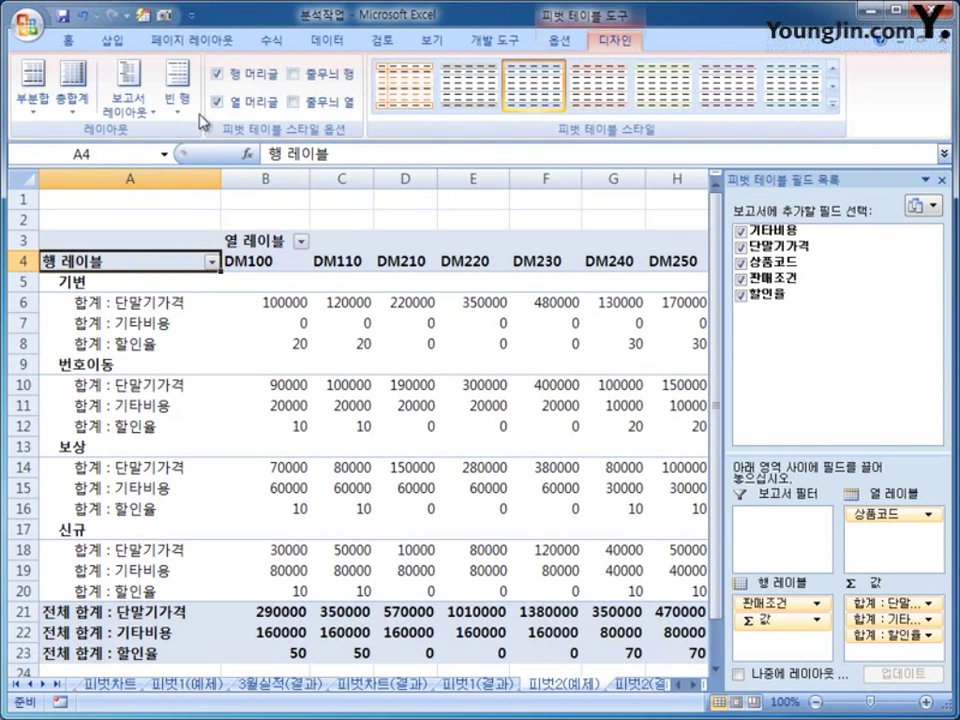
click(147, 123)
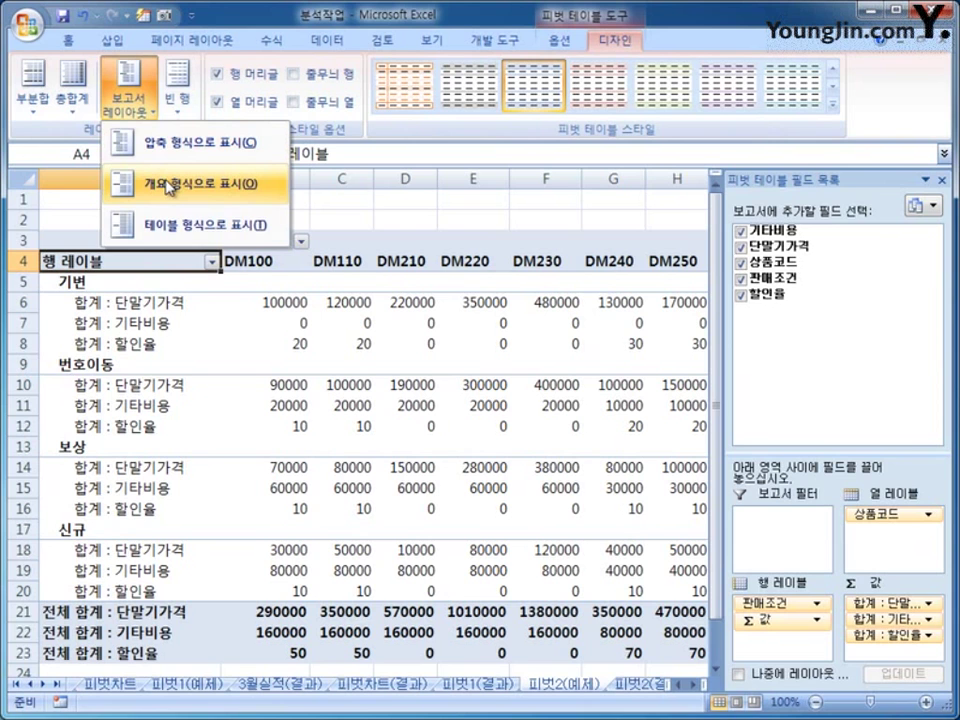
click(187, 236)
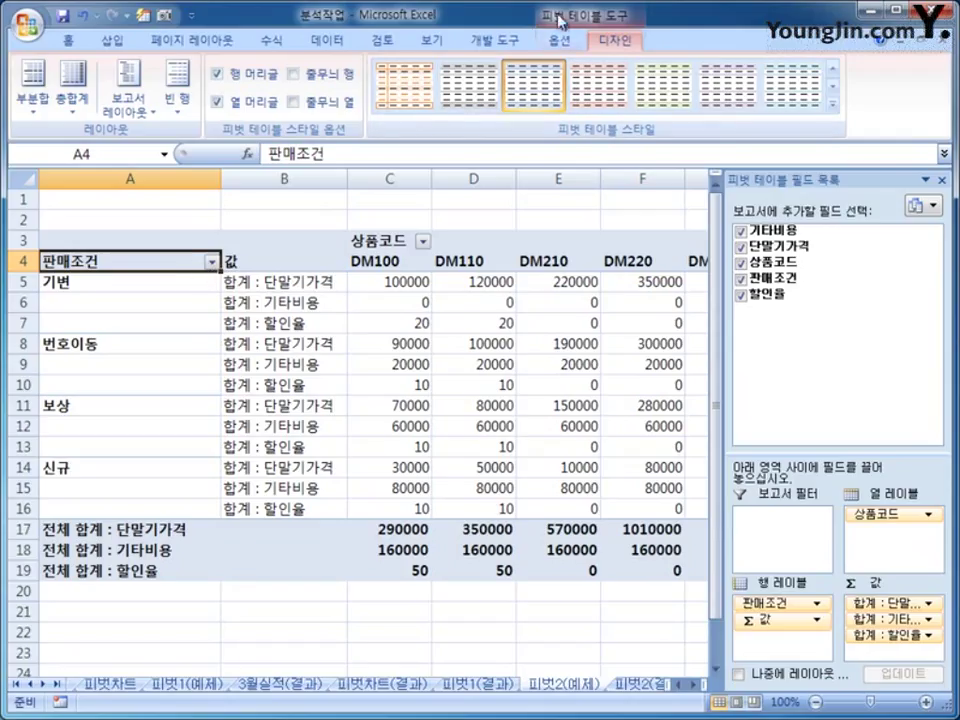
- Turn off both the row and column grand totals (행 총합계 표시, 열 총합계 표시) in the pivot table options
click(566, 43)
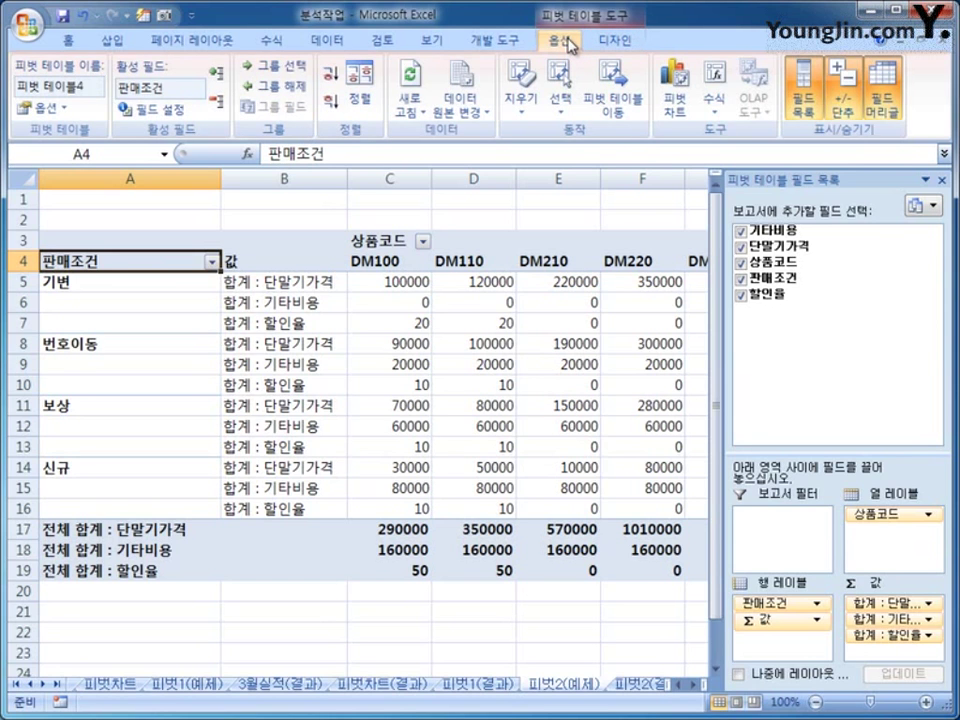
click(45, 114)
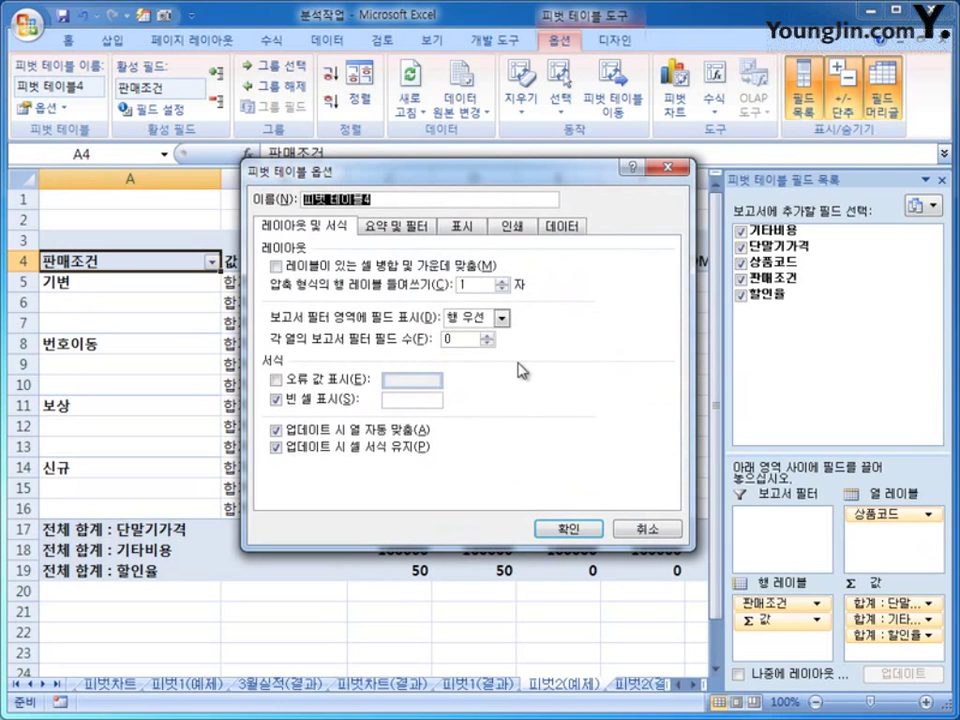
click(403, 233)
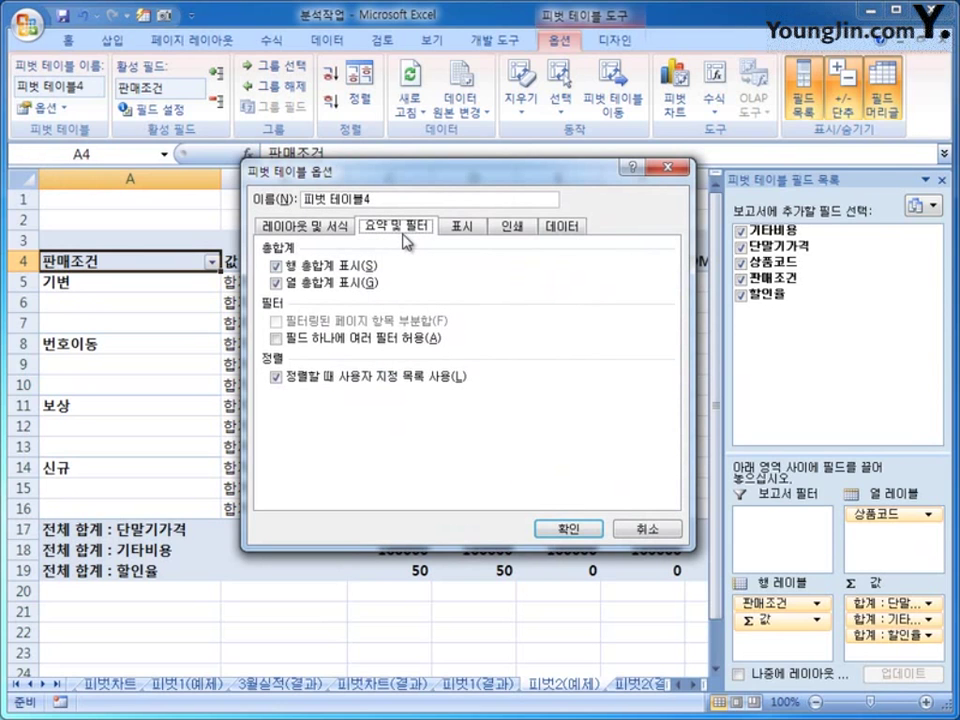
click(330, 268)
click(335, 287)
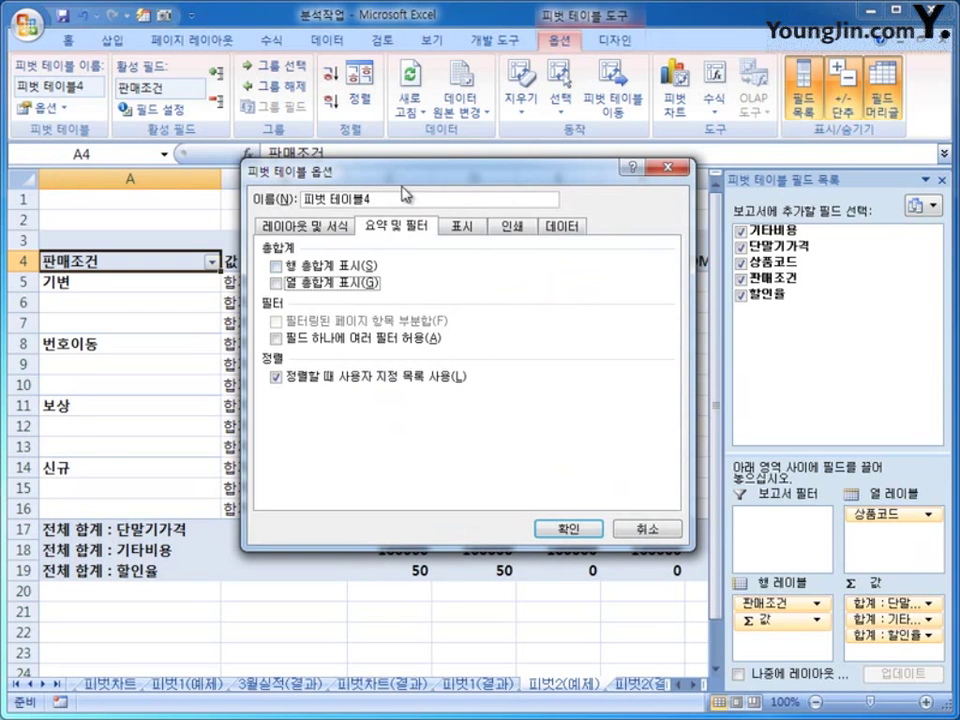
drag(410, 179, 297, 160)
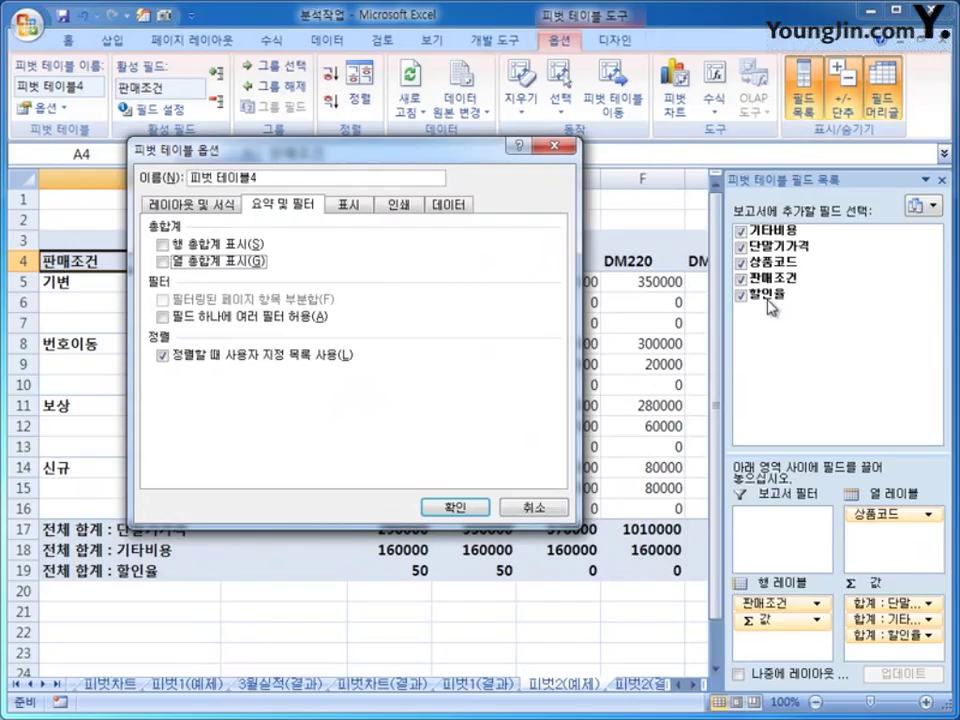
click(456, 505)
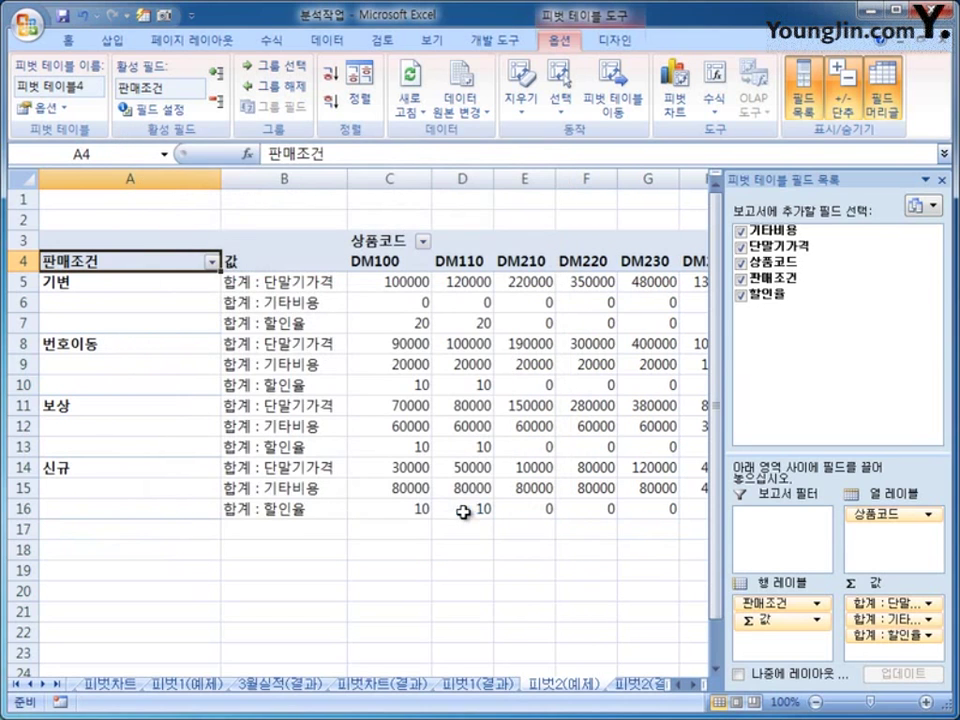
click(530, 610)
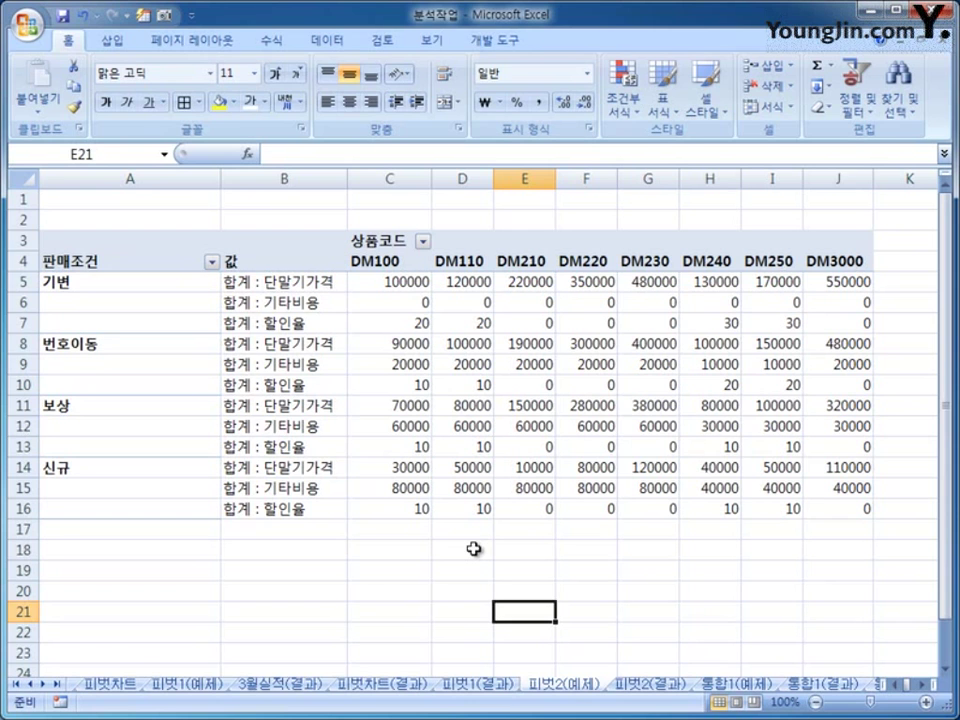
- Start a new calculated field for the pivot table and name it 총금액
click(461, 303)
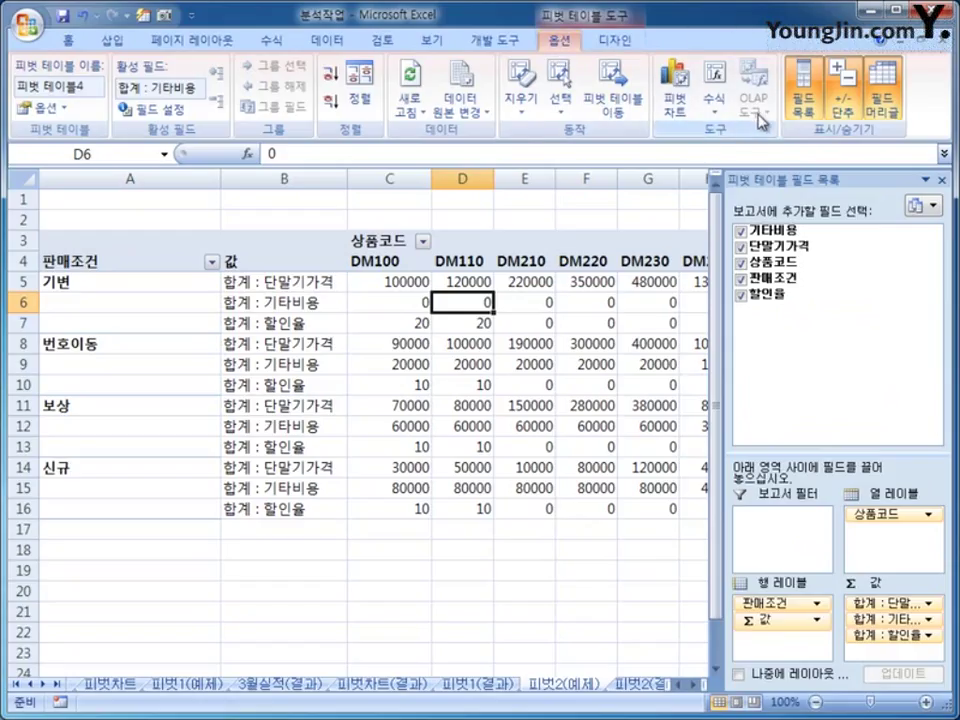
click(713, 105)
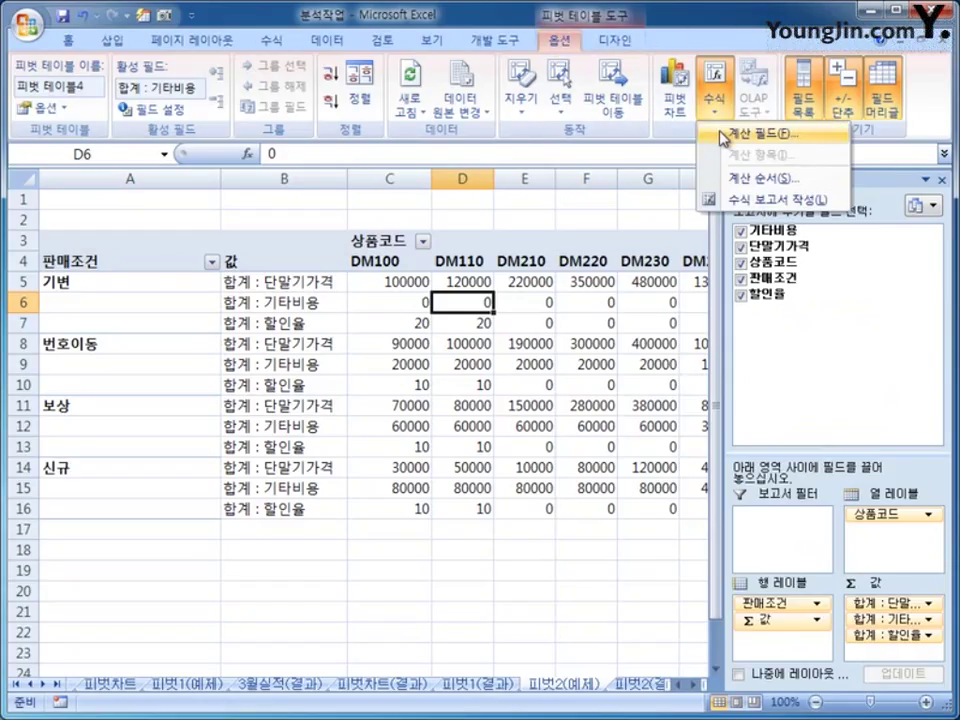
click(722, 135)
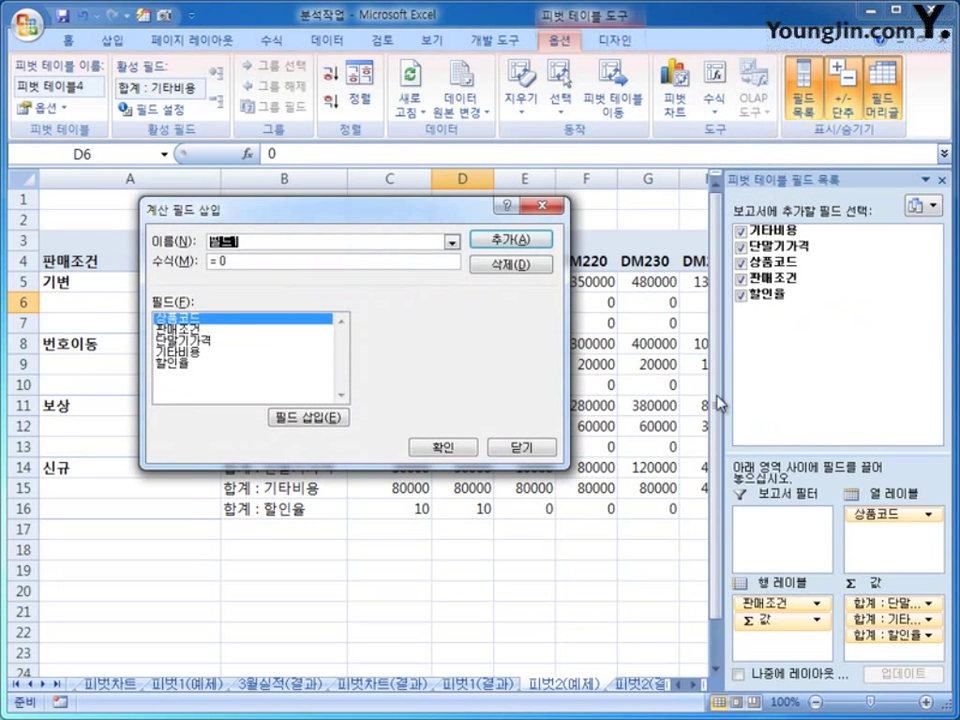
text(할)
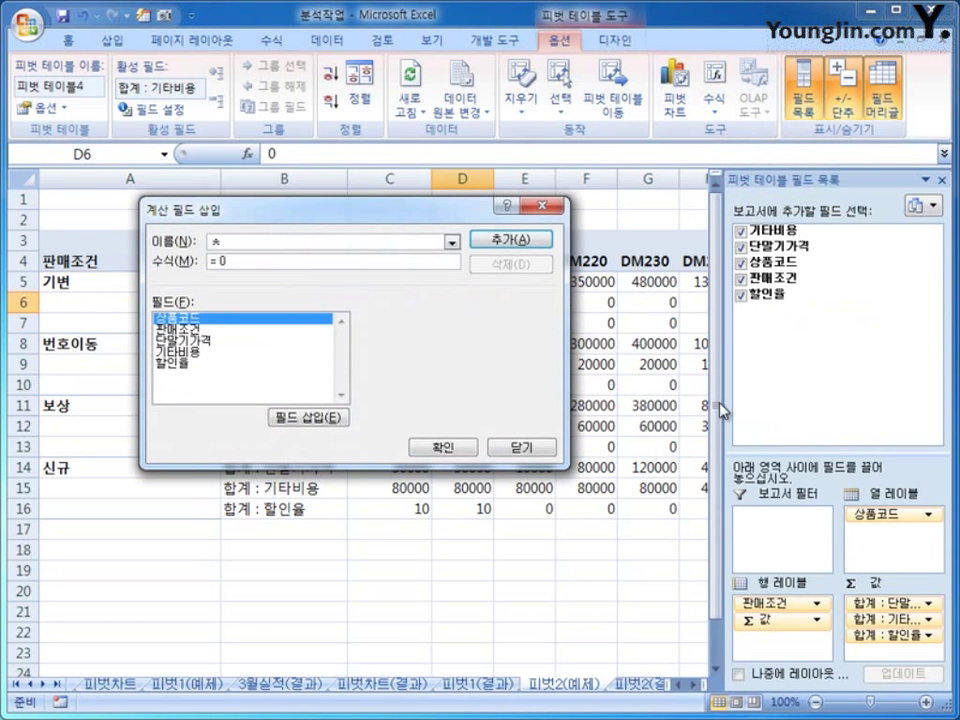
text(금액)
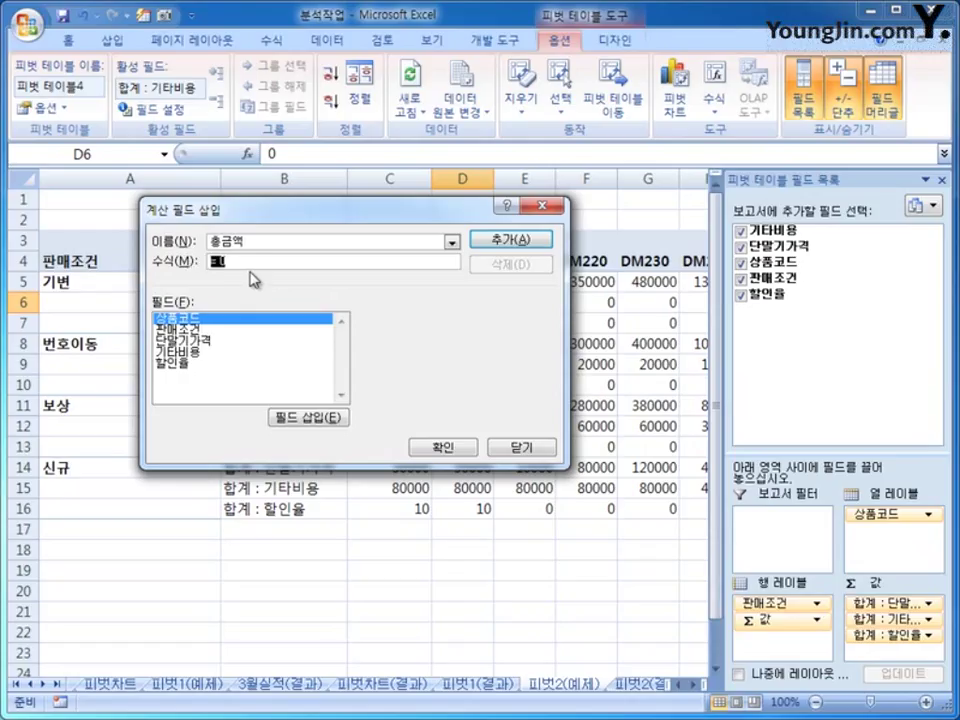
- Give the 총금액 calculated field the formula =(단말기가격+기타비용)*(1-할인율%) and insert it into the pivot table
text(ㅓ)
text(()
double_click(216, 340)
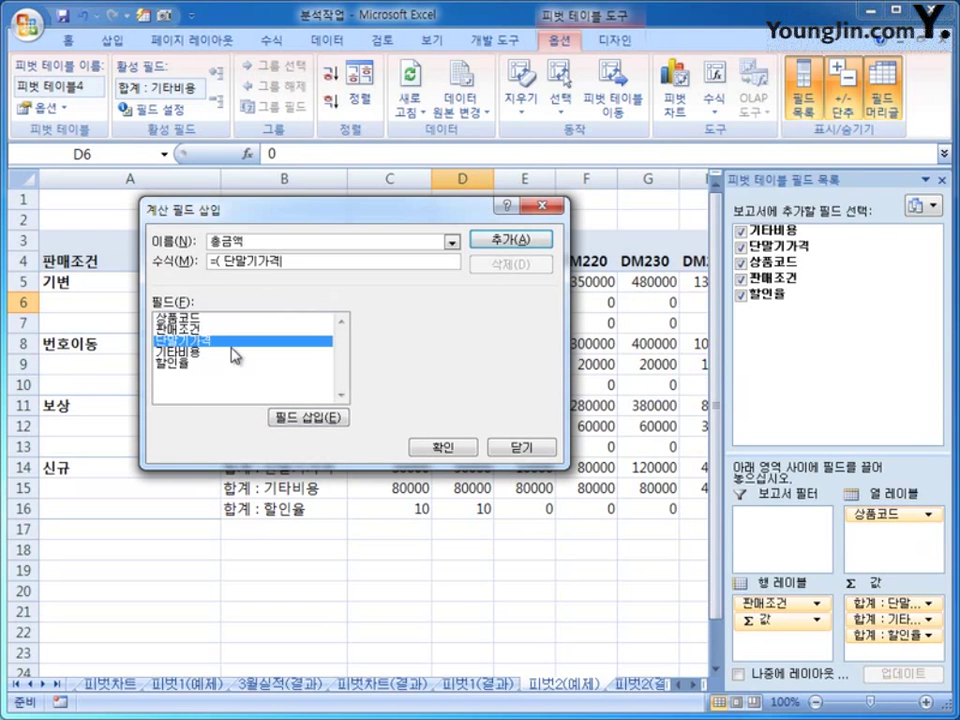
text(+)
double_click(203, 356)
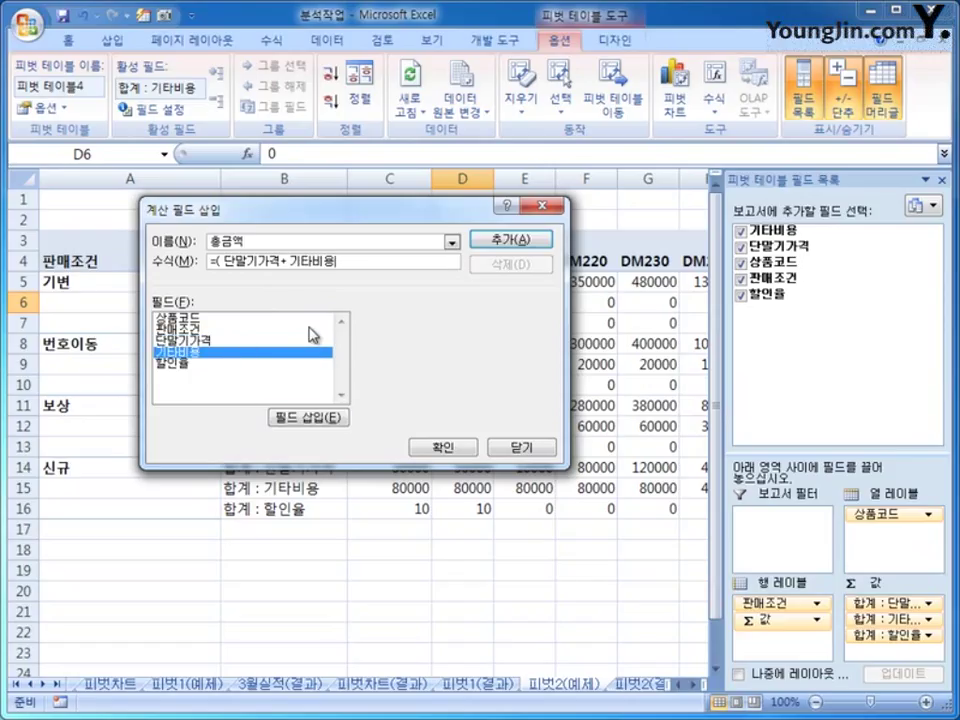
text()*(1-)
double_click(205, 365)
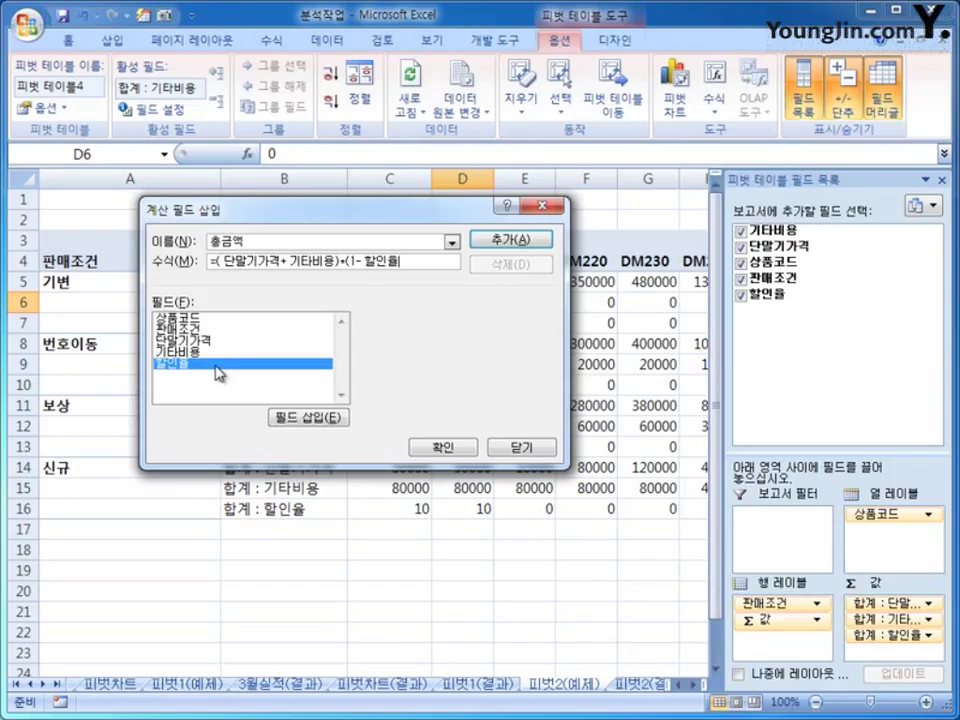
text(%))
click(440, 447)
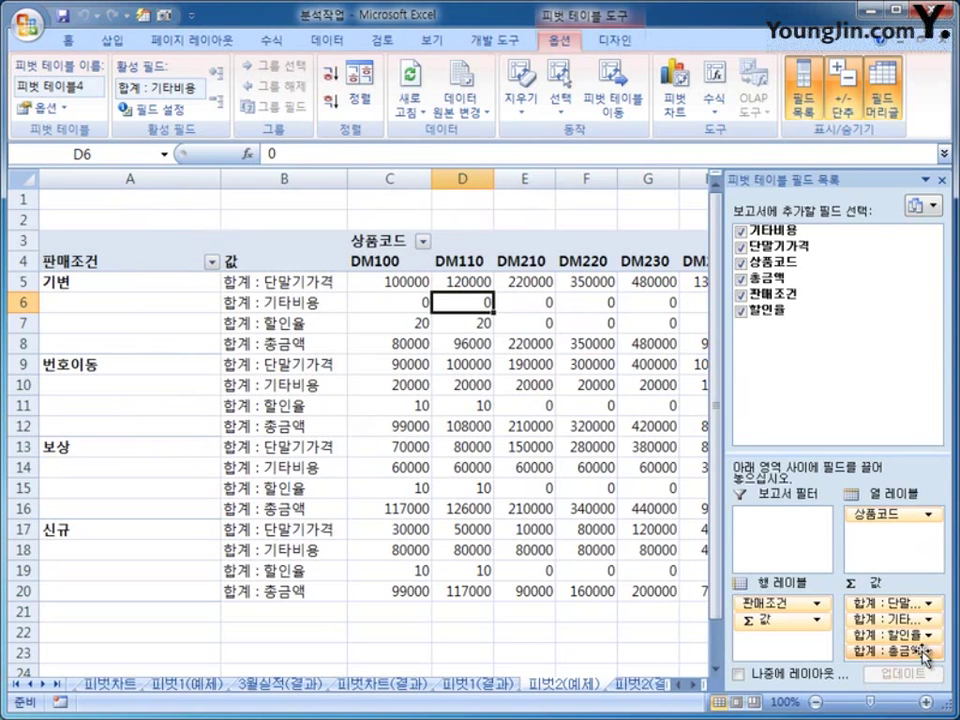
click(648, 218)
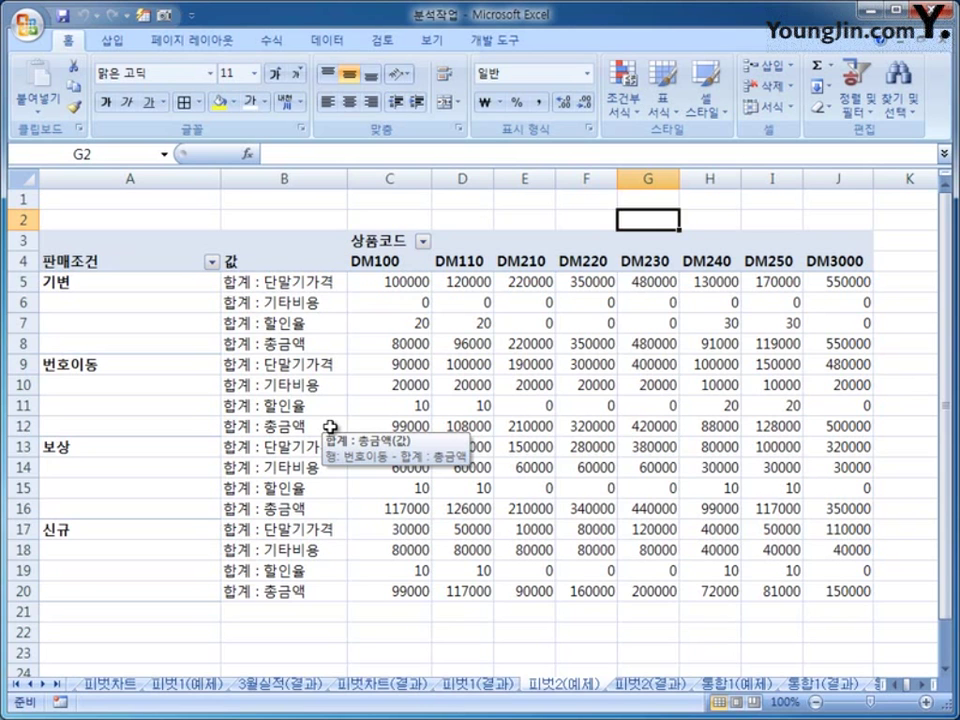
- Apply the custom number format G/표준% to the 합계 : 할인율 value field
click(298, 323)
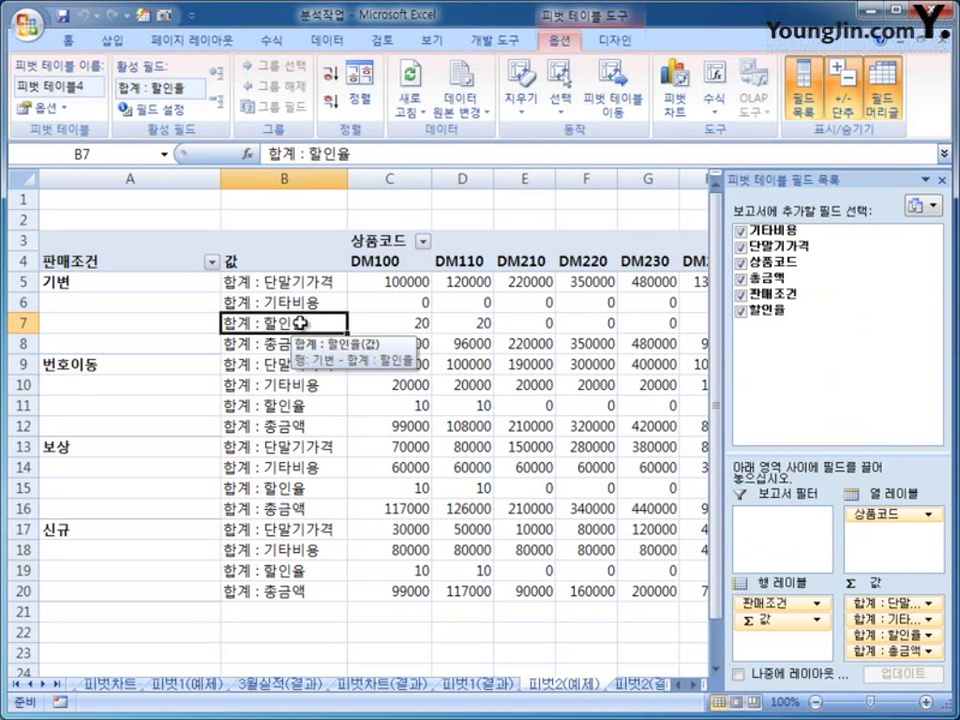
right_click(298, 323)
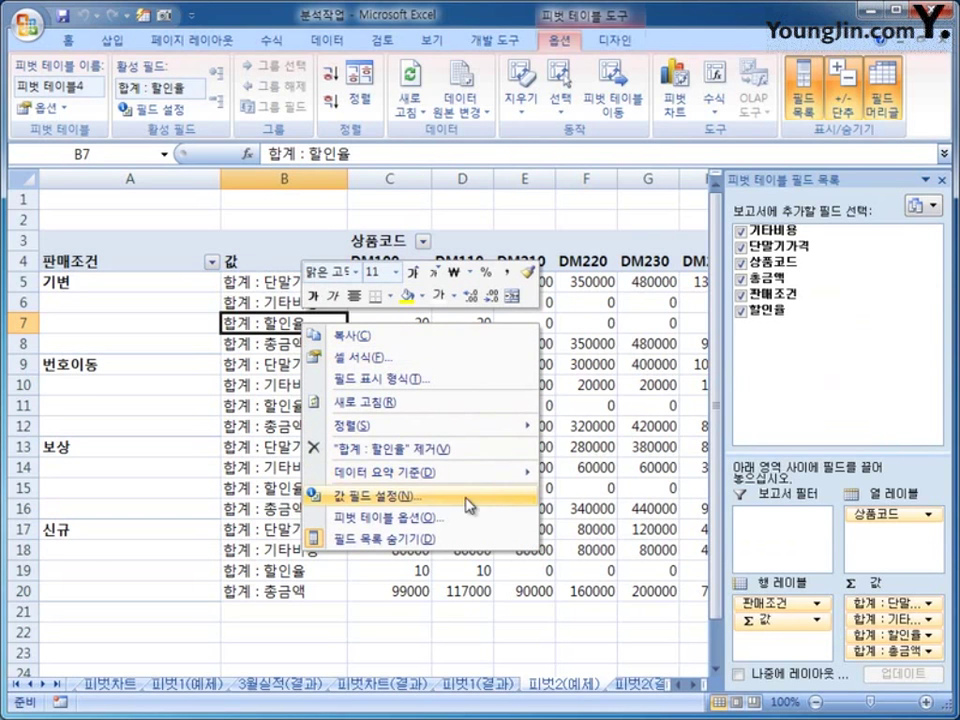
click(452, 392)
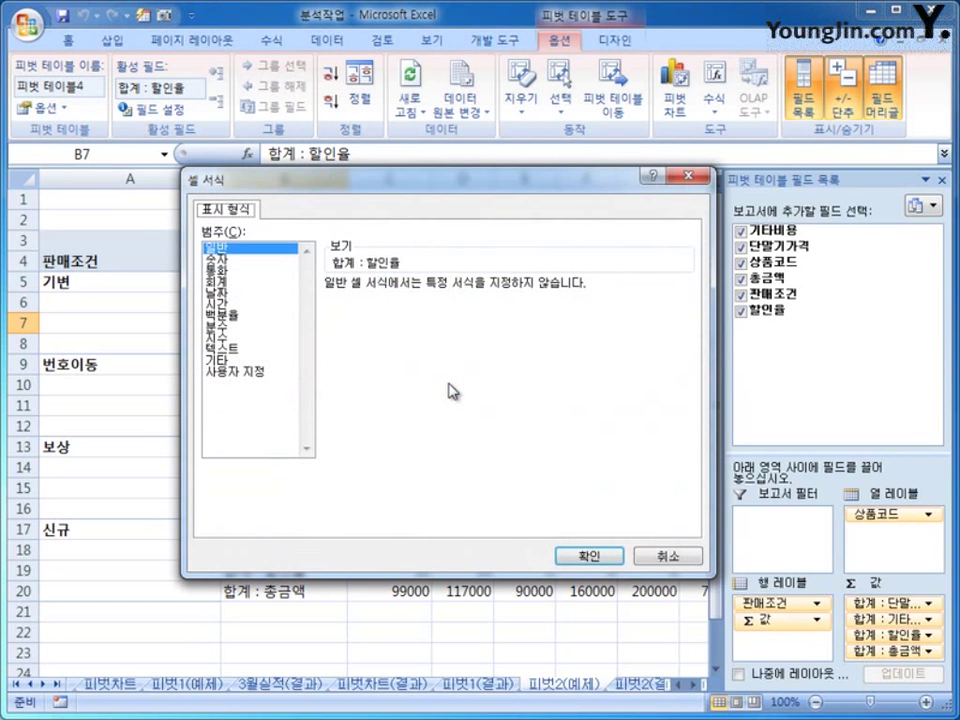
click(264, 373)
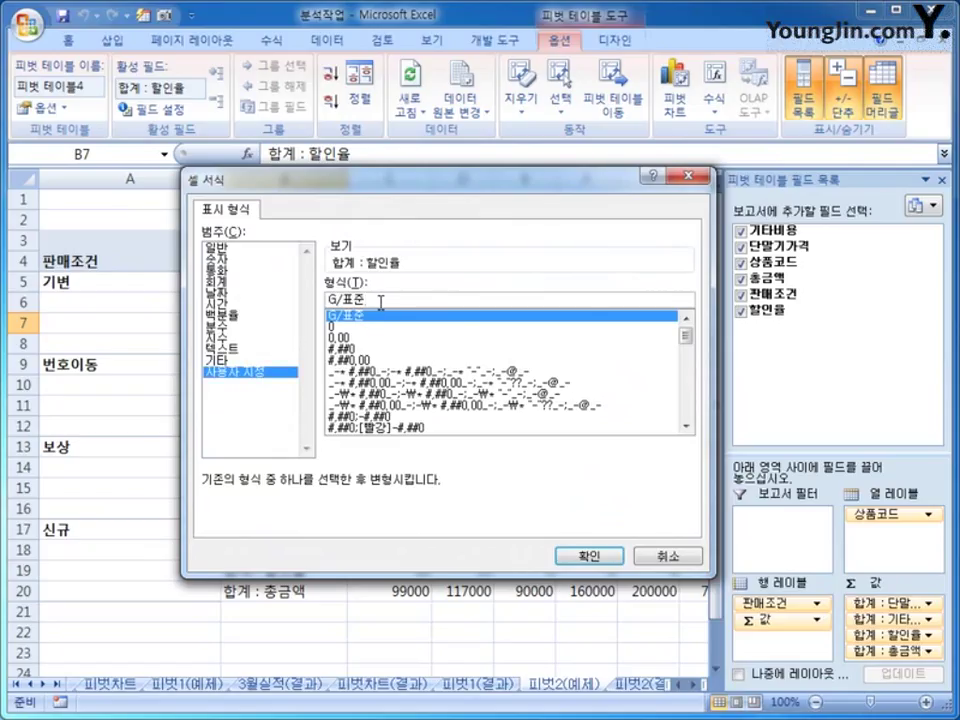
text(%)
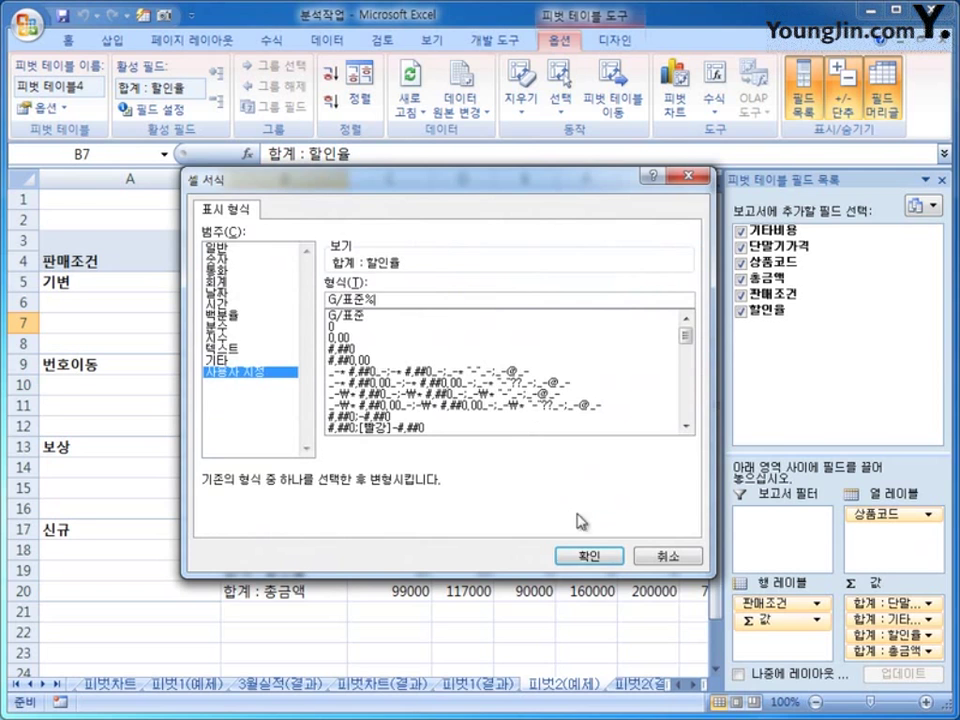
click(576, 558)
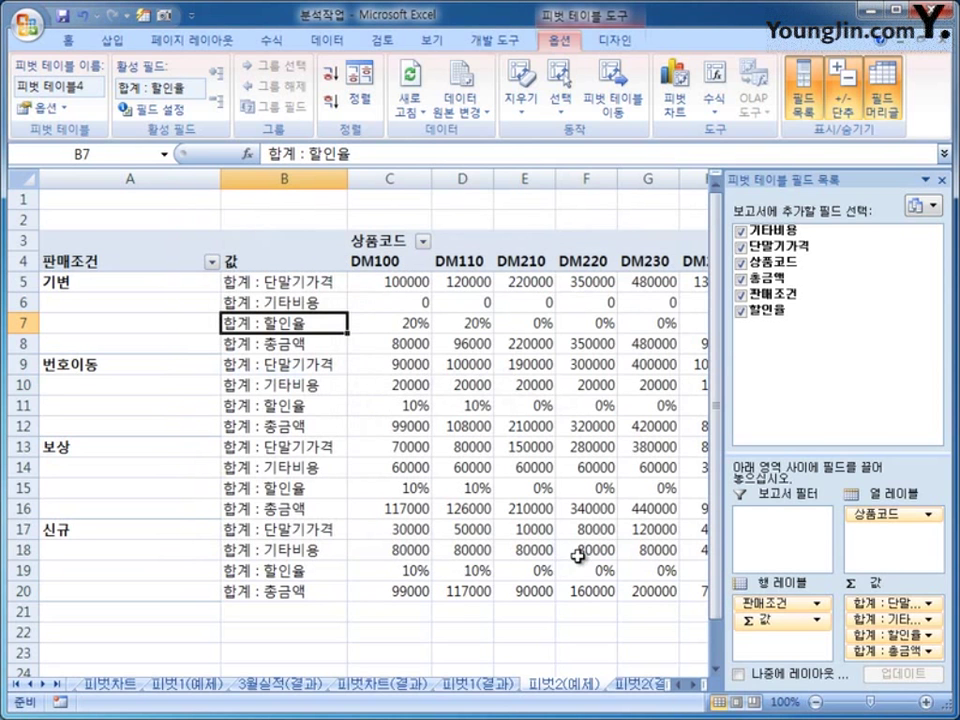
- Check the 할인율 cells under DM100 for each 판매조건 and close the pivot table field list
click(420, 323)
click(414, 402)
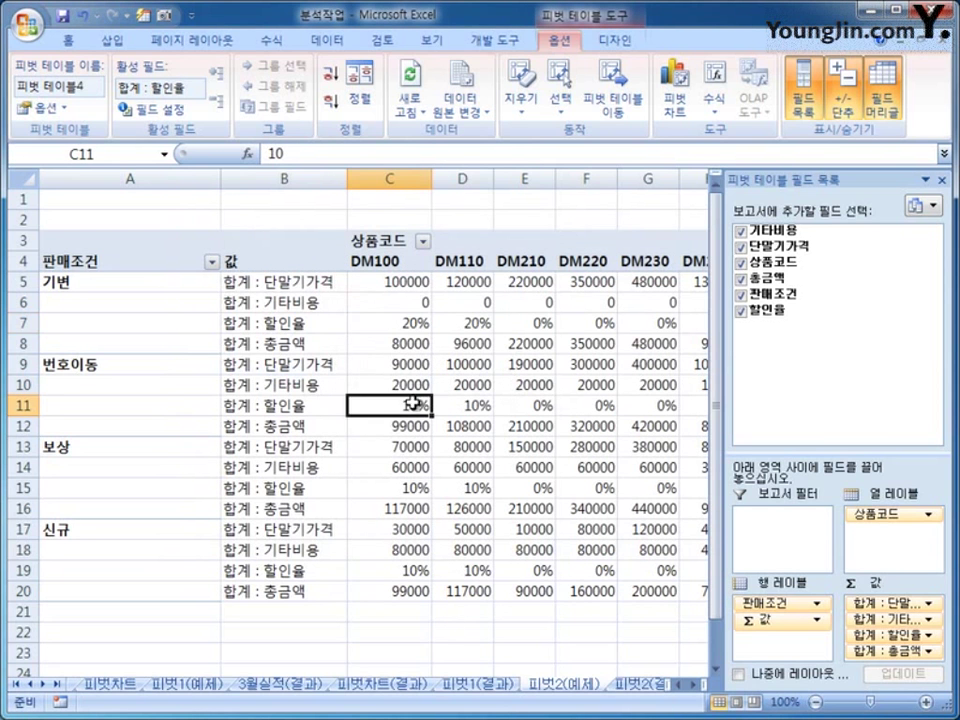
click(410, 488)
click(412, 570)
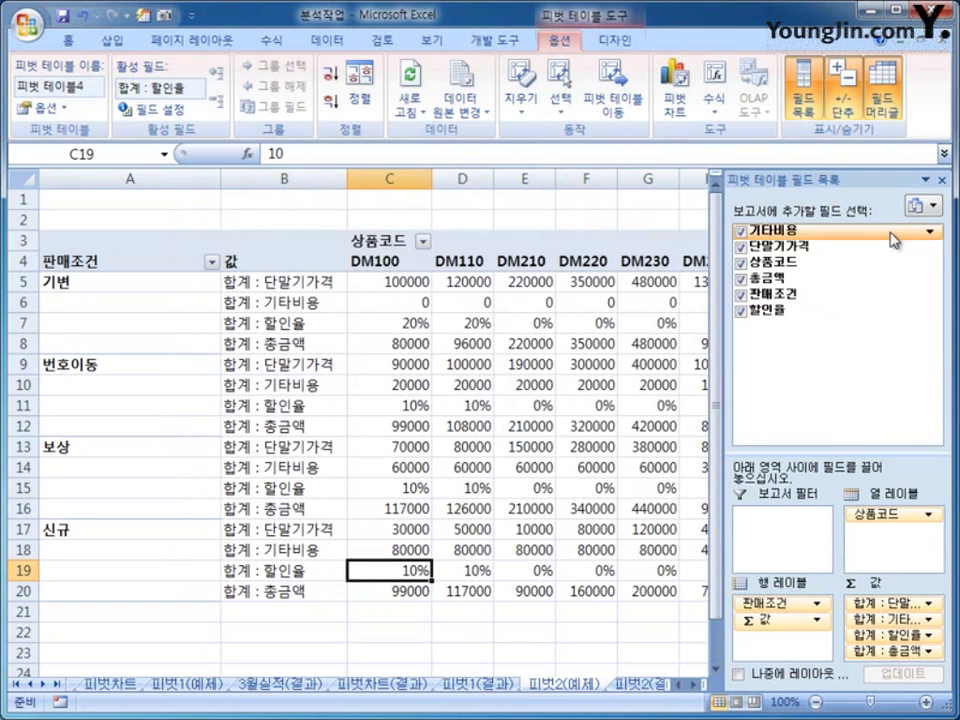
click(941, 180)
click(893, 628)
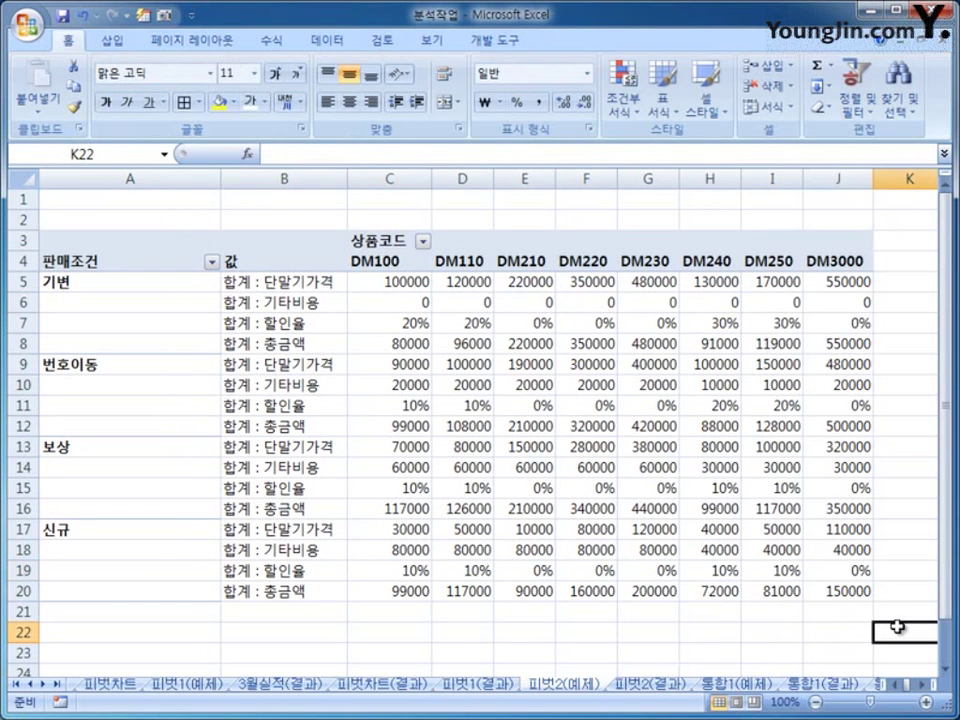